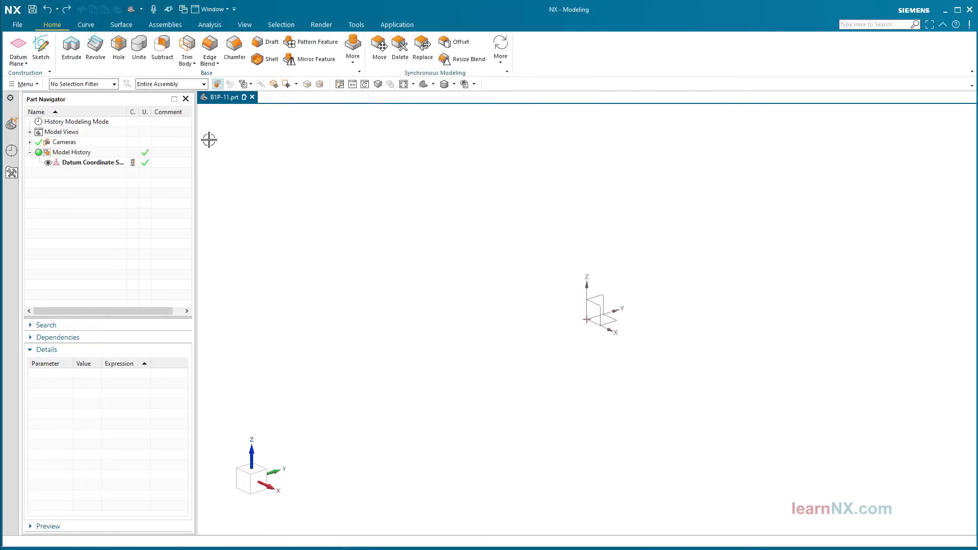
Start a sketch on the default plane and draw a rectangle from the origin.
click(43, 46)
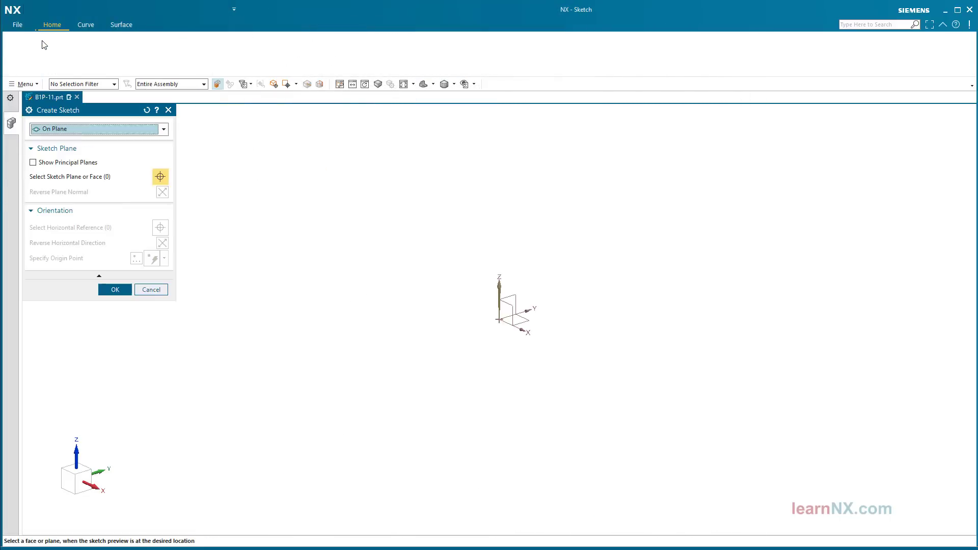
middle_click(302, 146)
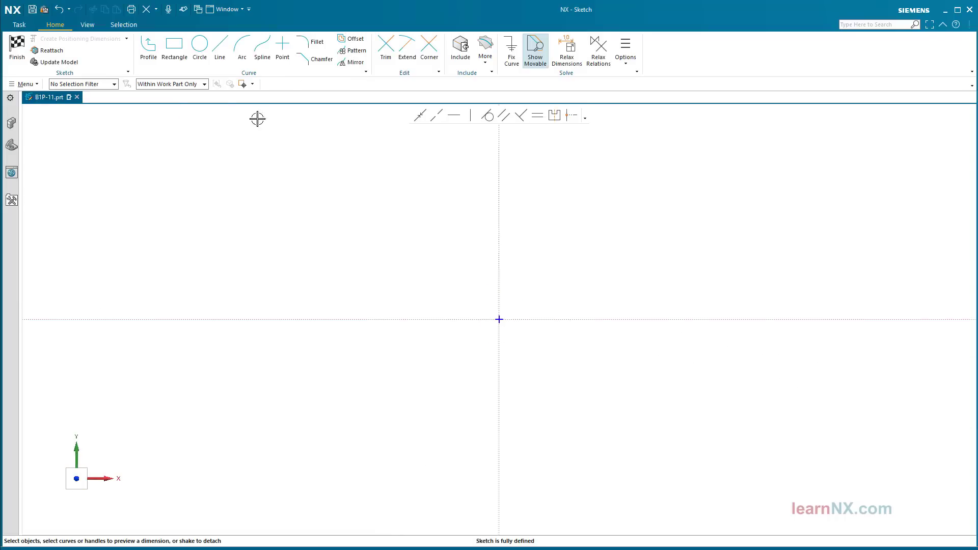
click(177, 51)
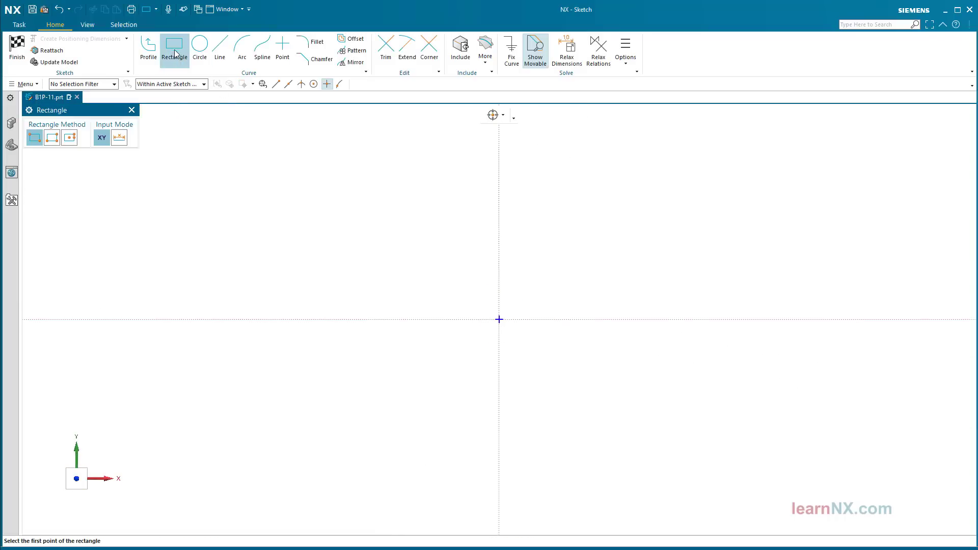
click(499, 319)
click(674, 207)
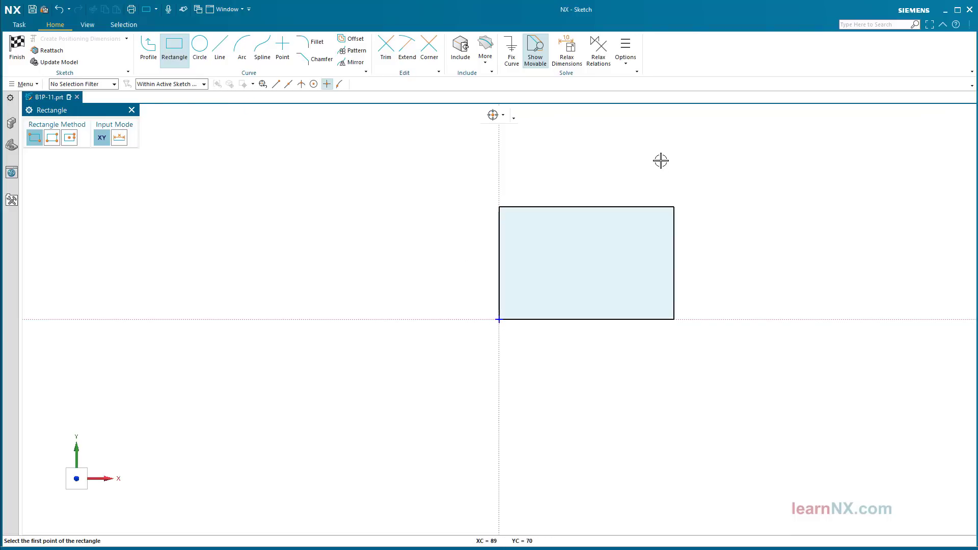
key(Escape)
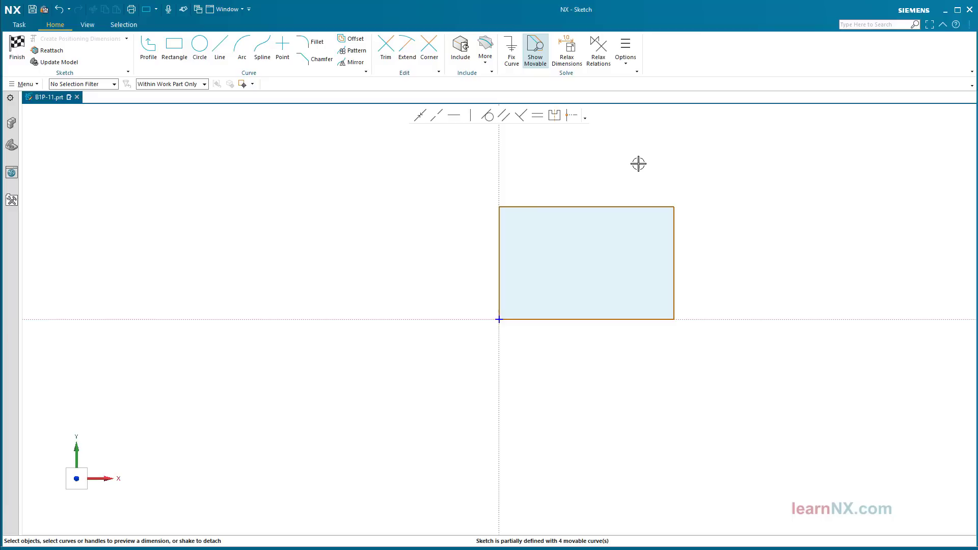
Change the rectangle's width dimension from 93 to 60 and its height to 40.
click(624, 201)
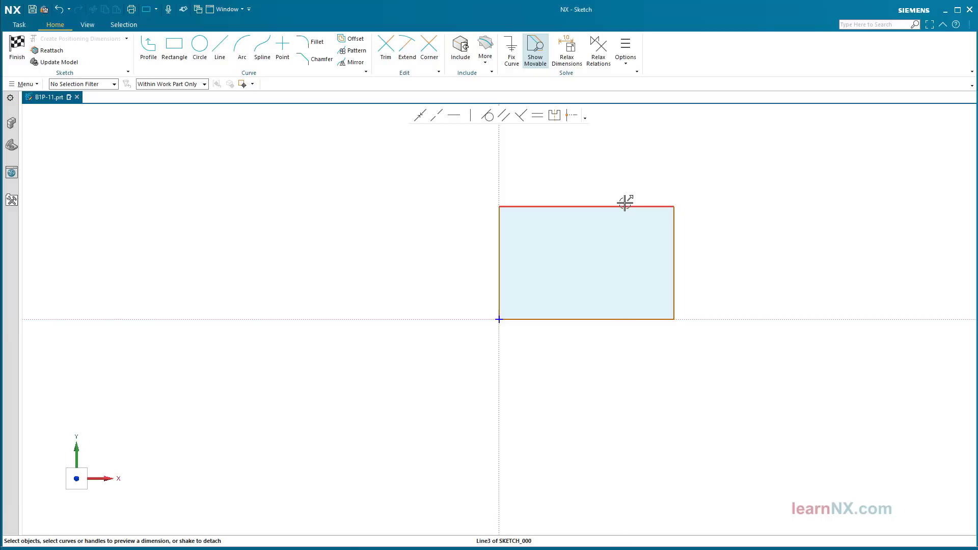
double_click(592, 187)
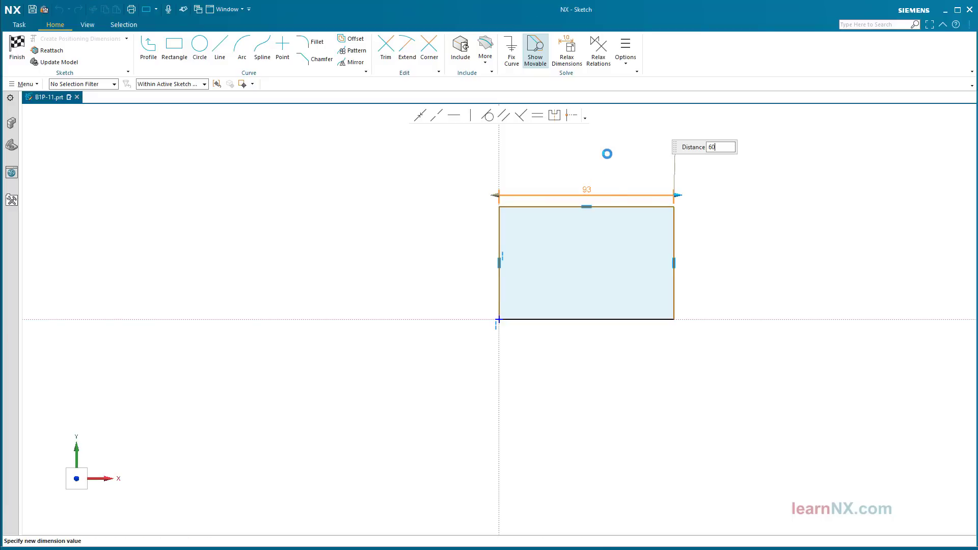
text(60)
key(Return)
key(Return)
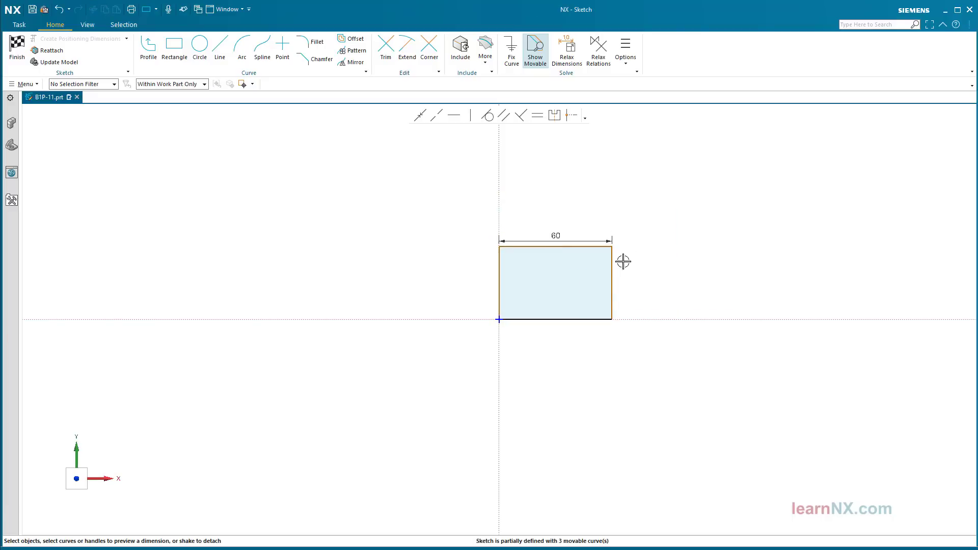
scroll(620, 266, up, 3)
click(611, 273)
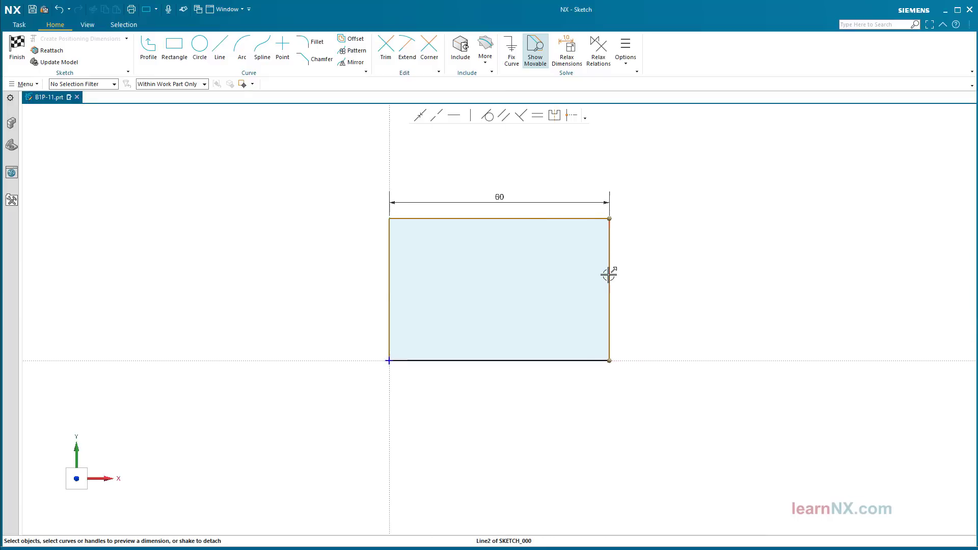
double_click(634, 278)
text(4)
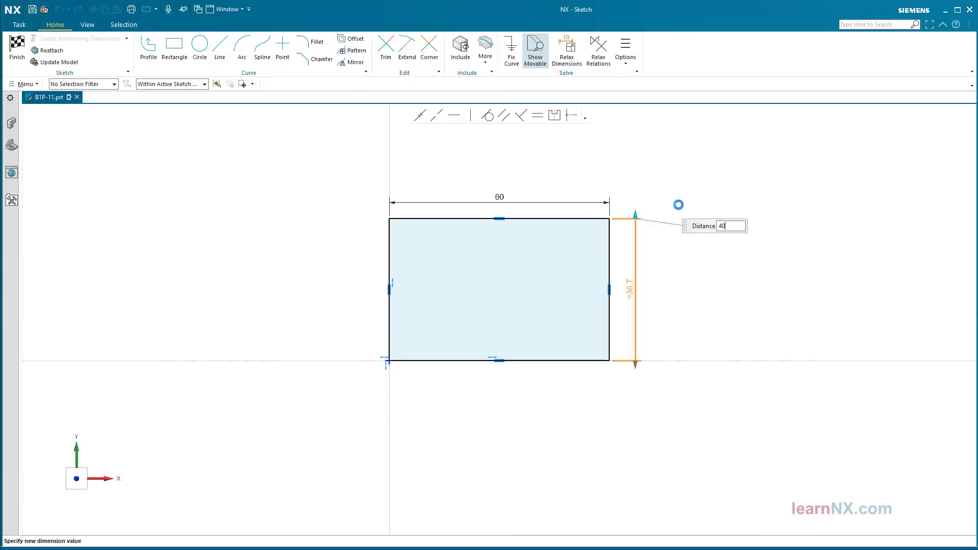
text(0)
key(Return)
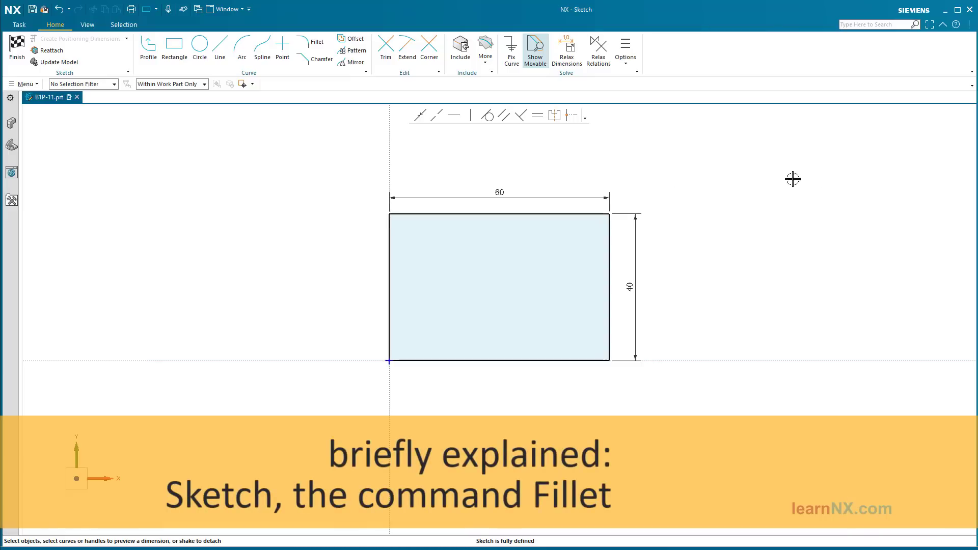
Pan to empty space and draw two facing three-point arcs.
shift+middle_drag(869, 197, 350, 378)
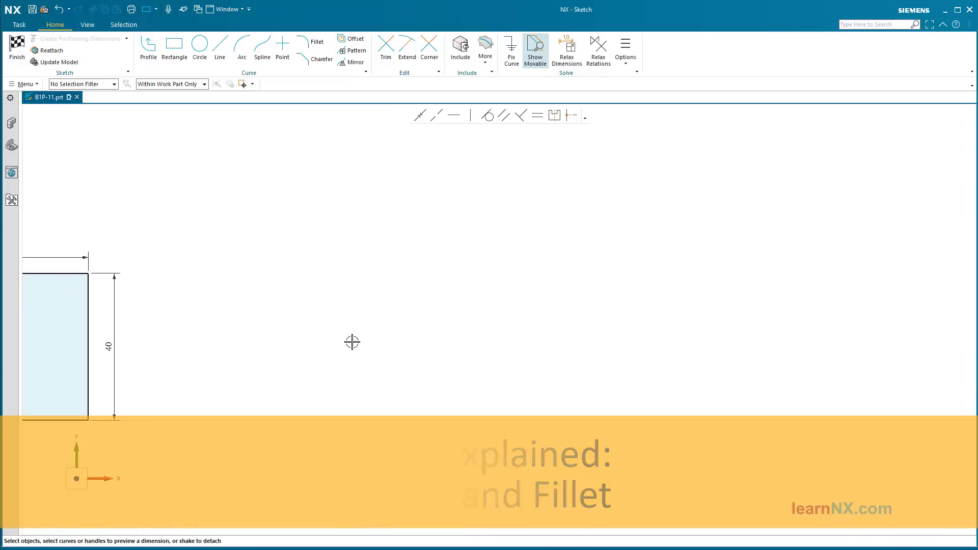
key(a)
click(377, 342)
click(365, 180)
click(391, 270)
click(576, 151)
click(607, 368)
click(631, 277)
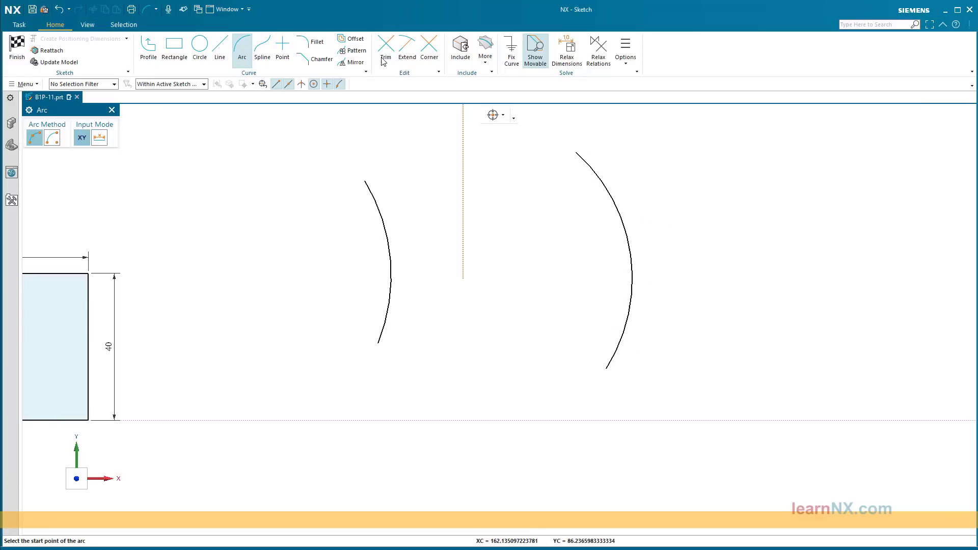
Draw four lines crossing the left and right arcs, upper and lower.
click(219, 48)
click(365, 208)
click(446, 147)
click(510, 152)
click(652, 180)
click(651, 330)
click(541, 355)
click(378, 310)
click(476, 368)
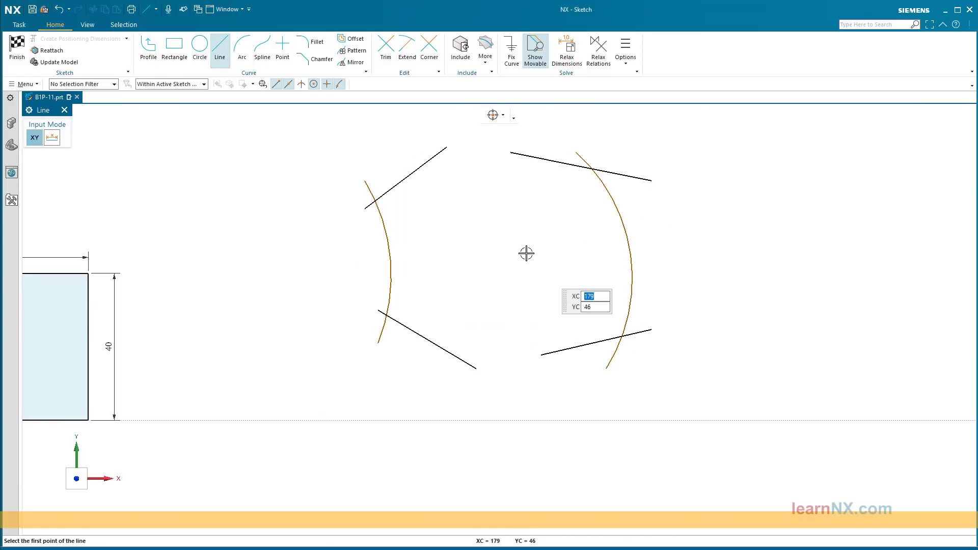
Add a right-hand group of two lines crossed by a vertical line.
shift+middle_drag(900, 168, 759, 179)
click(612, 178)
click(739, 152)
click(613, 251)
click(739, 273)
click(631, 153)
click(632, 290)
Draw a closed trapezoid outline with the Profile tool.
click(148, 48)
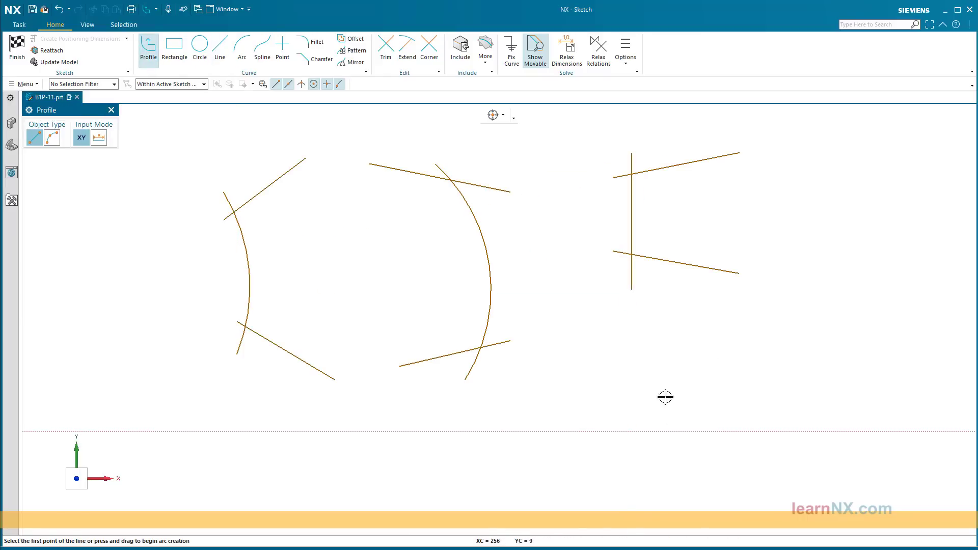
click(662, 394)
click(867, 394)
click(837, 328)
click(702, 328)
click(662, 395)
key(Escape)
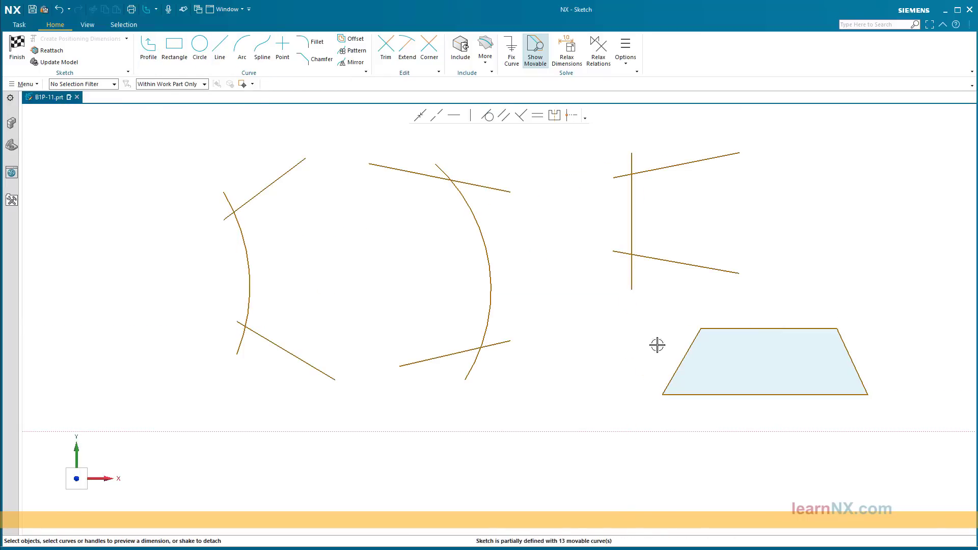
Dimension the trapezoid's top edge to 40 and its bottom edge to 55.
click(746, 328)
click(772, 313)
text(40)
key(Return)
click(720, 396)
click(764, 423)
text(55)
key(Return)
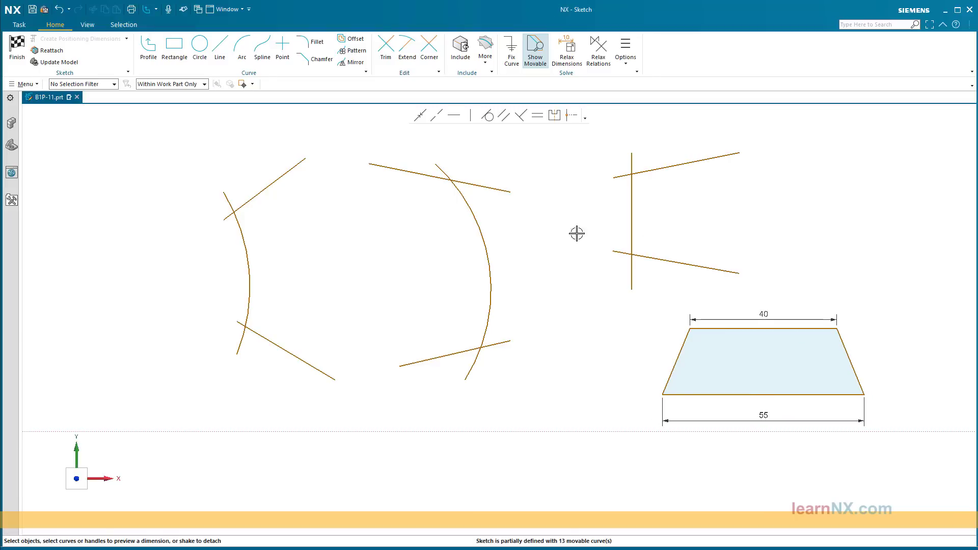
Fillet the upper line to the right arc with a trimmed fillet.
click(311, 42)
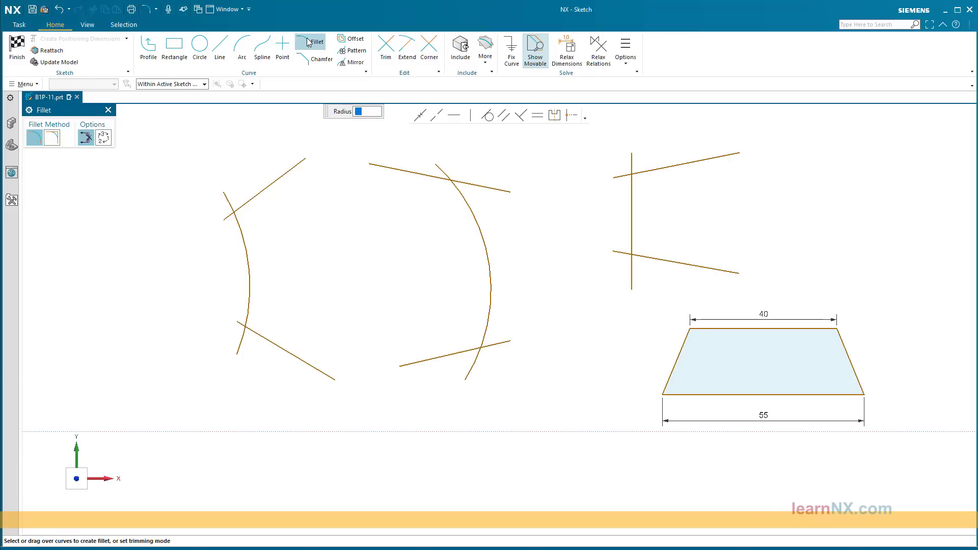
scroll(459, 159, up, 5)
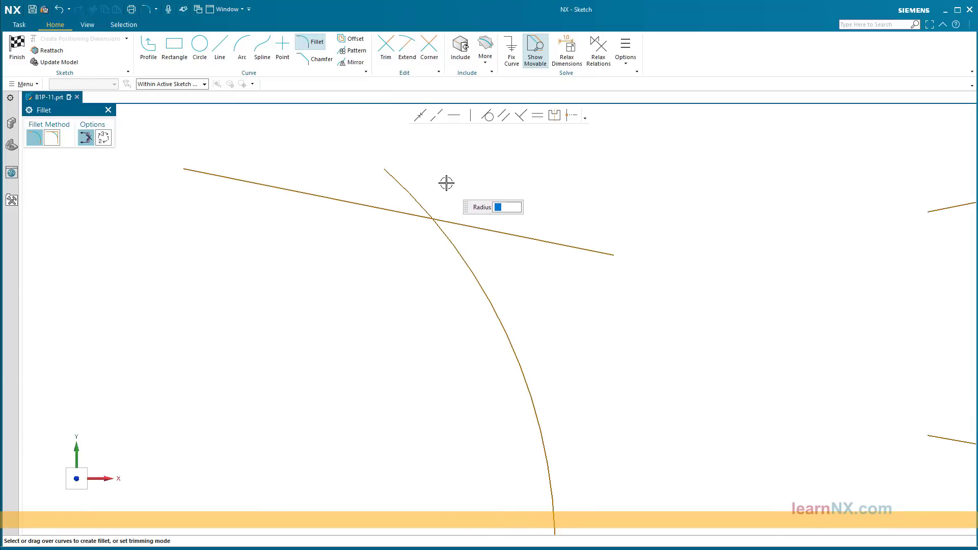
click(377, 209)
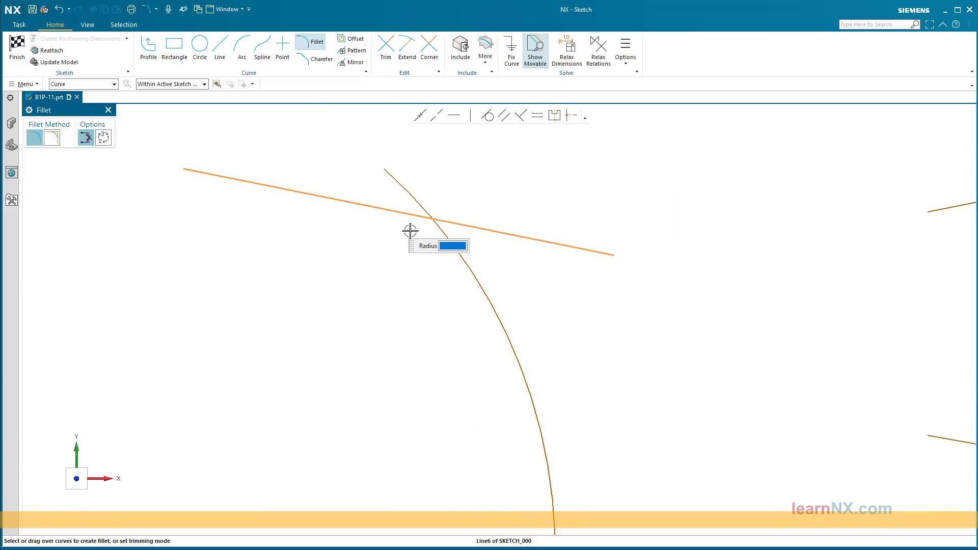
click(459, 260)
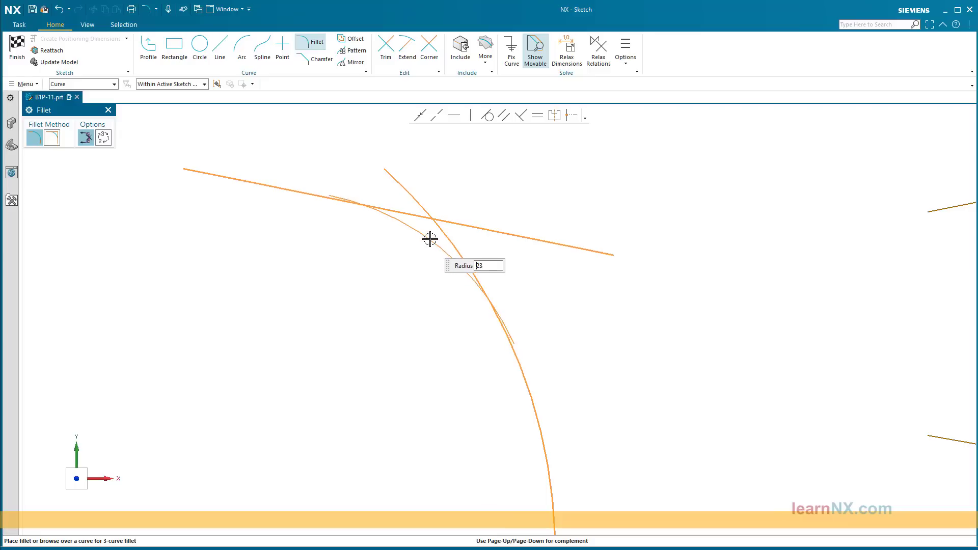
click(374, 311)
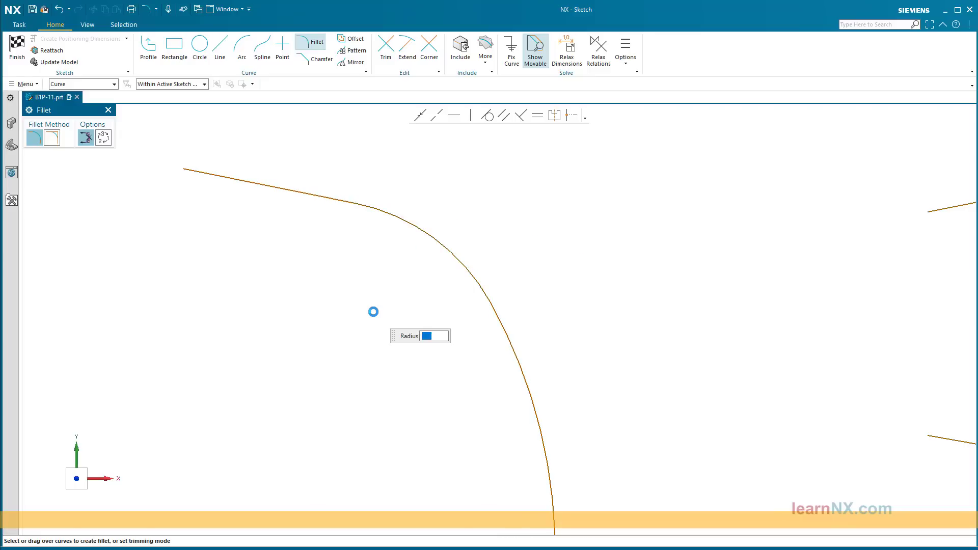
Round the top corner where the upper lines meet and the right arc's lower-line corner.
scroll(375, 306, down, 5)
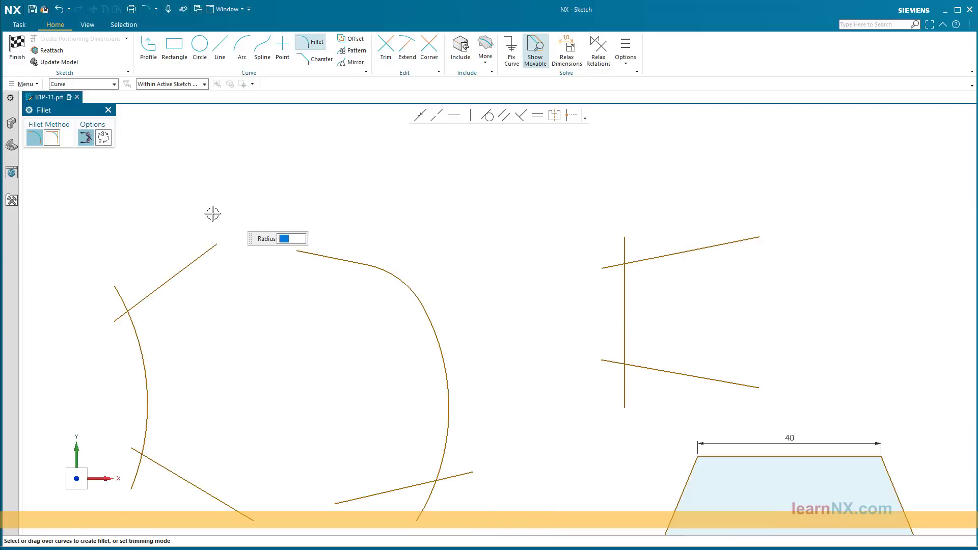
mouse_move(181, 234)
mouse_down()
mouse_move(220, 264)
mouse_move(275, 276)
mouse_up()
drag(319, 227, 326, 223)
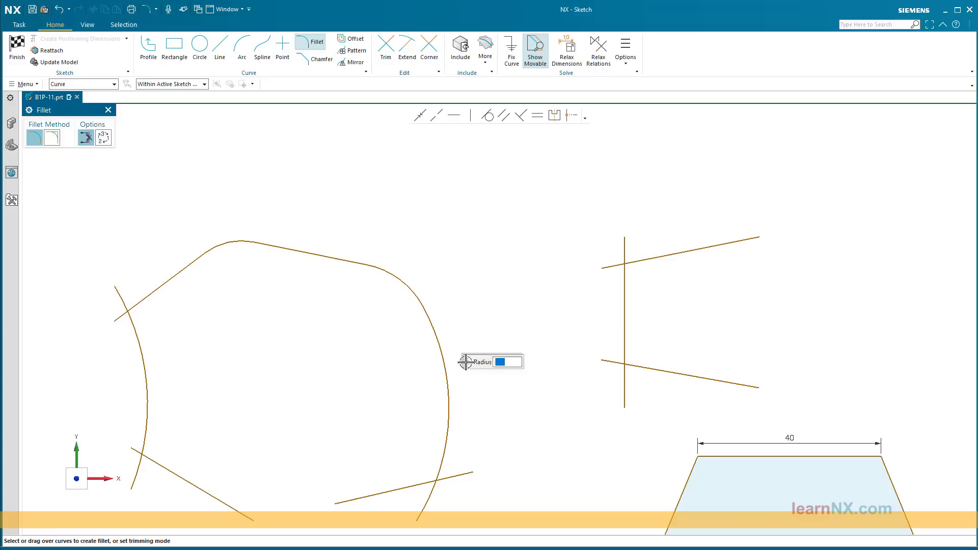
mouse_move(530, 402)
shift+middle_down()
mouse_move(613, 253)
mouse_move(623, 266)
shift+middle_up()
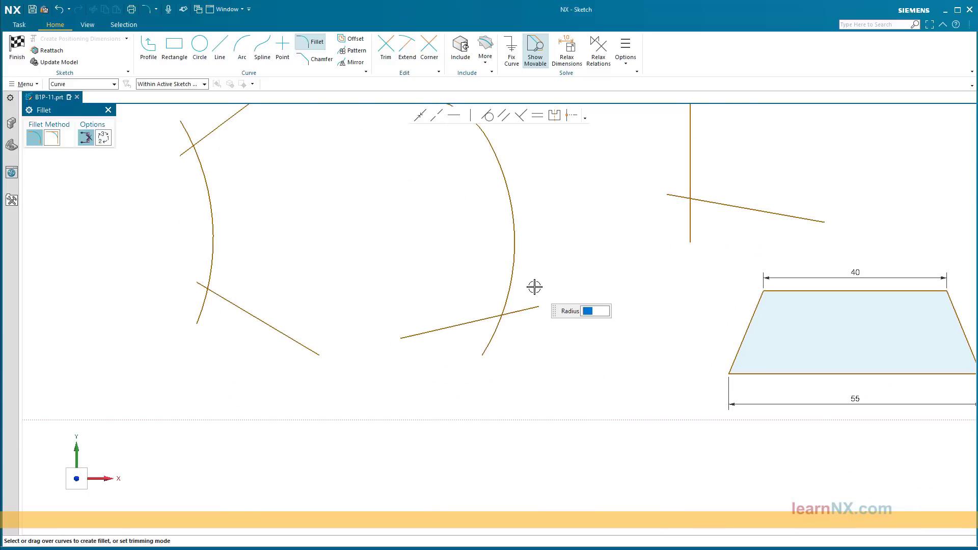
mouse_move(535, 284)
mouse_down()
mouse_move(514, 289)
mouse_move(467, 336)
mouse_move(403, 325)
mouse_move(304, 348)
mouse_up()
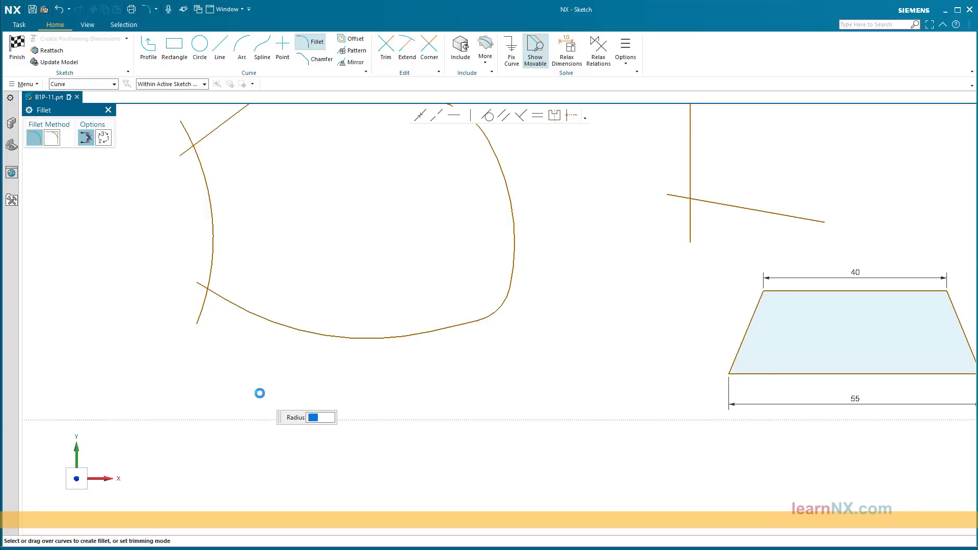
Add an untrimmed lower-left fillet, then trimmed fillets at the left arc and both trapezoid top corners.
click(52, 137)
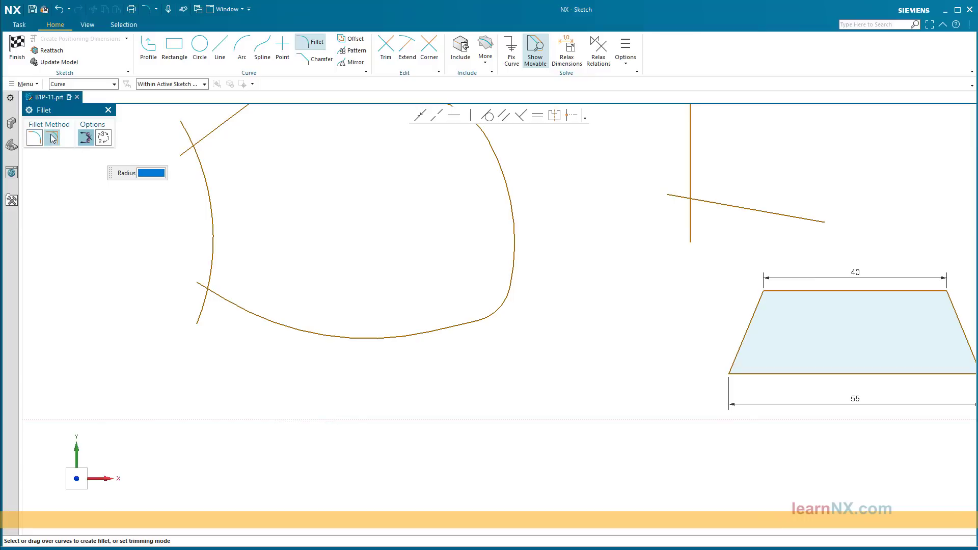
mouse_move(236, 316)
mouse_down()
mouse_move(212, 247)
mouse_move(163, 256)
mouse_up()
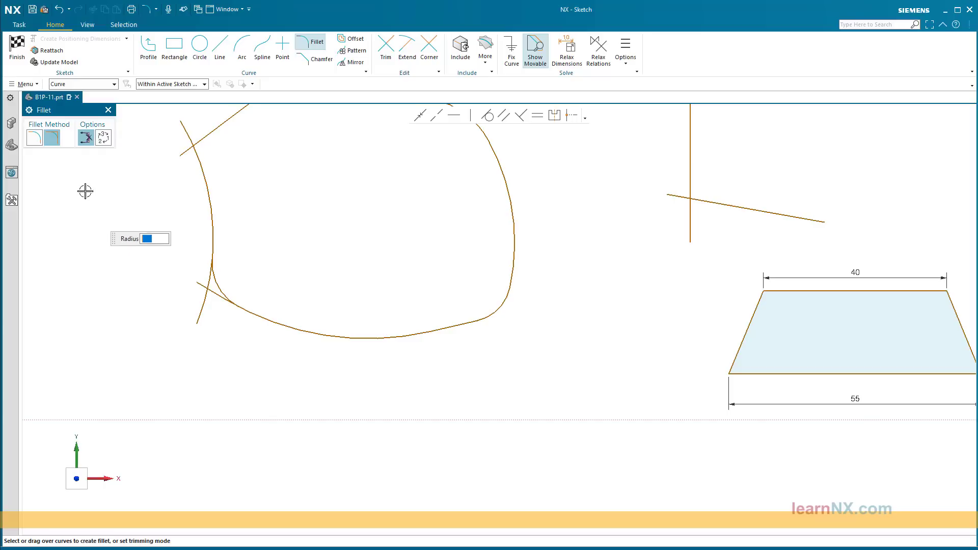
click(38, 142)
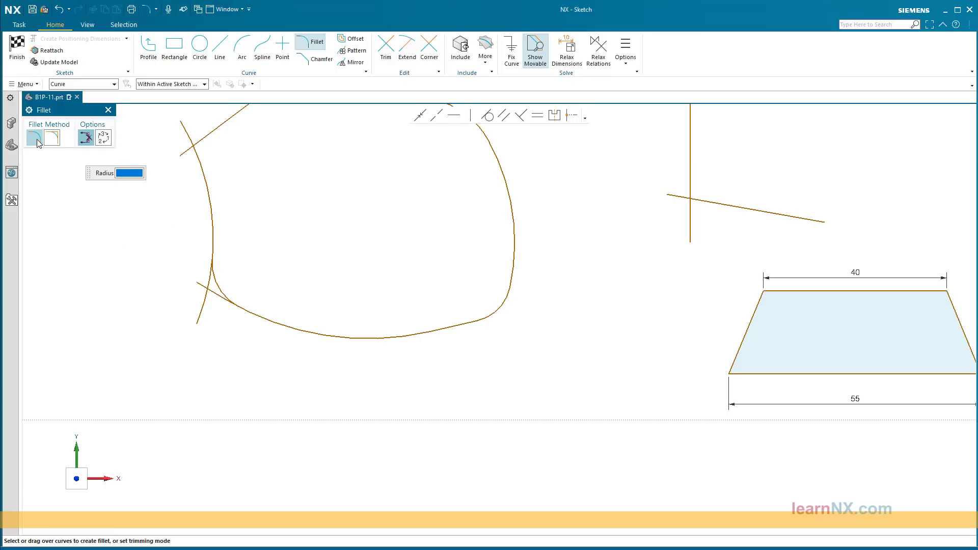
mouse_move(185, 177)
mouse_down()
mouse_move(211, 127)
mouse_move(221, 142)
mouse_up()
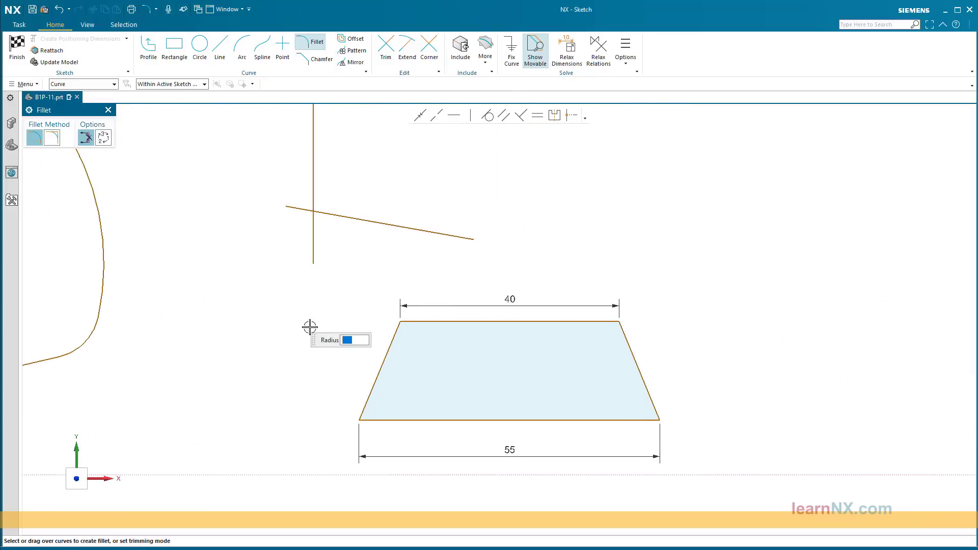
mouse_move(373, 339)
mouse_down()
mouse_move(417, 325)
mouse_move(436, 290)
mouse_up()
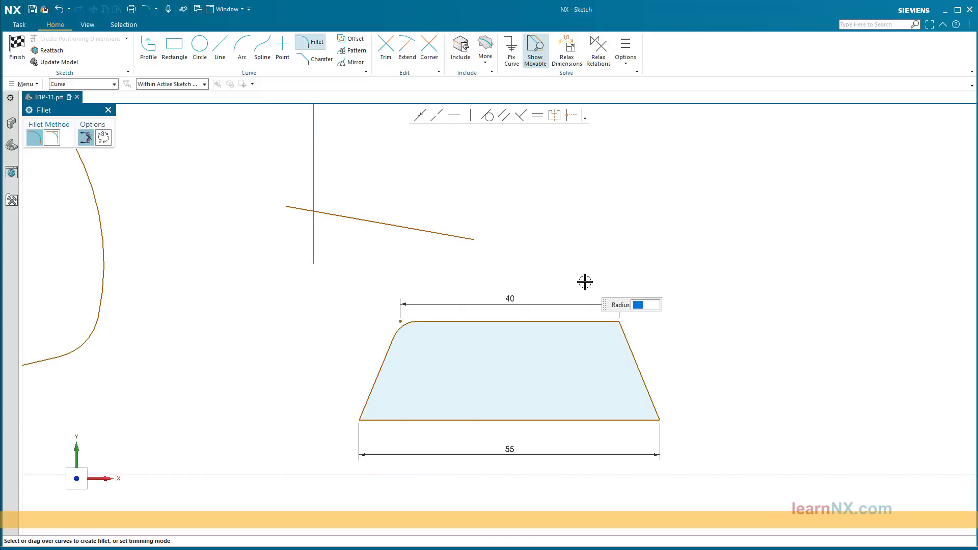
mouse_move(585, 282)
mouse_down()
mouse_move(597, 336)
mouse_move(687, 341)
mouse_up()
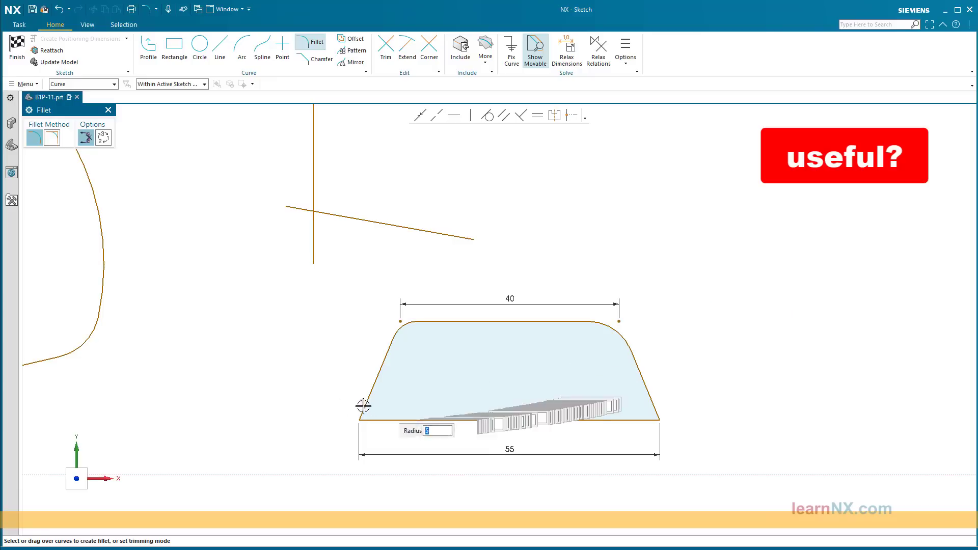
Fillet the trapezoid's lower-left corner, then try and undo fillets to the vertical line.
mouse_move(350, 375)
mouse_down()
mouse_move(422, 408)
mouse_move(303, 439)
mouse_move(254, 437)
mouse_up()
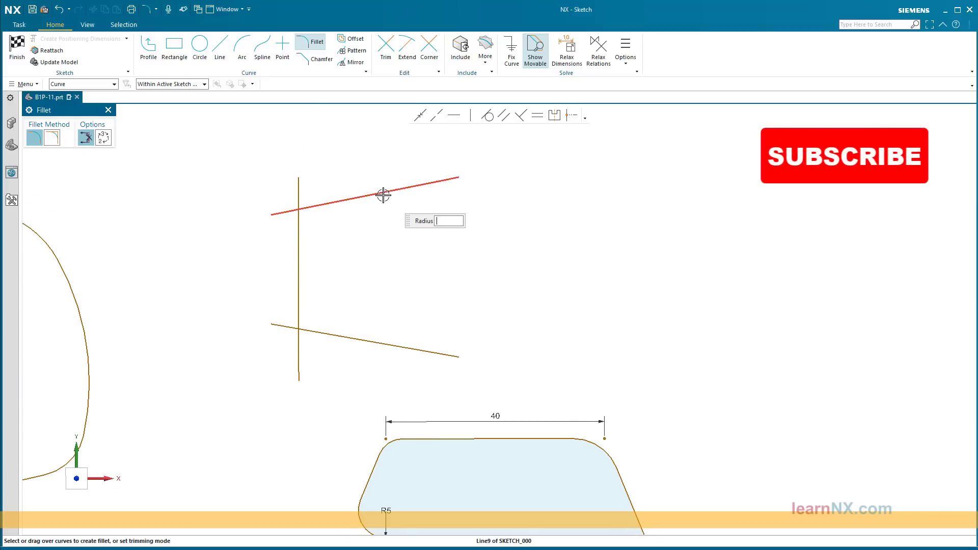
click(344, 335)
click(363, 275)
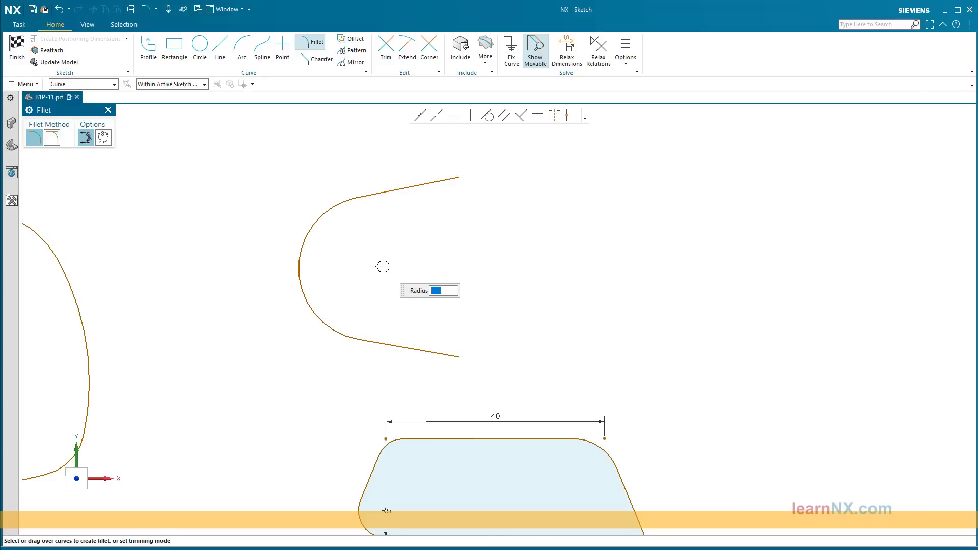
click(57, 9)
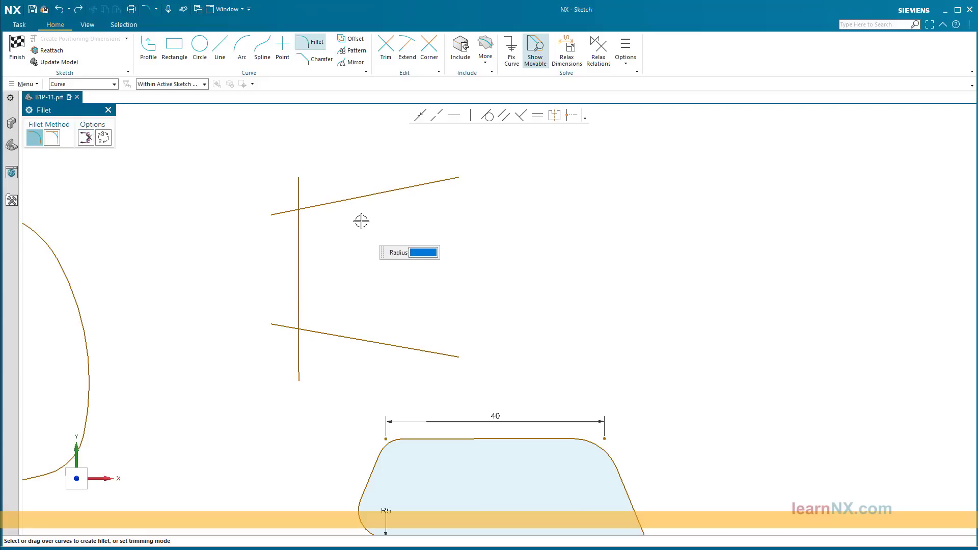
click(338, 334)
click(301, 278)
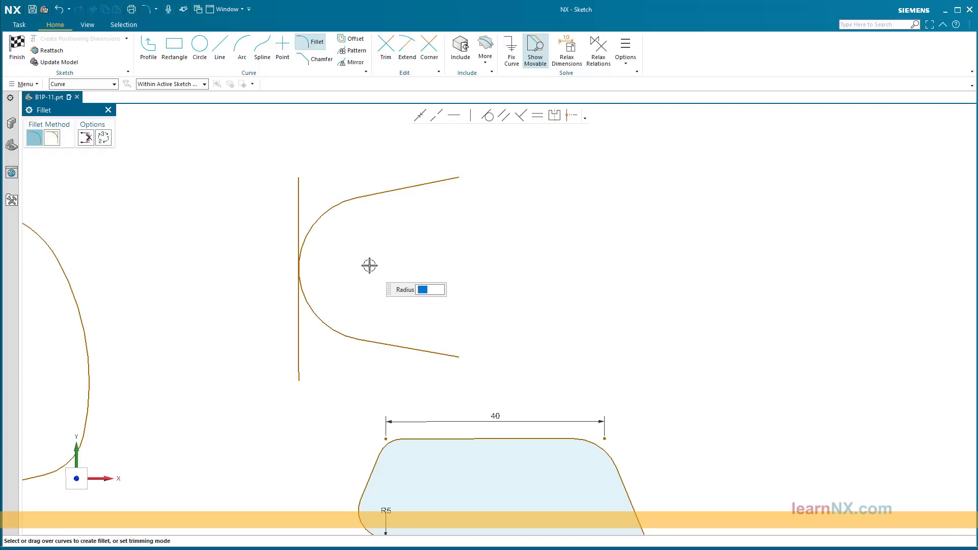
click(58, 11)
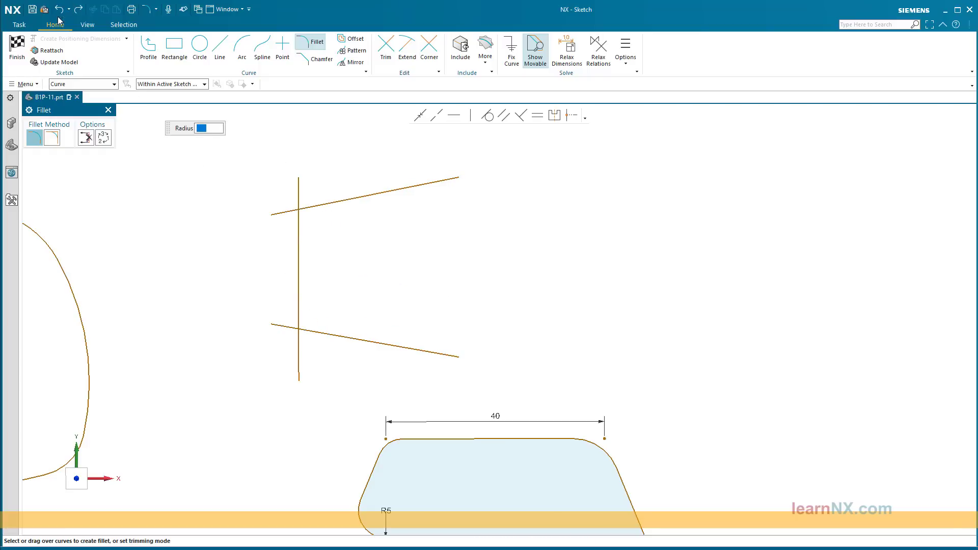
With Delete Third Curve on, arc-join both slanted lines replacing the vertical line; box-select everything.
click(87, 141)
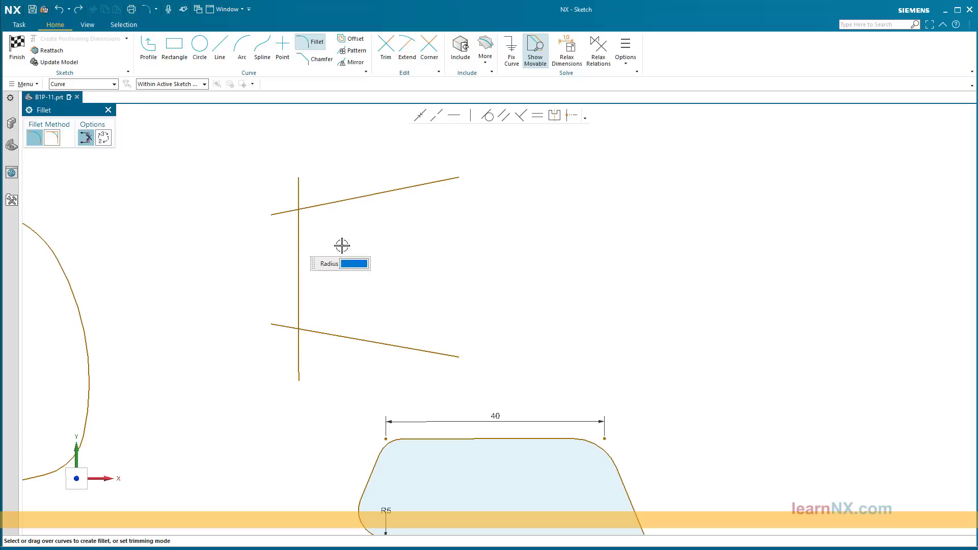
click(362, 197)
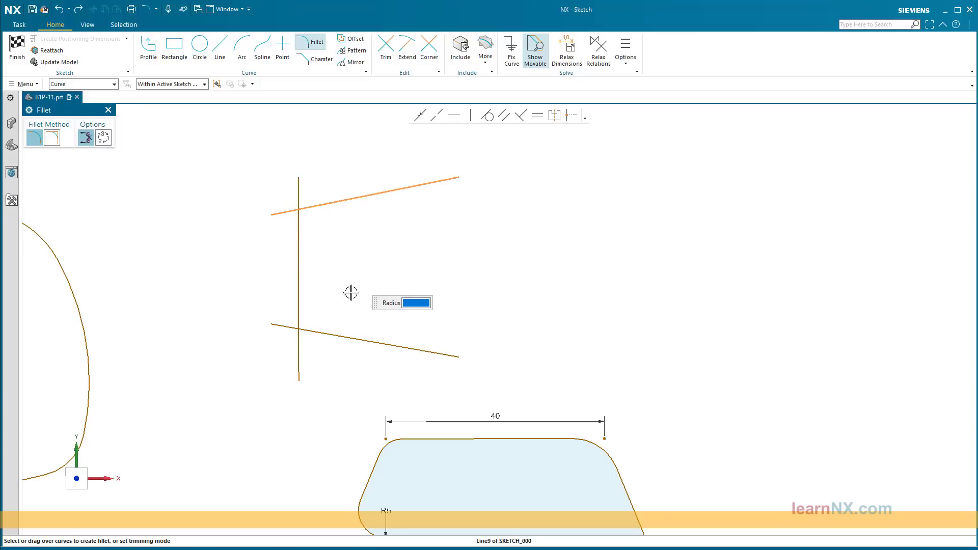
click(347, 337)
click(302, 276)
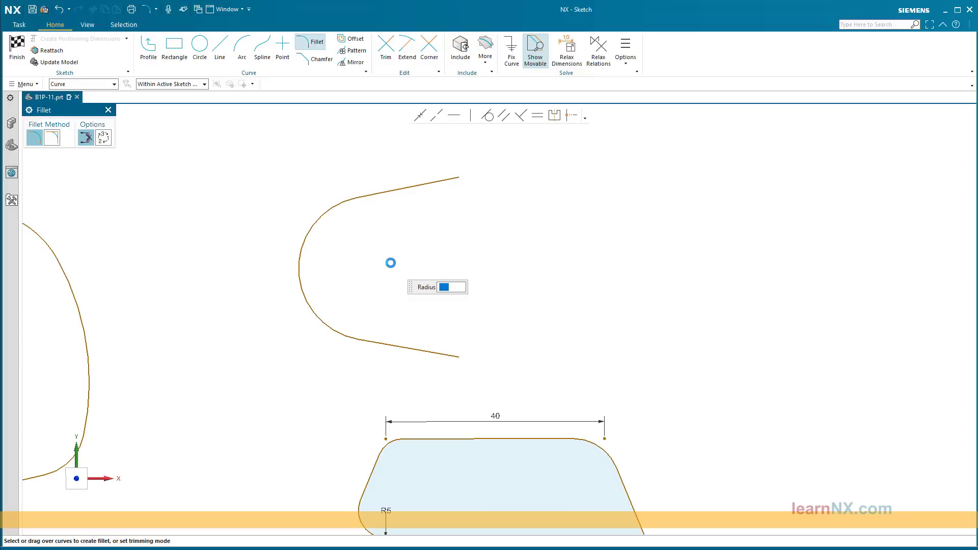
key(Escape)
scroll(450, 262, down, 4)
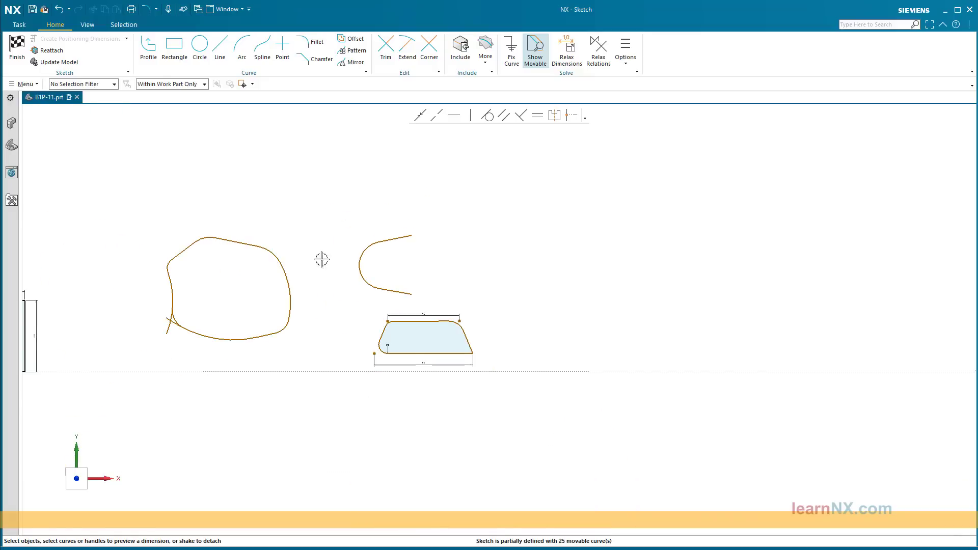
mouse_move(136, 213)
mouse_down()
mouse_move(382, 377)
mouse_move(538, 408)
mouse_up()
Delete the selected practice curves and dimensions and zoom to the 60 by 40 rectangle.
right_click(467, 338)
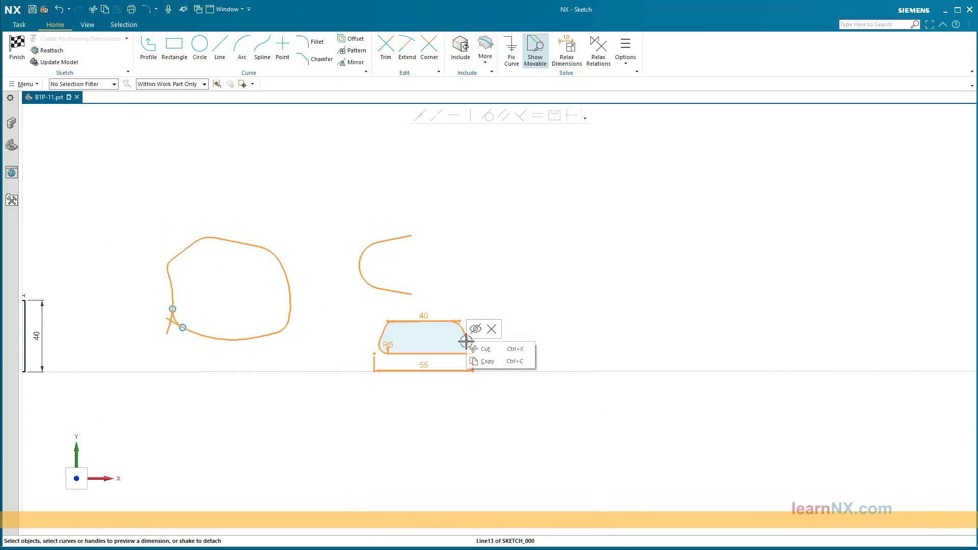
click(491, 328)
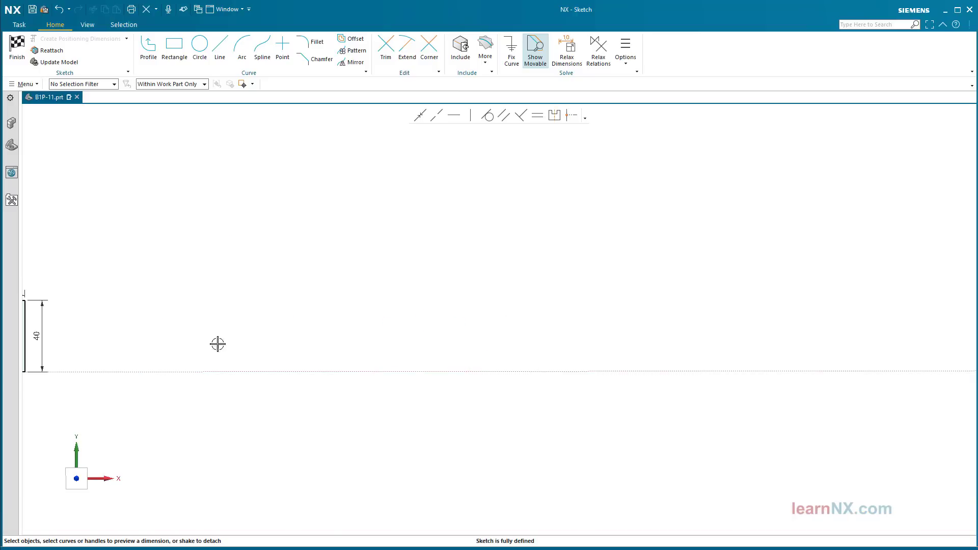
shift+middle_drag(265, 312, 468, 311)
scroll(382, 339, up, 6)
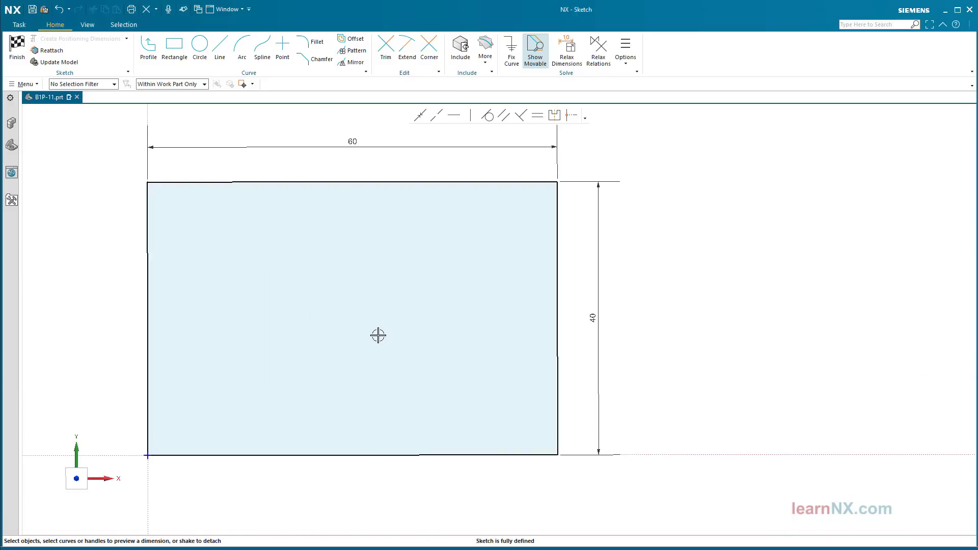
Fillet all four corners of the rectangle.
click(316, 43)
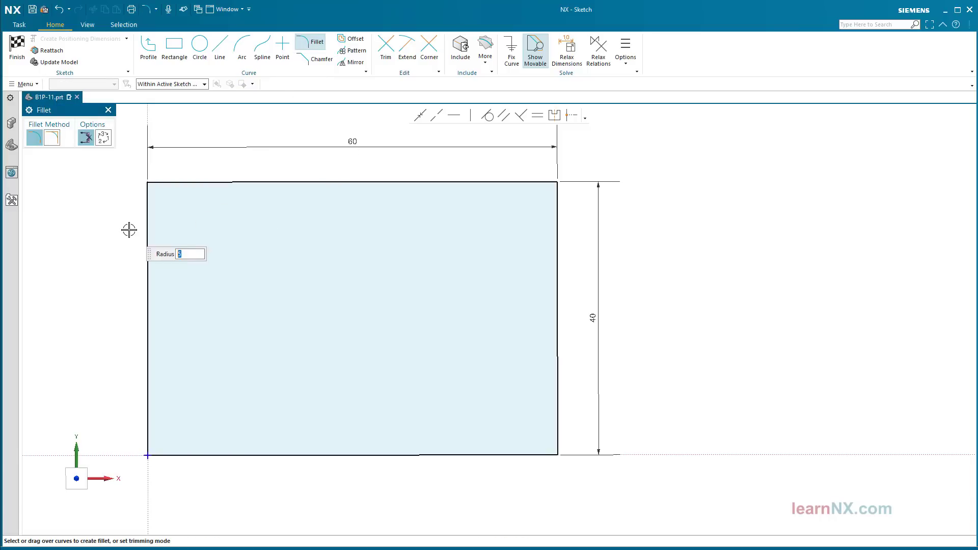
drag(129, 229, 212, 160)
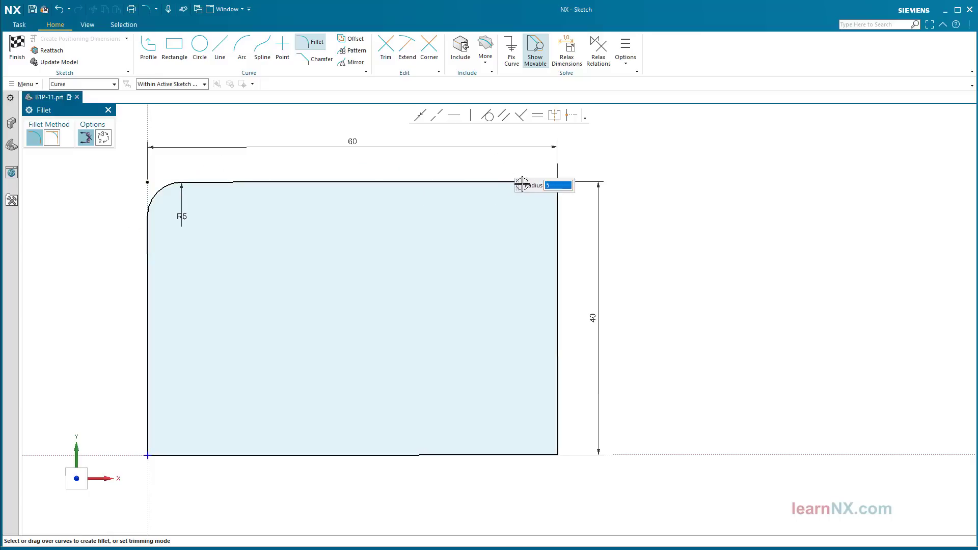
drag(498, 161, 576, 242)
drag(593, 394, 476, 484)
mouse_move(215, 474)
mouse_down()
mouse_move(98, 376)
mouse_move(23, 360)
mouse_up()
middle_click(25, 361)
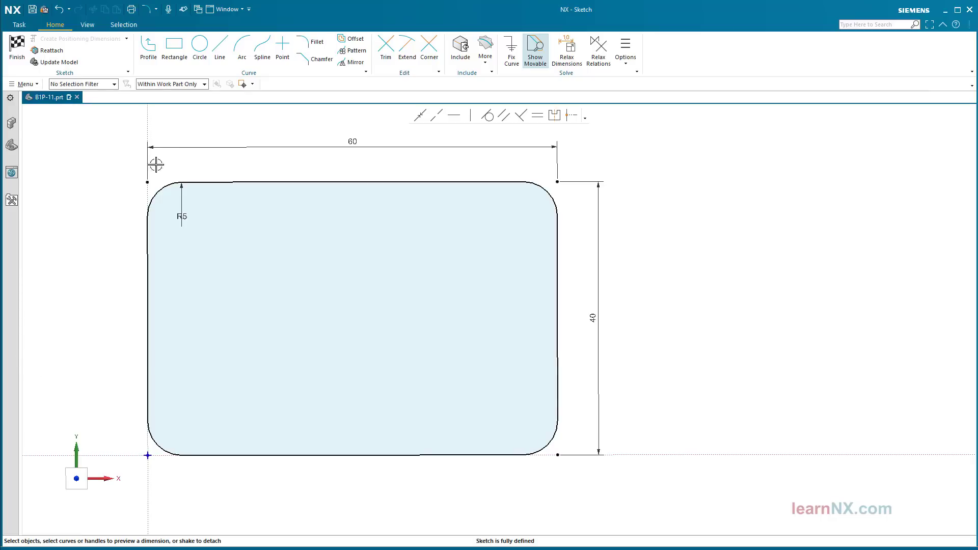
Try a fillet radius of 10, then set it back to 5.
scroll(168, 164, up, 2)
click(154, 199)
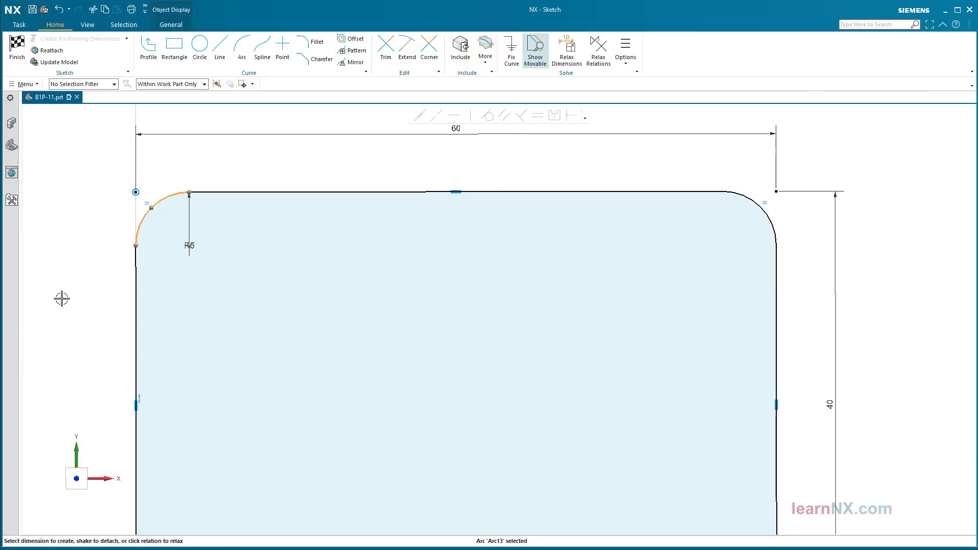
scroll(62, 298, down, 2)
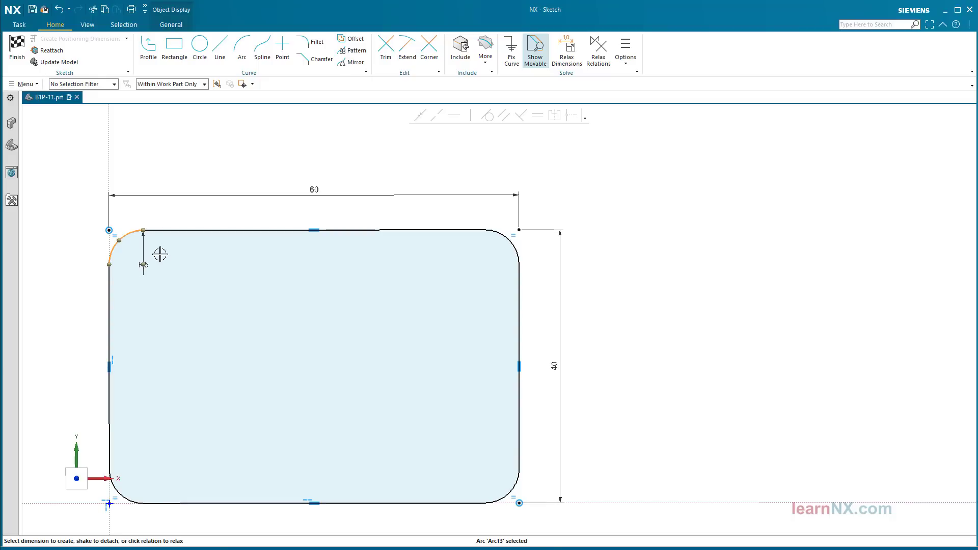
double_click(146, 246)
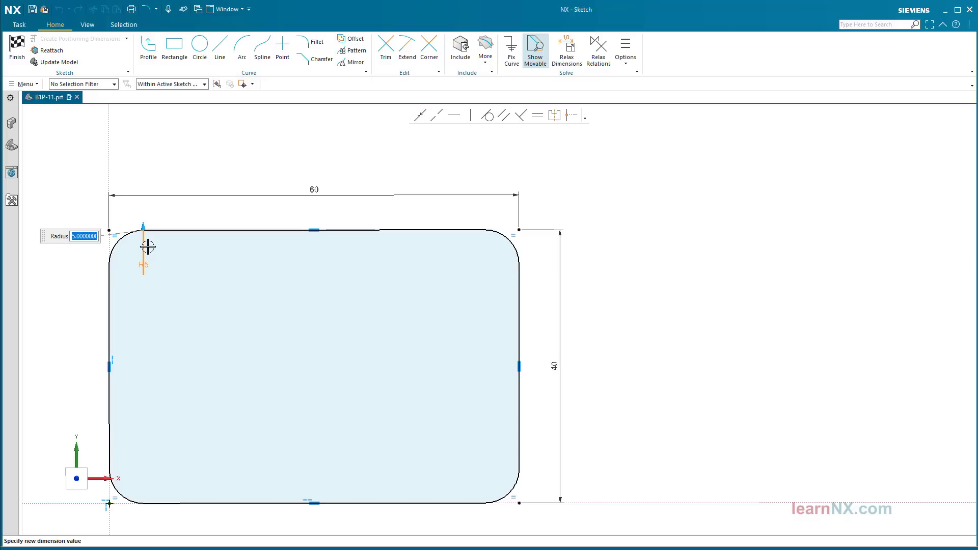
text(10)
key(Return)
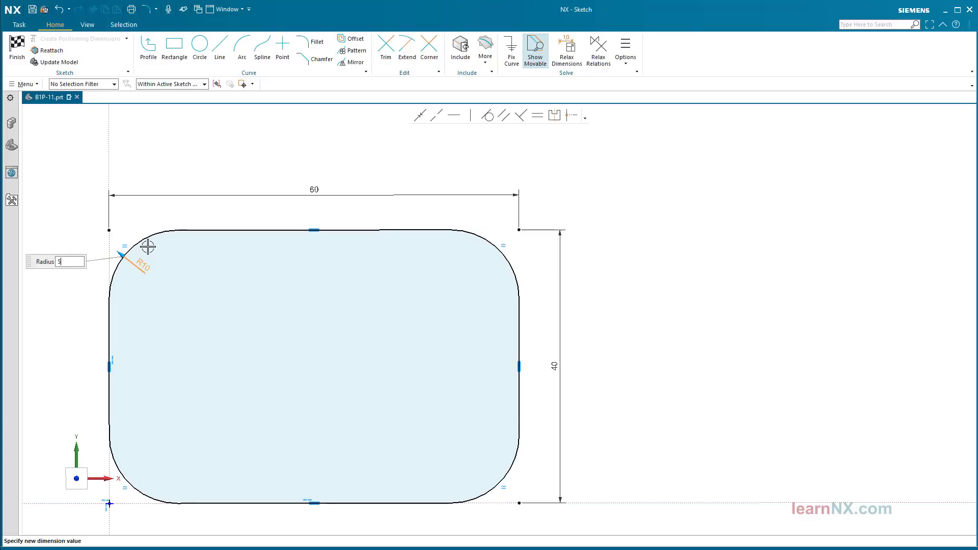
key(Return)
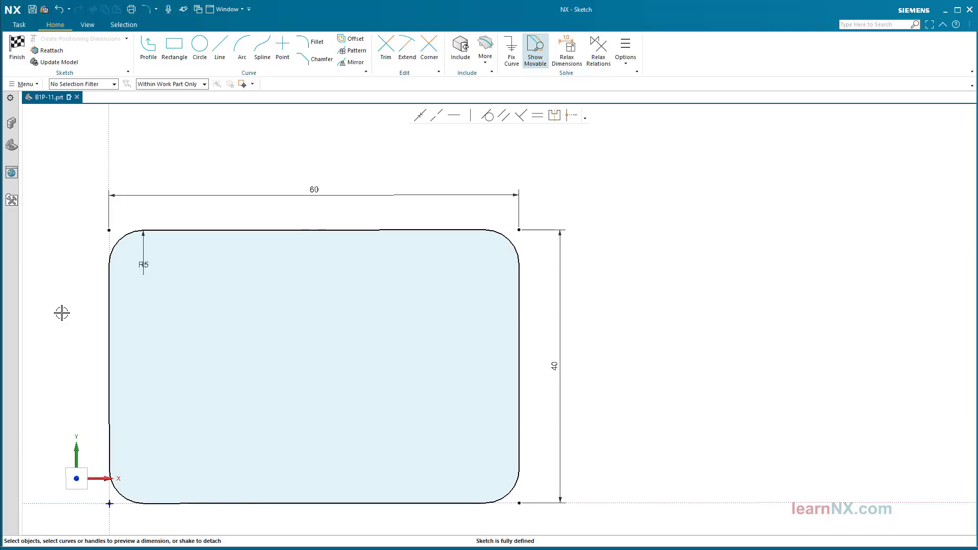
Finish the sketch and extrude it 50 mm with a two-sided 0 to -3 offset.
click(16, 53)
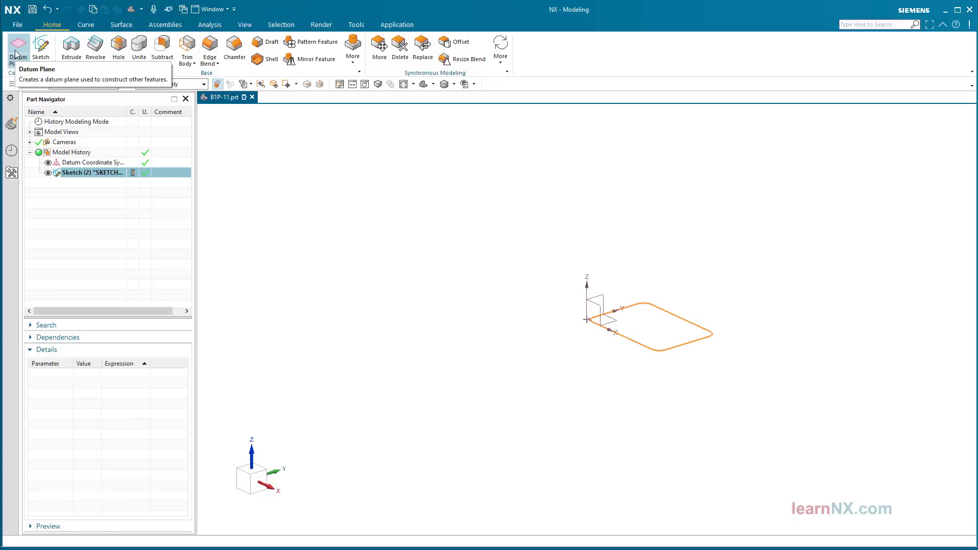
click(71, 49)
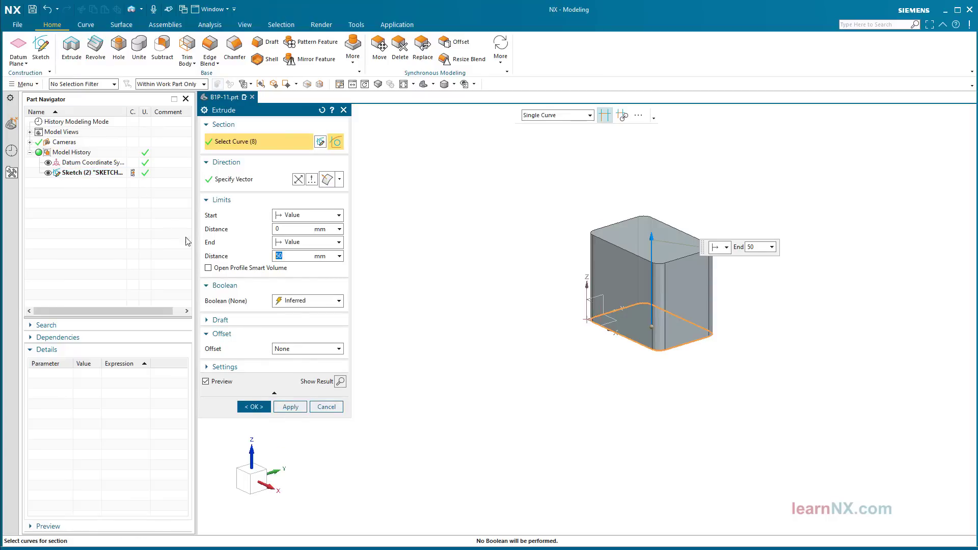
click(304, 350)
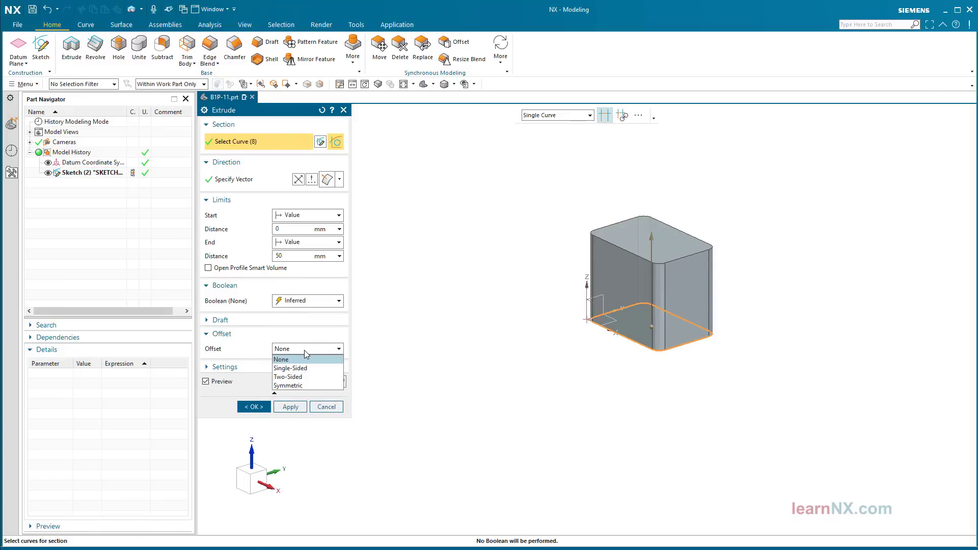
click(301, 377)
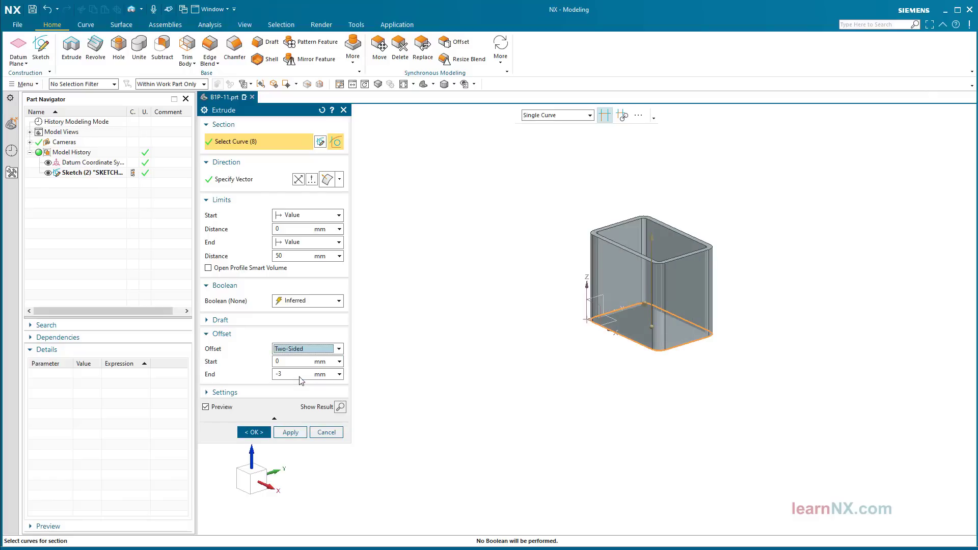
key(ctrl+f)
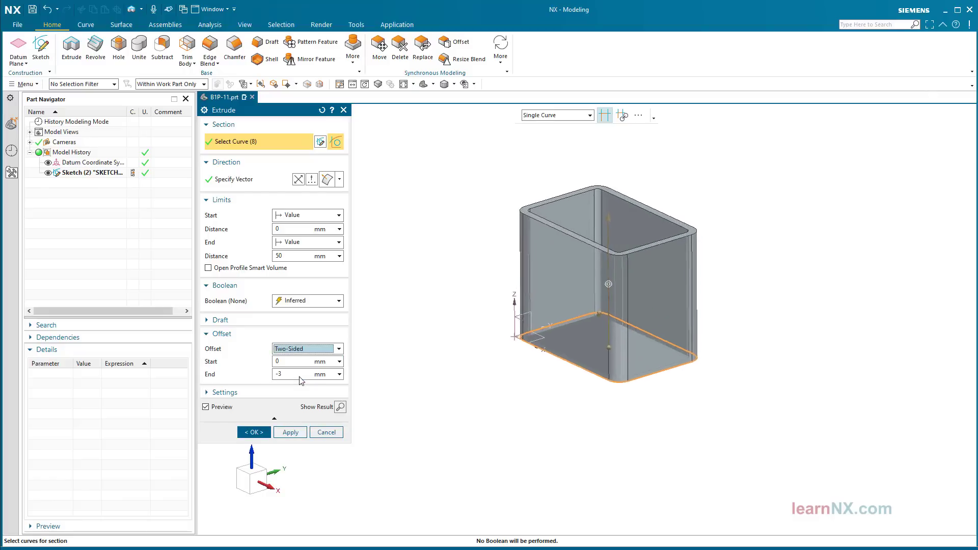
click(253, 433)
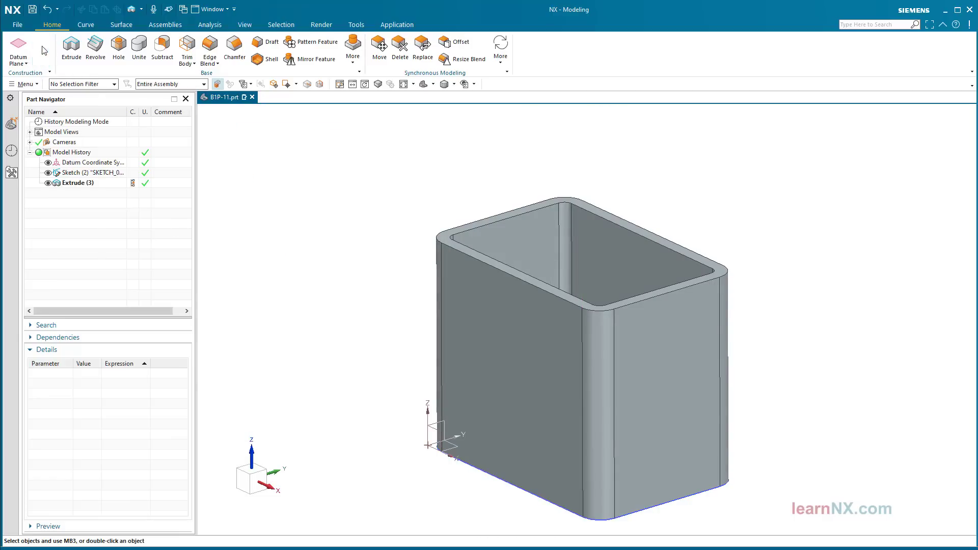
click(43, 50)
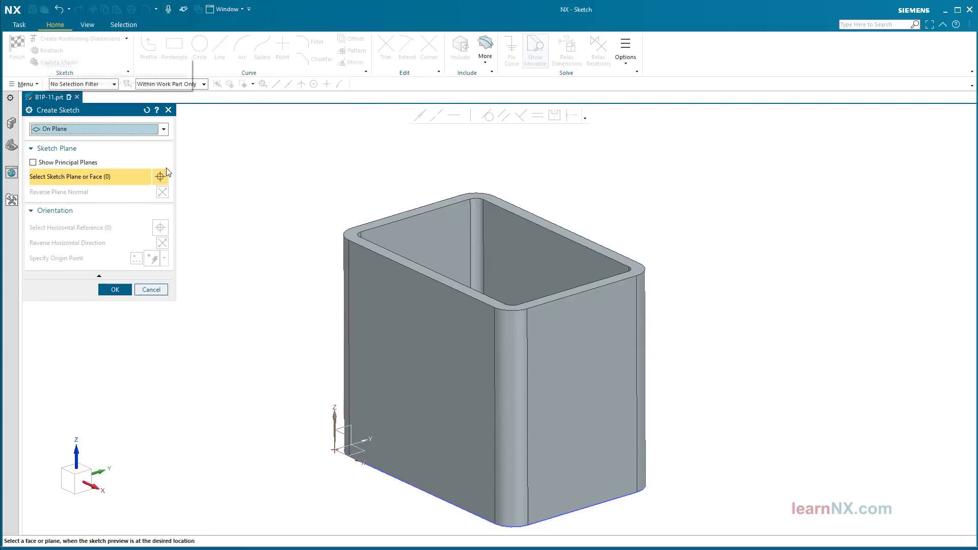
Place the sketch on the front face, top edge as horizontal, origin at its midpoint.
click(395, 321)
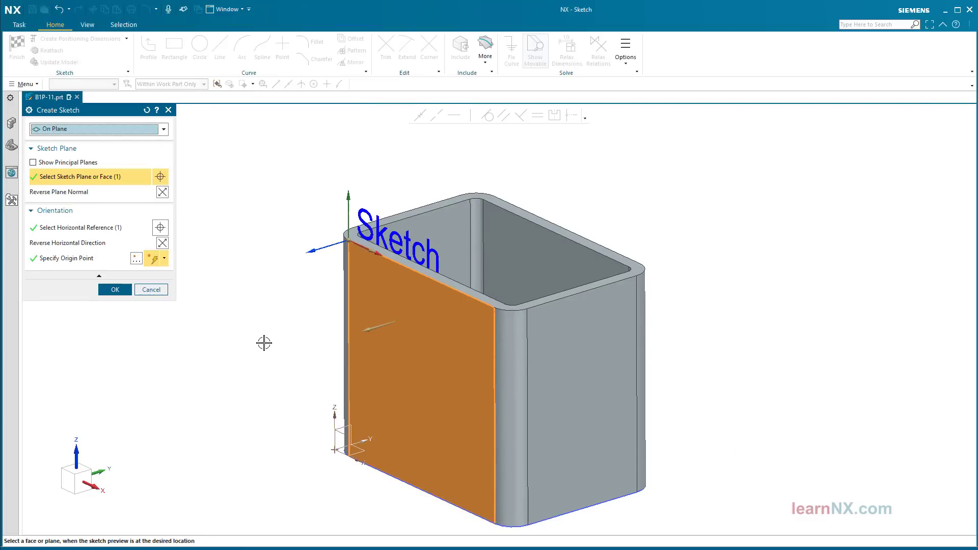
click(85, 224)
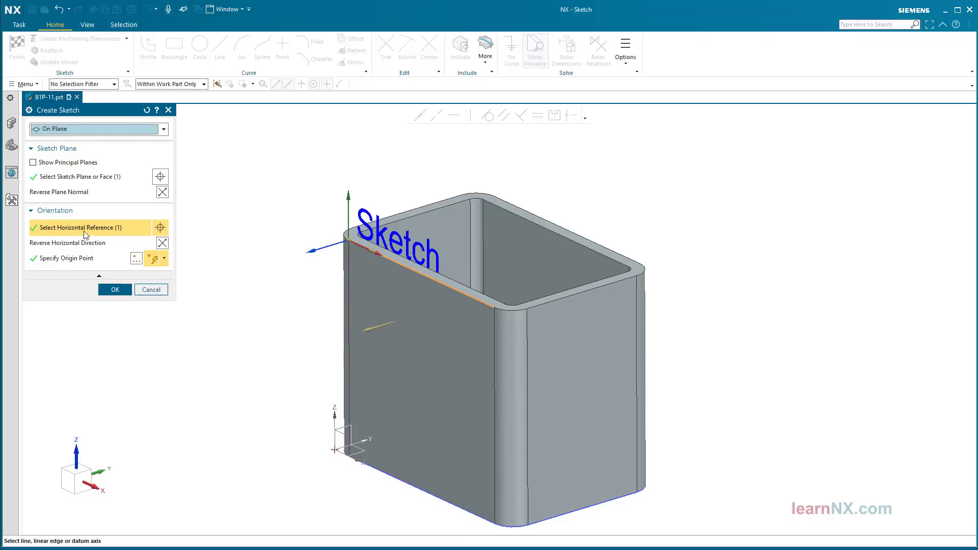
click(102, 258)
scroll(364, 255, down, 2)
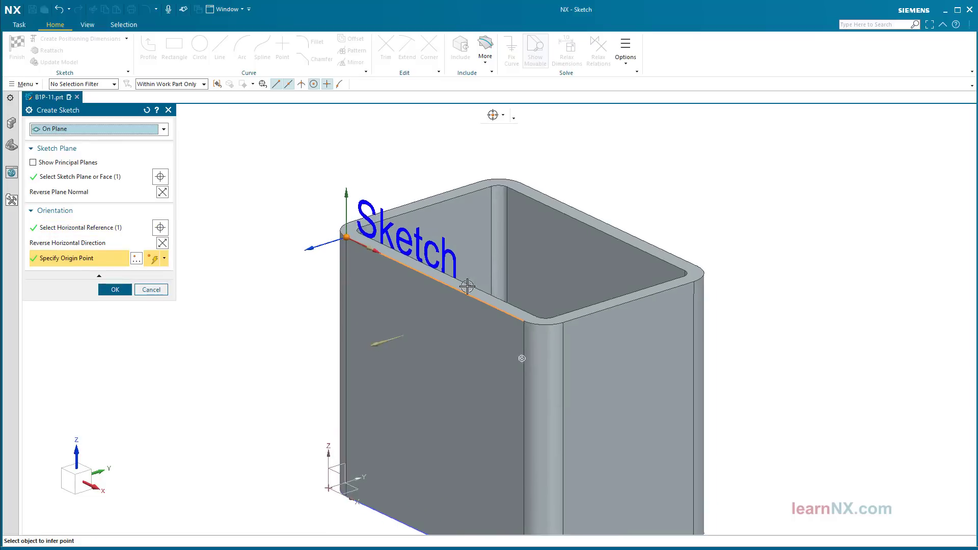
scroll(464, 286, down, 1)
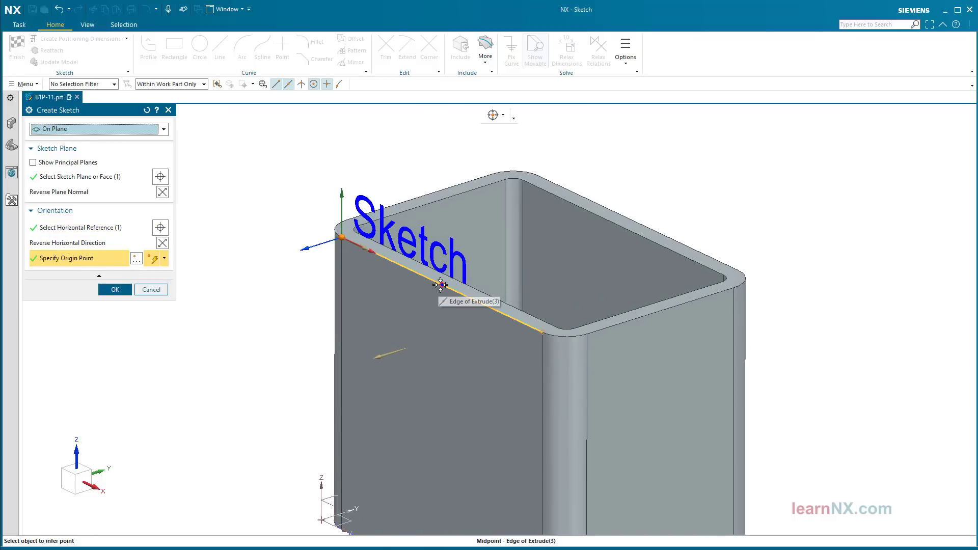
click(440, 285)
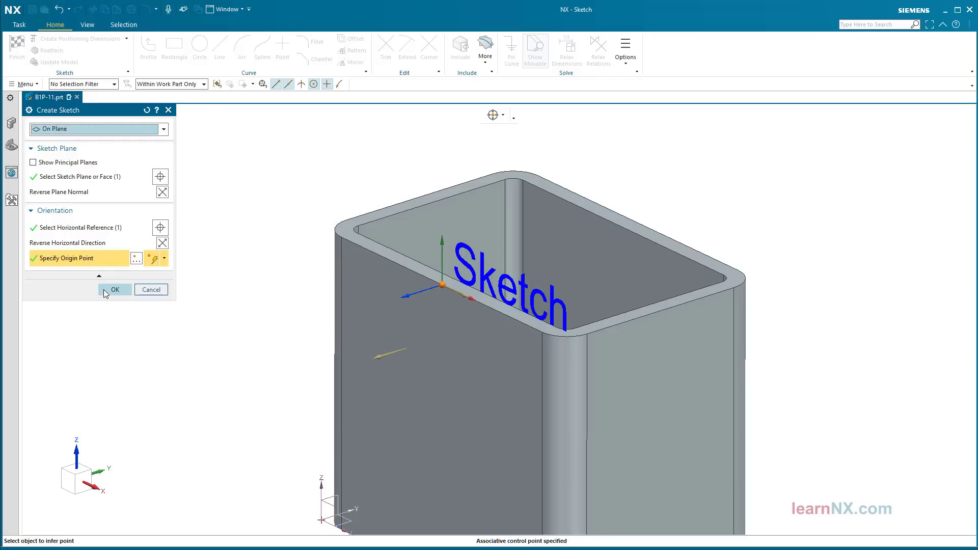
click(105, 290)
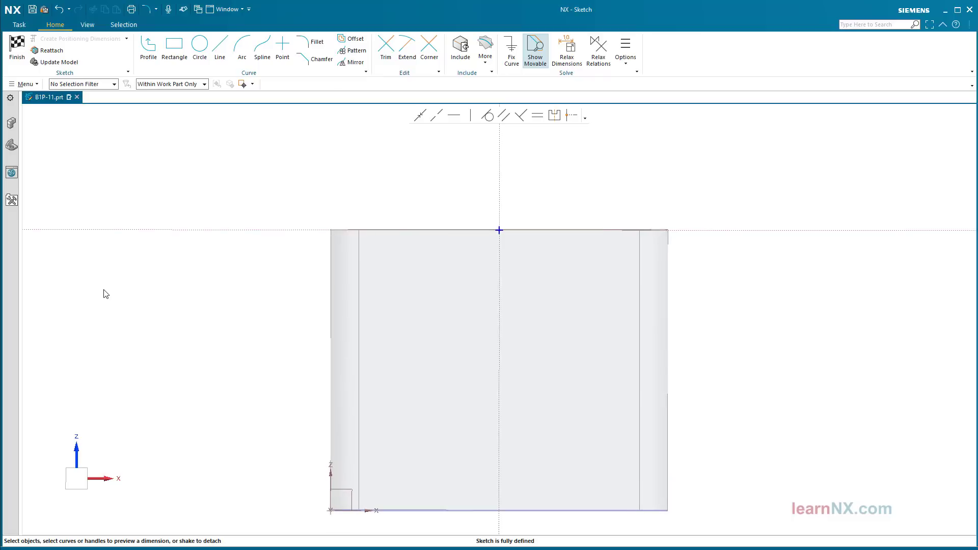
Draw a rectangle and drag it centred onto the box's top edge.
click(172, 51)
click(395, 249)
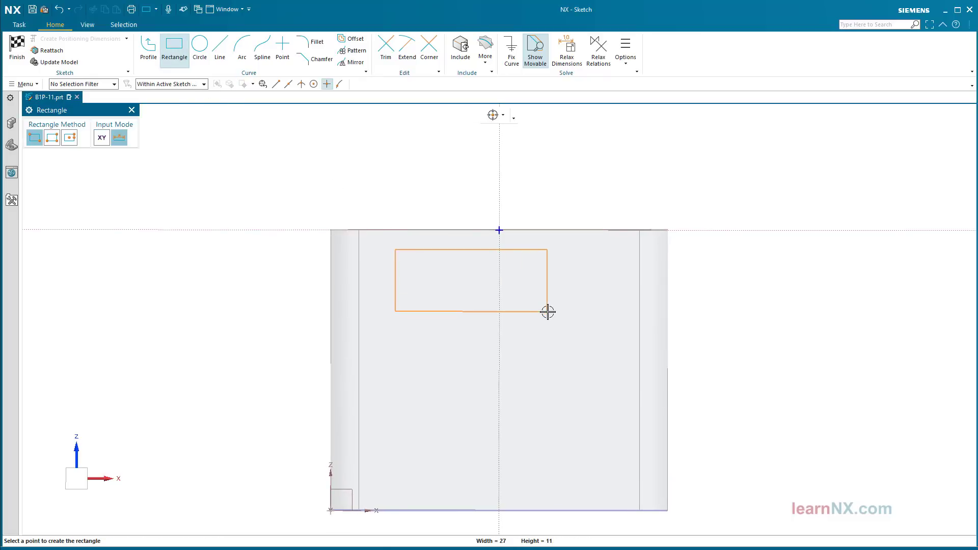
click(553, 300)
key(Escape)
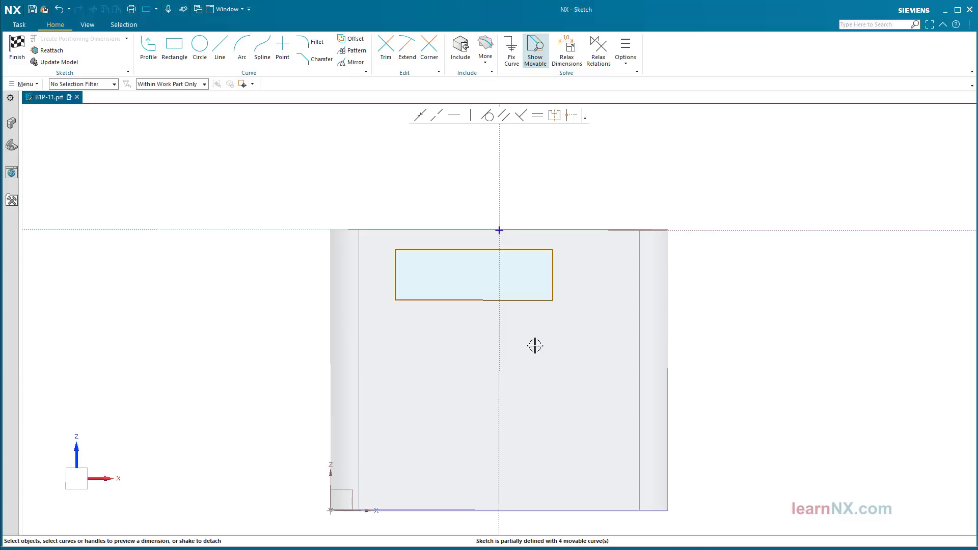
scroll(476, 268, up, 2)
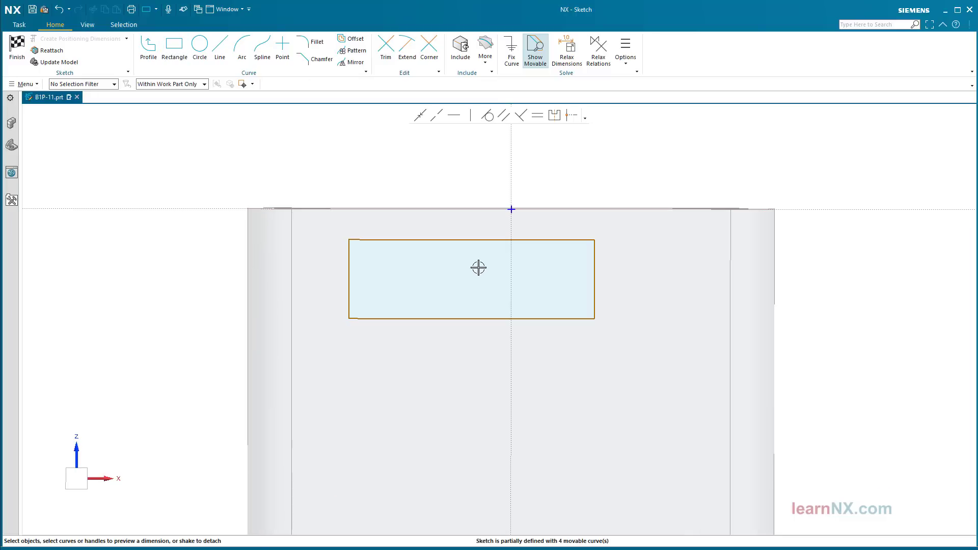
click(420, 239)
drag(478, 240, 511, 240)
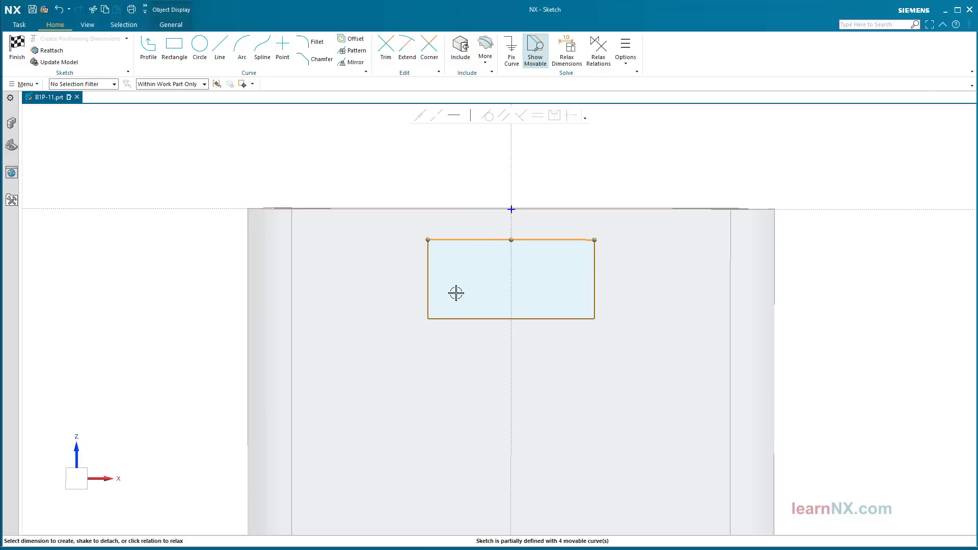
drag(452, 240, 452, 210)
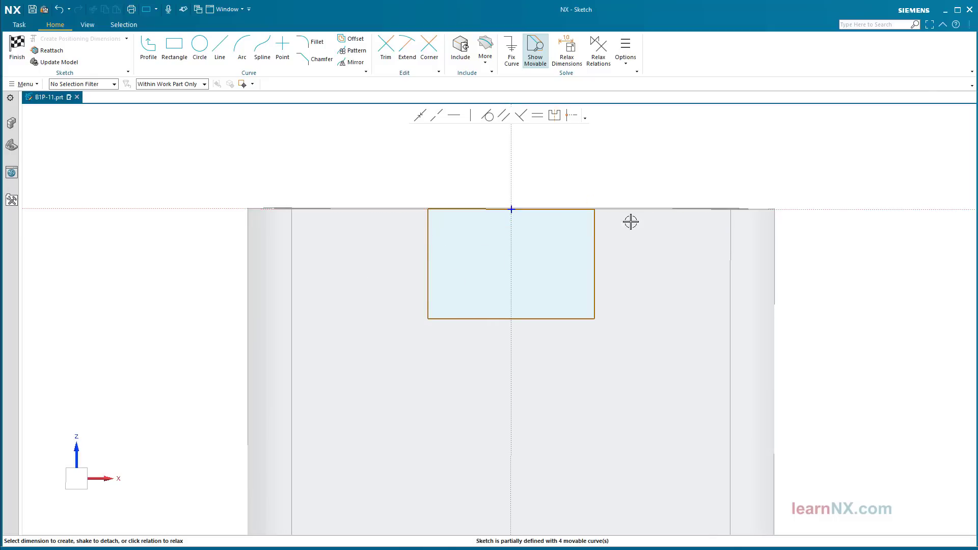
Dimension the rectangle 10 high and 20 wide.
click(594, 251)
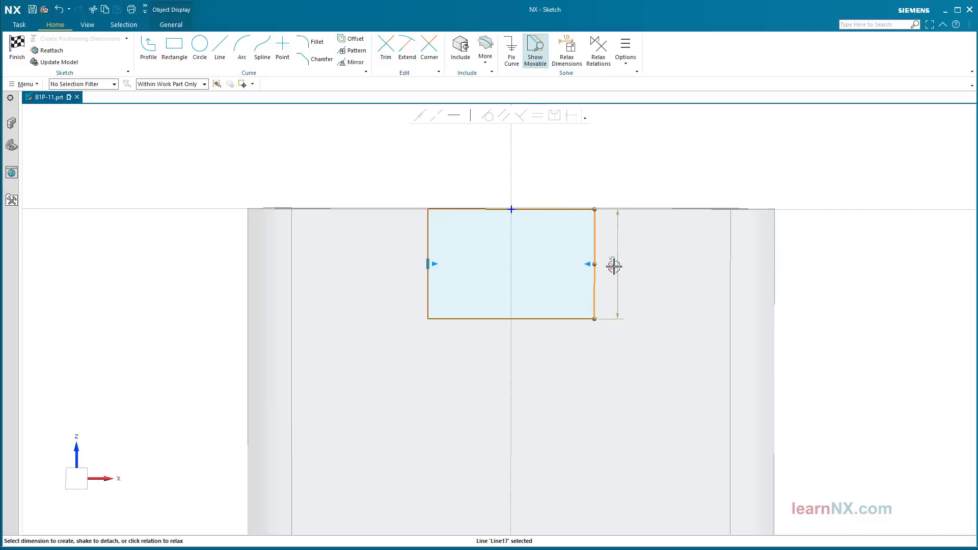
click(616, 265)
text(10)
key(Return)
key(Return)
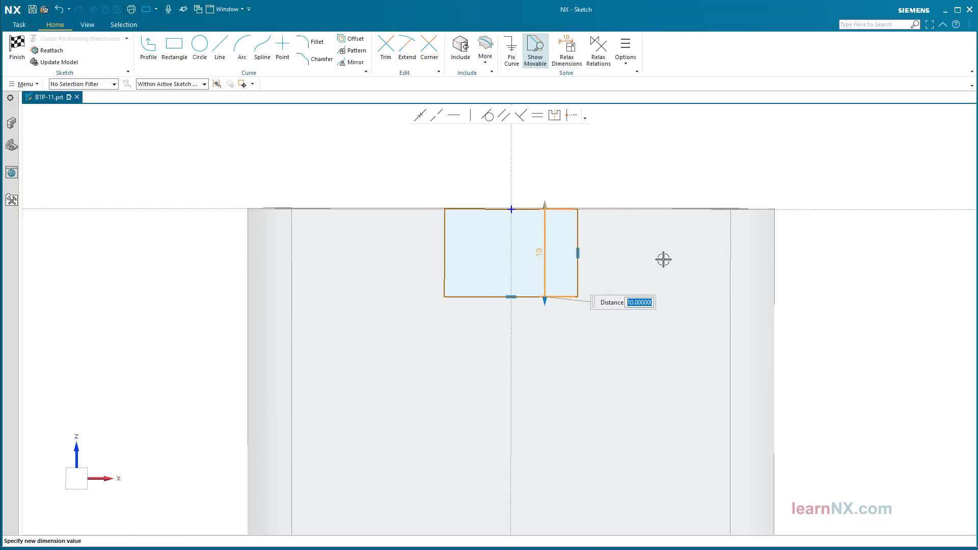
key(Escape)
click(483, 297)
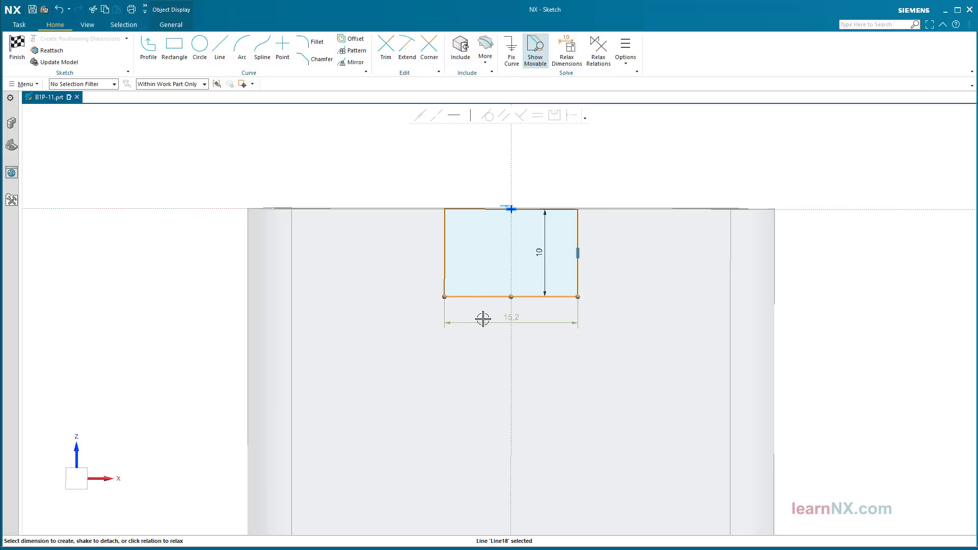
click(473, 316)
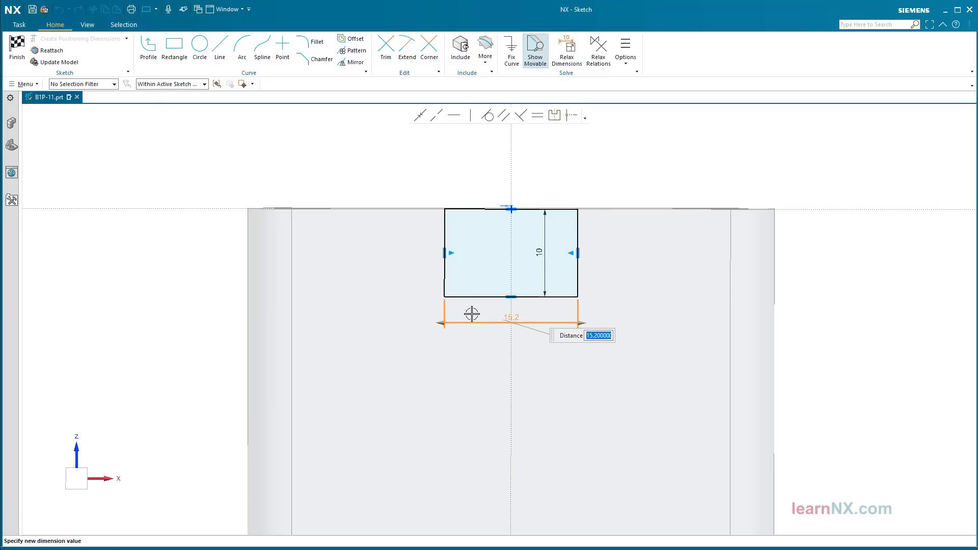
text(20)
key(Return)
key(Escape)
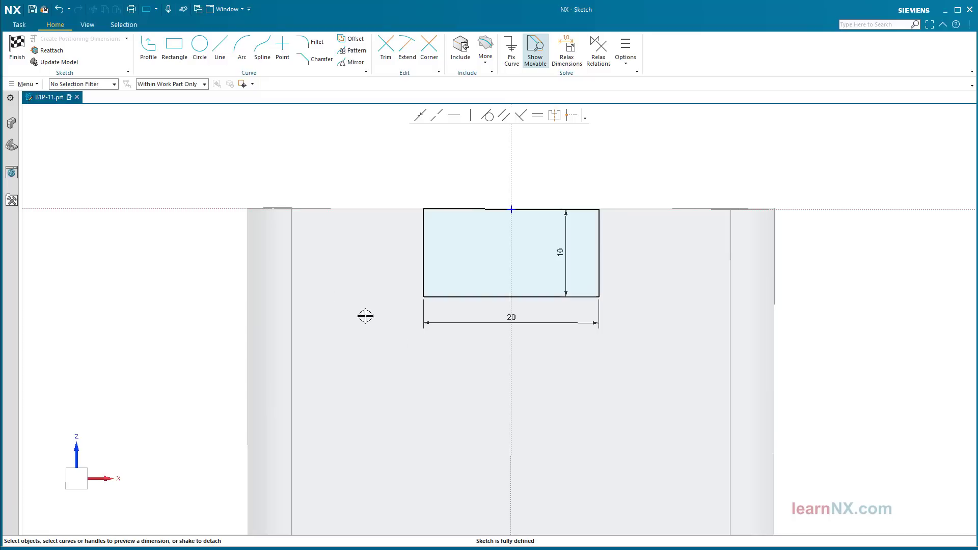
Reattach the rectangle sketch to the right side face, aligned to its top edge, origin at that edge's midpoint.
click(46, 51)
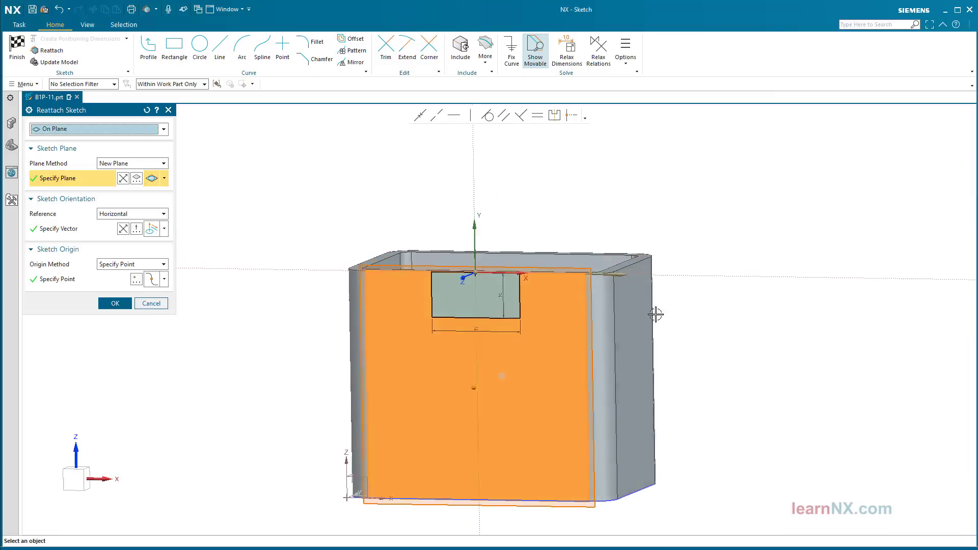
click(577, 376)
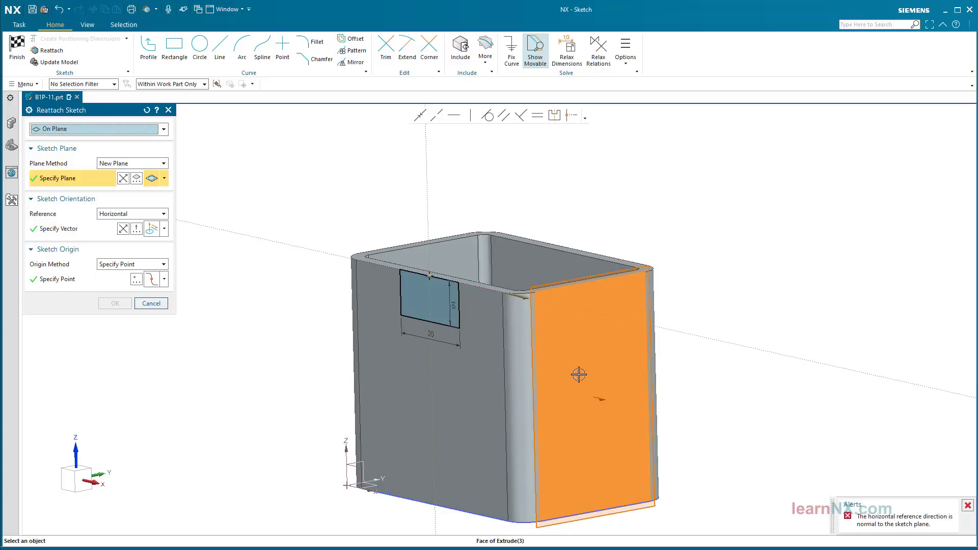
click(51, 229)
scroll(489, 306, up, 2)
scroll(608, 279, up, 2)
click(683, 258)
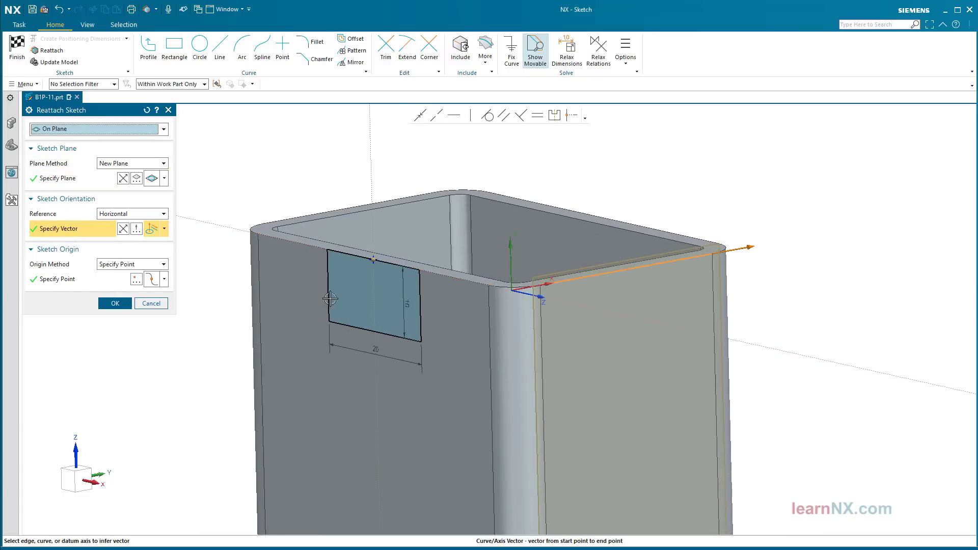
click(164, 278)
click(156, 301)
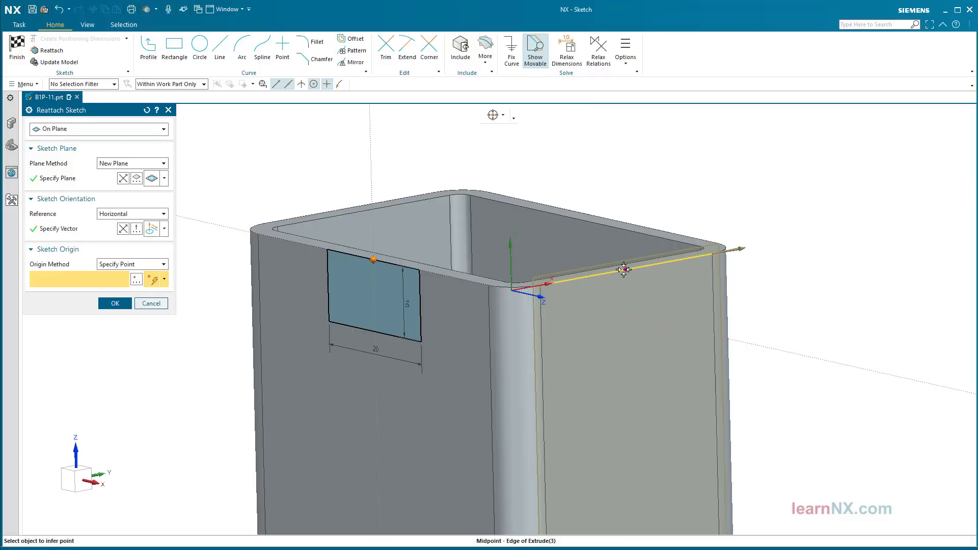
click(623, 270)
click(121, 306)
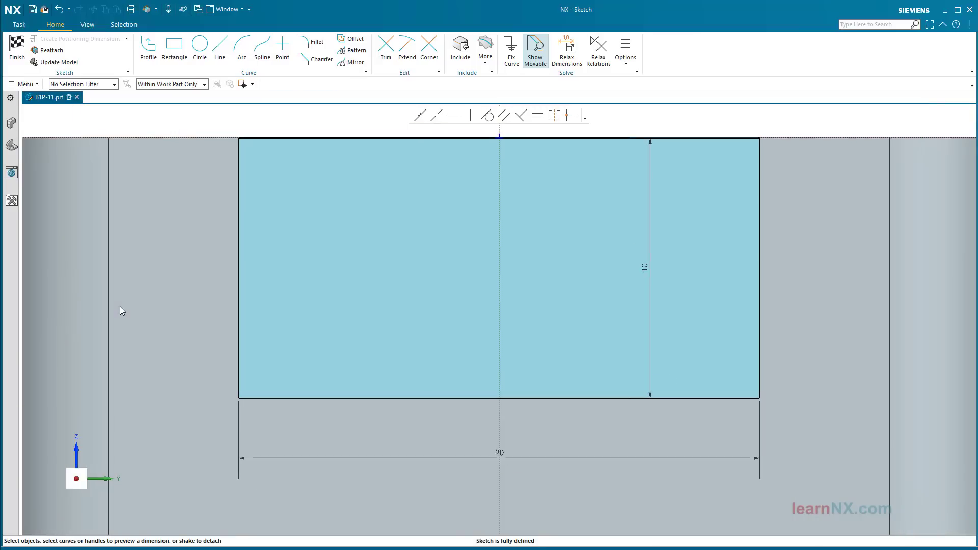
middle_drag(120, 307, 435, 322)
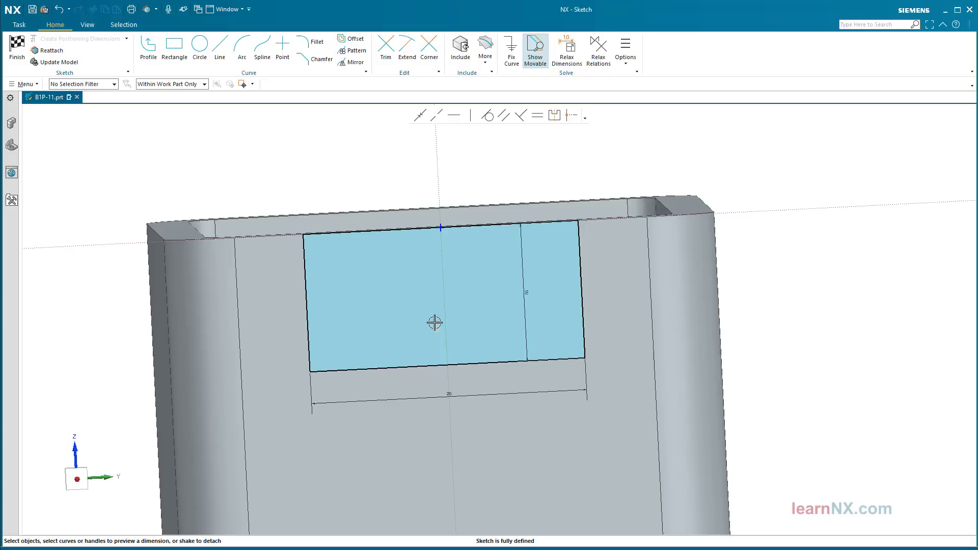
Delete the rectangle's 20 width dimension and keep the Selection Scope on the work part.
click(463, 397)
click(532, 381)
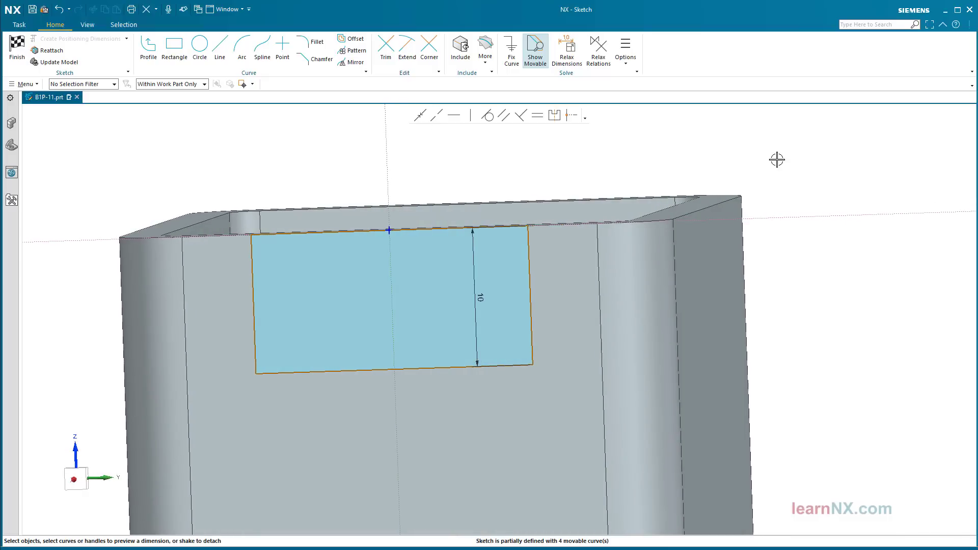
click(205, 86)
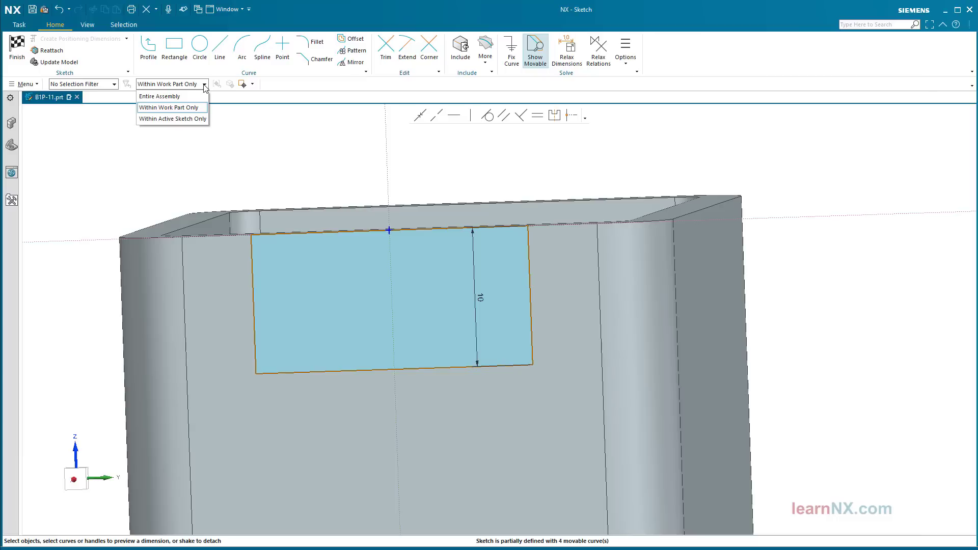
click(192, 111)
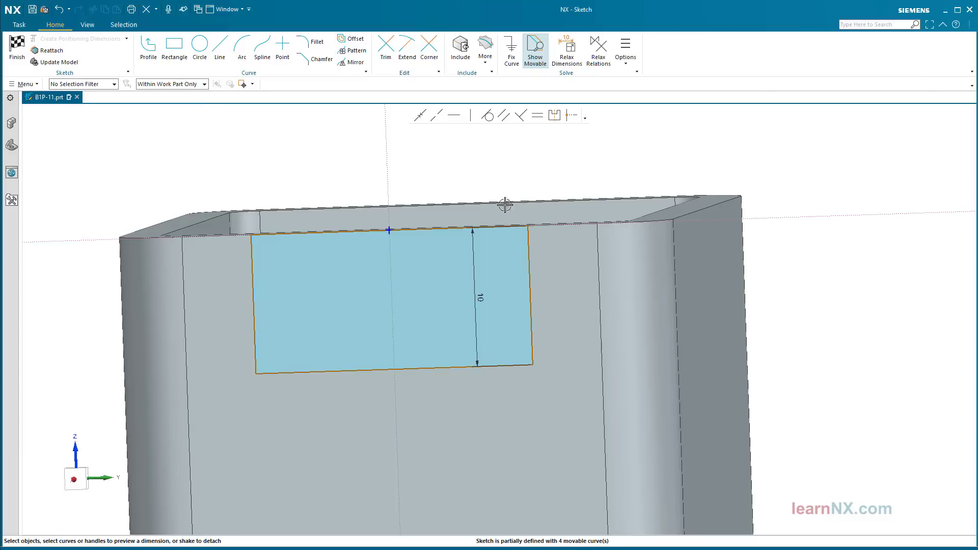
Dimension the rectangle's right side 8 from the box's vertical edge.
click(674, 257)
click(532, 324)
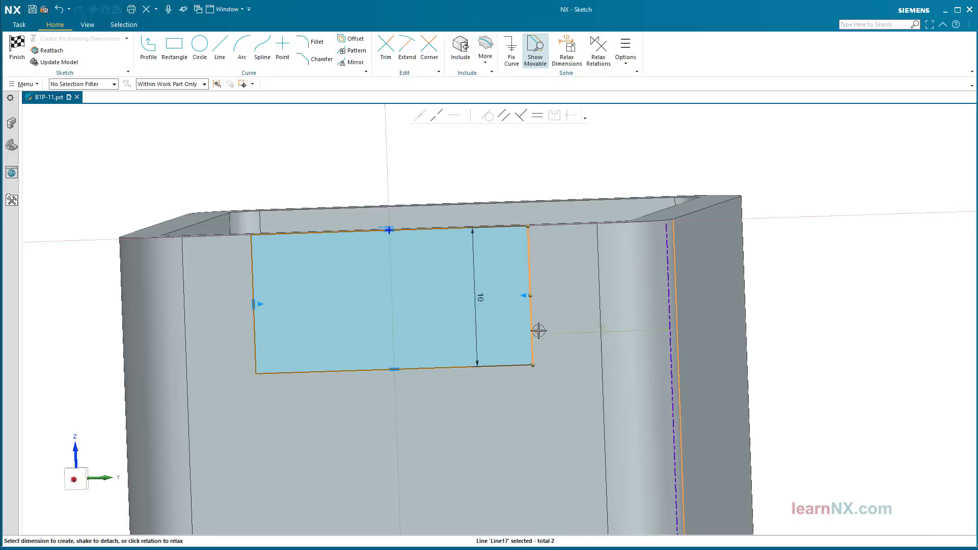
click(596, 324)
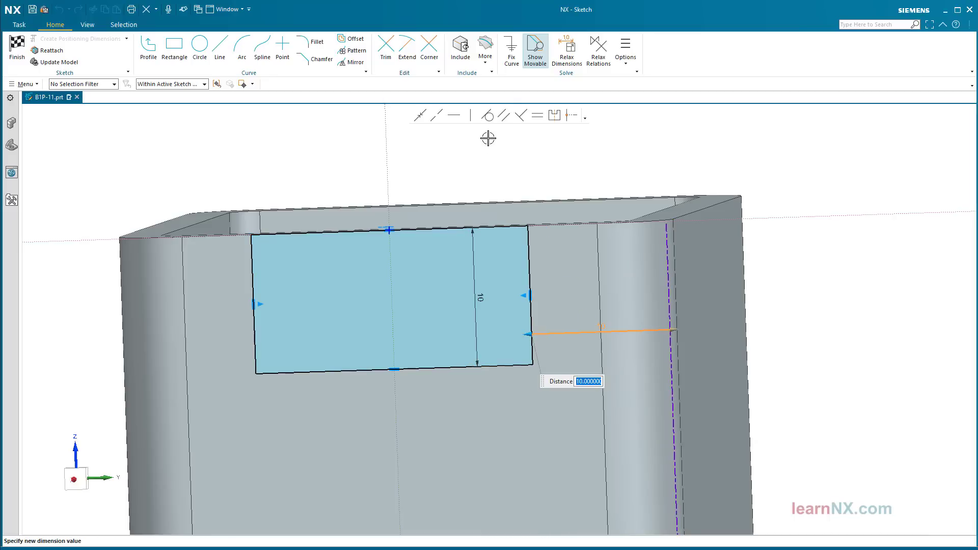
text(8)
key(Return)
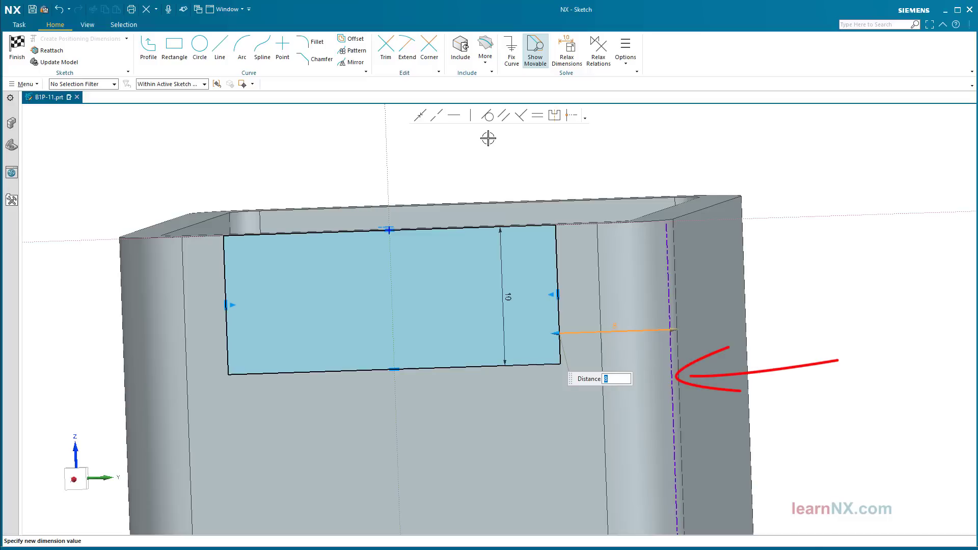
key(Escape)
middle_drag(485, 120, 593, 100)
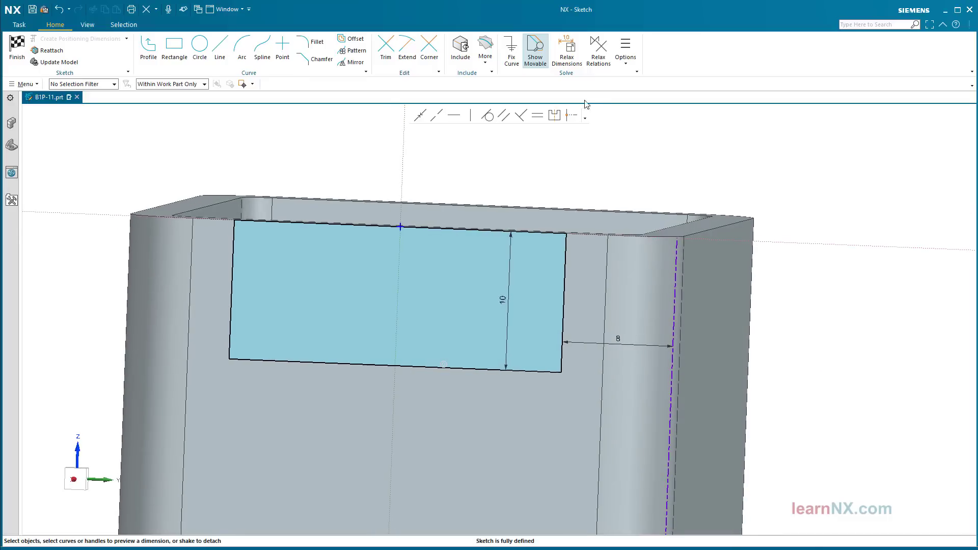
click(628, 62)
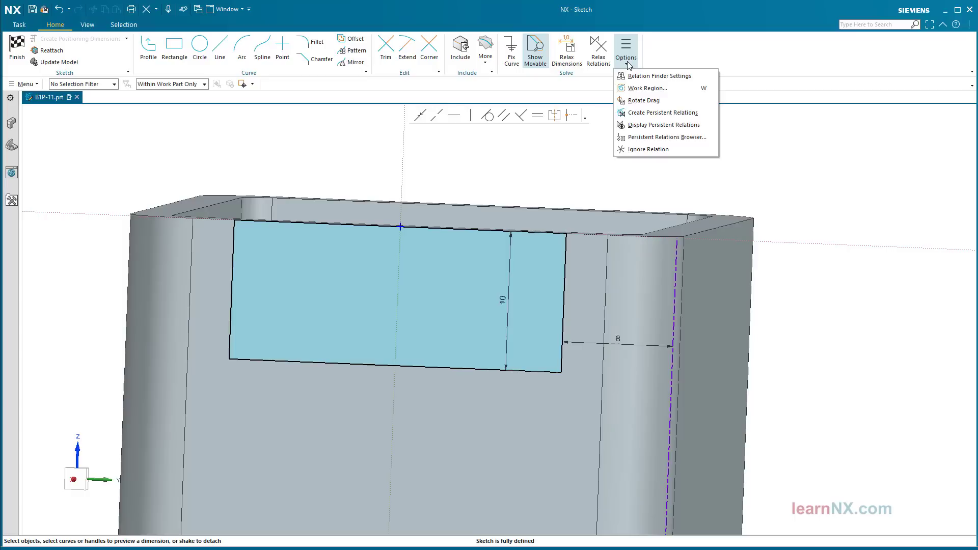
click(667, 138)
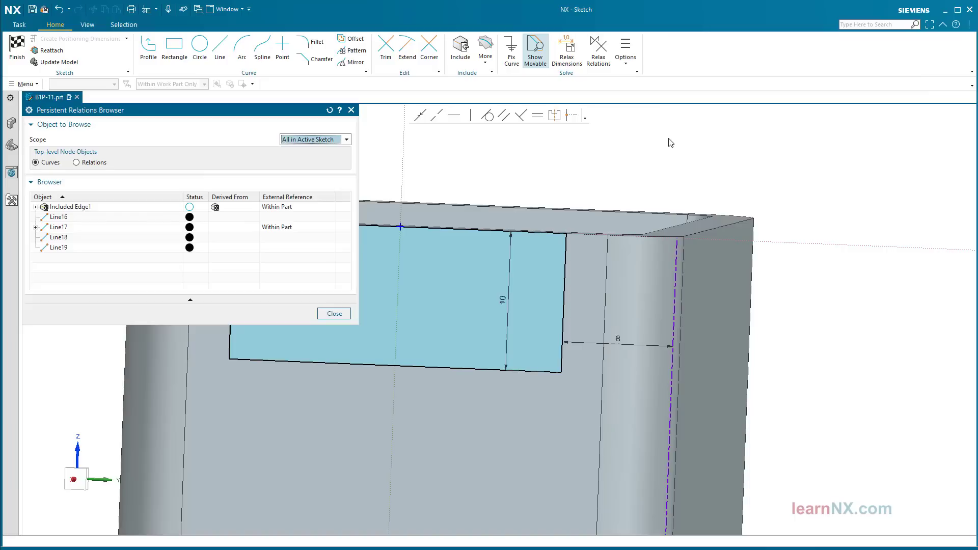
click(346, 140)
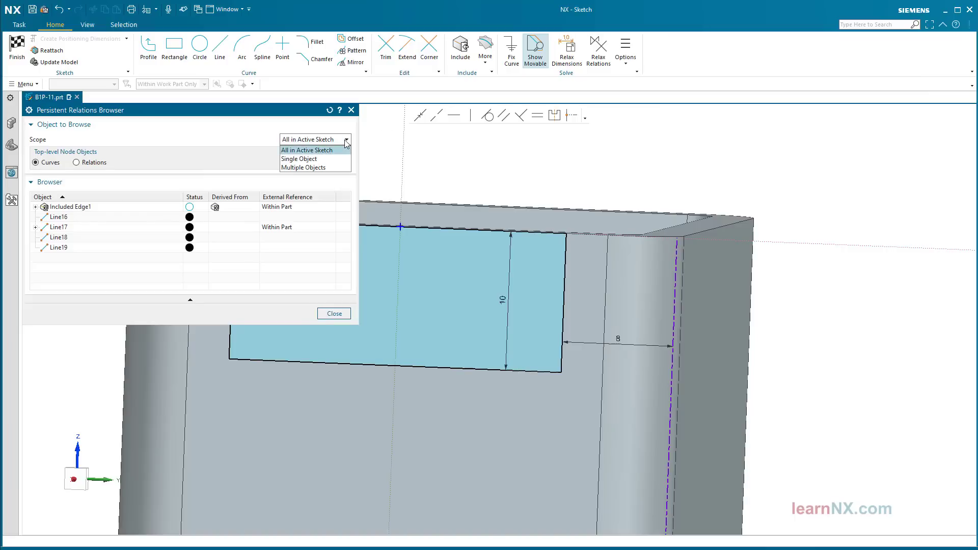
click(346, 140)
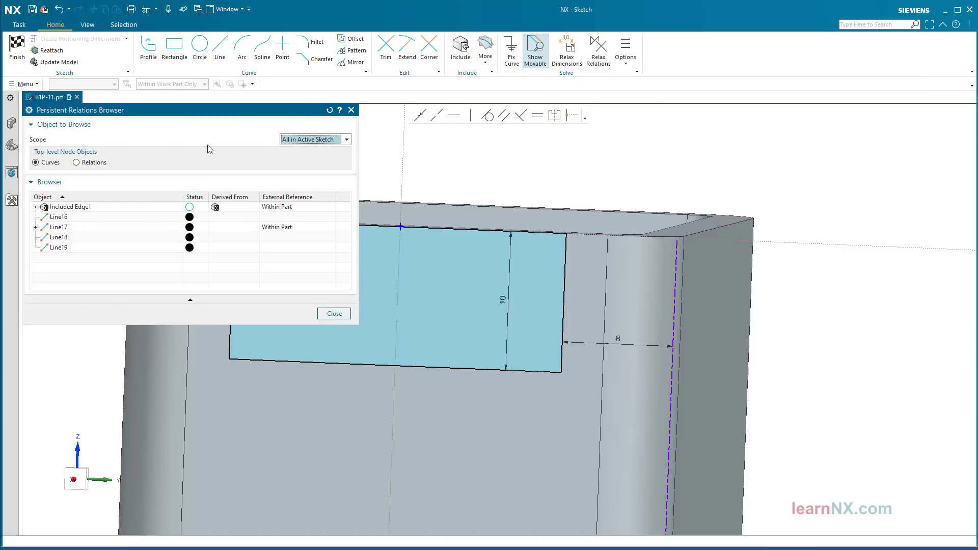
click(91, 163)
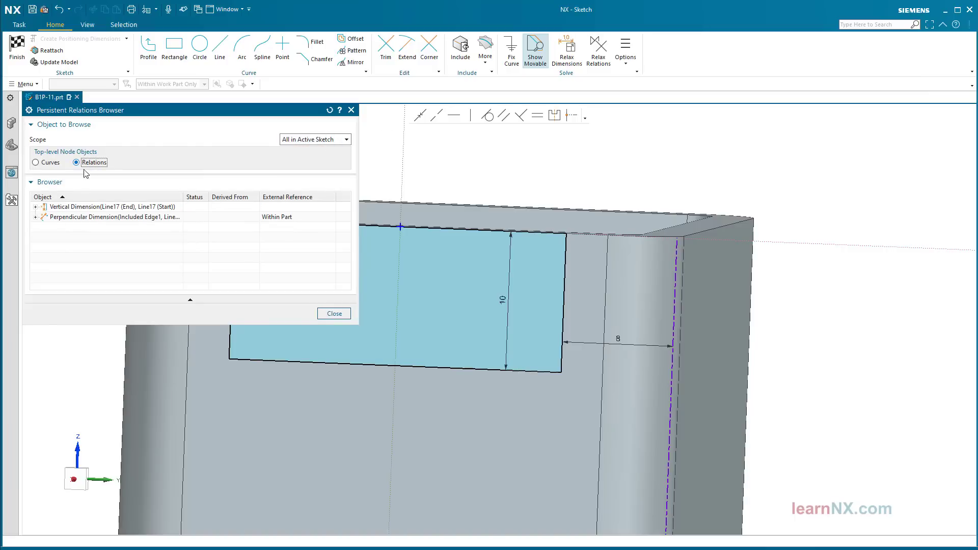
click(35, 206)
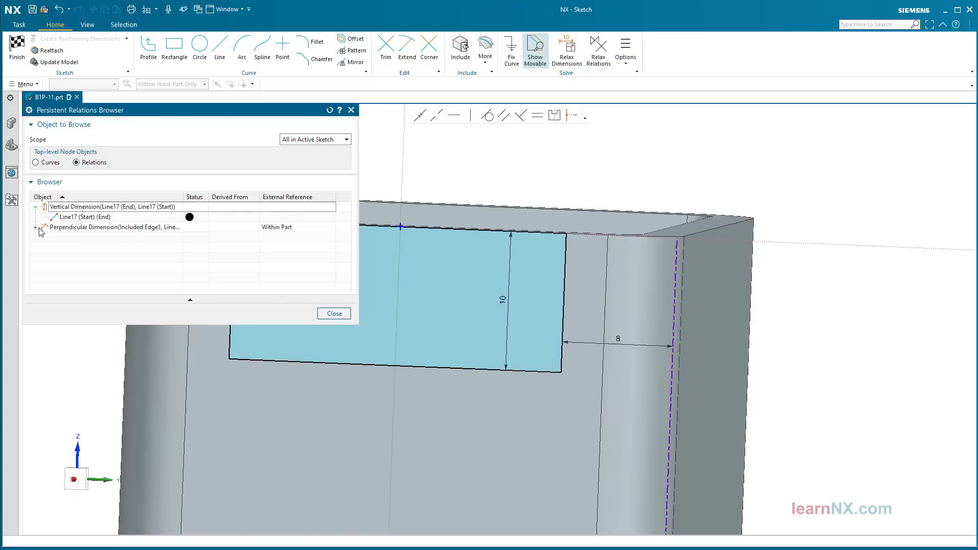
click(35, 228)
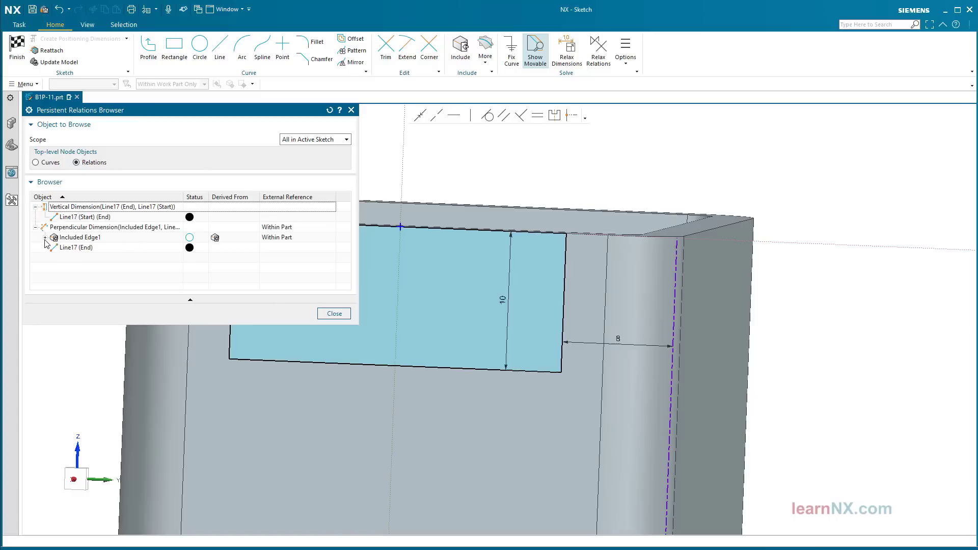
click(45, 238)
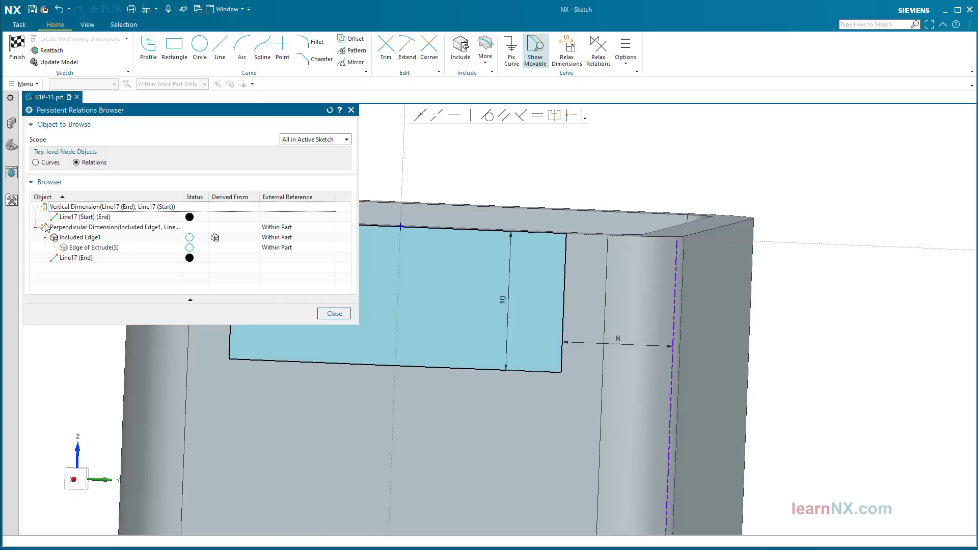
click(50, 162)
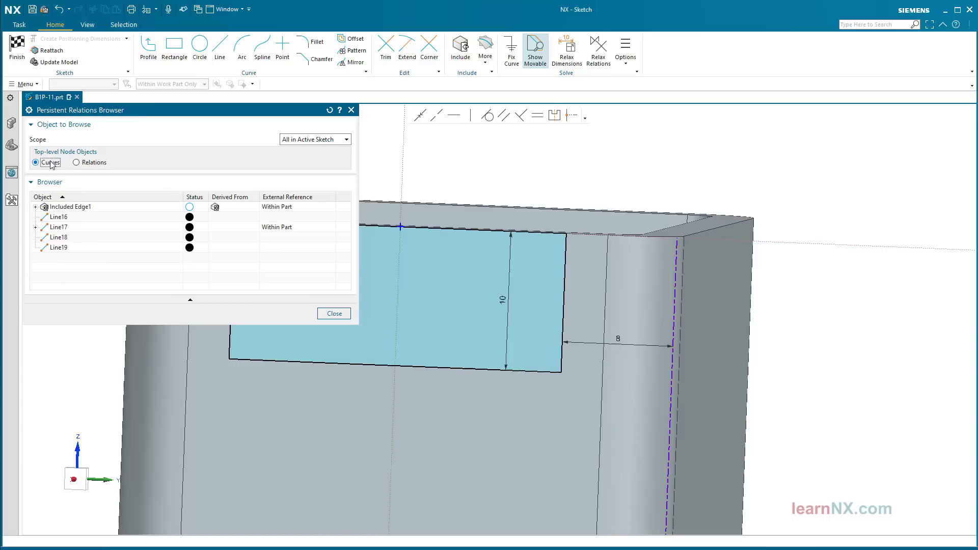
click(334, 313)
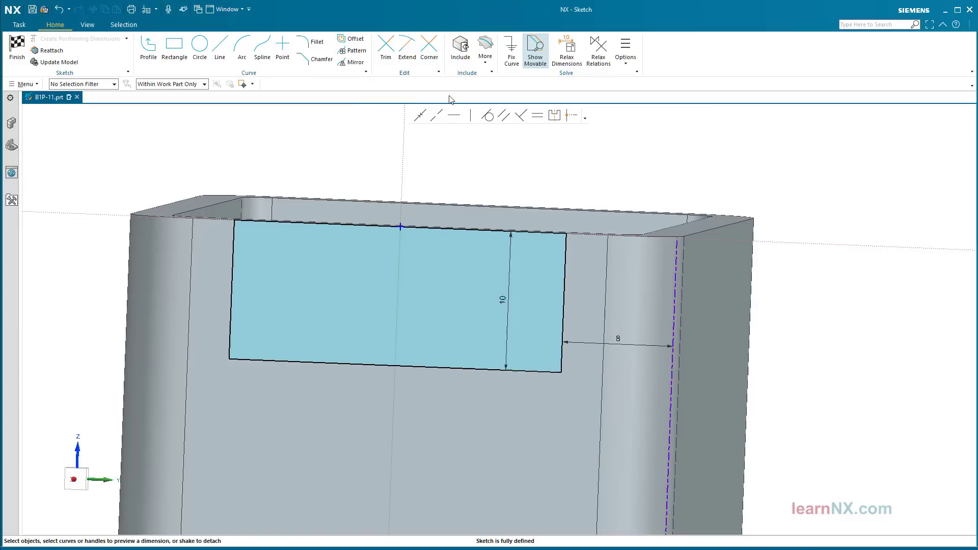
Include a second vertical edge of the box's side into the sketch as a reference curve.
click(462, 57)
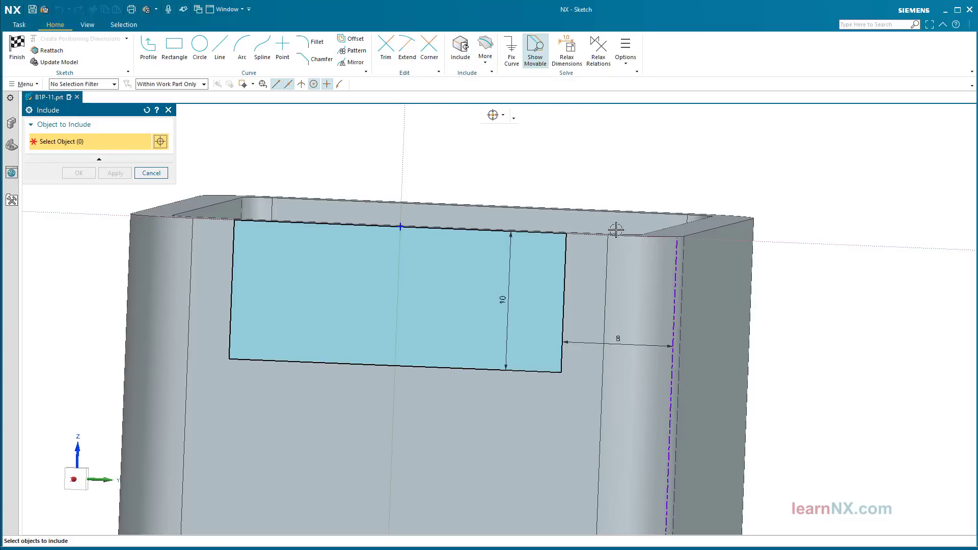
click(607, 258)
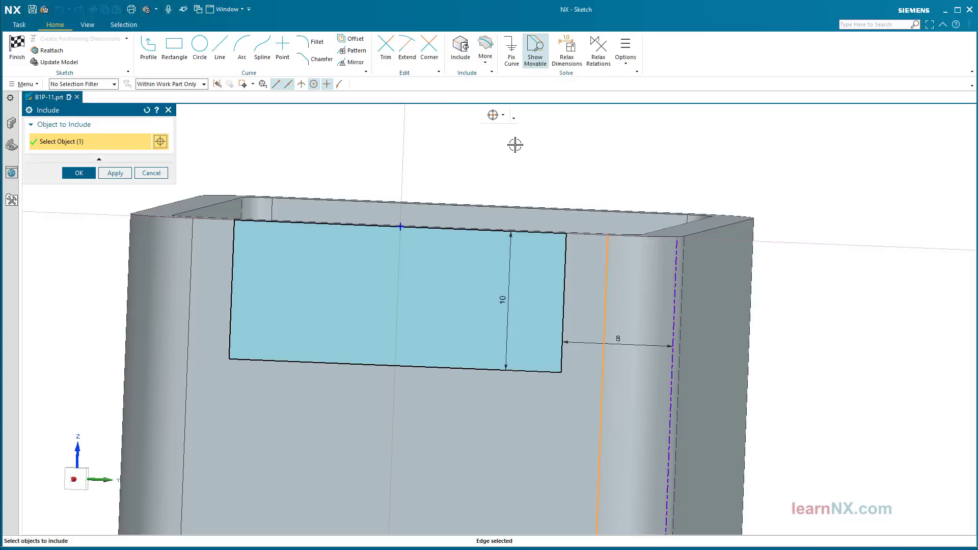
click(81, 172)
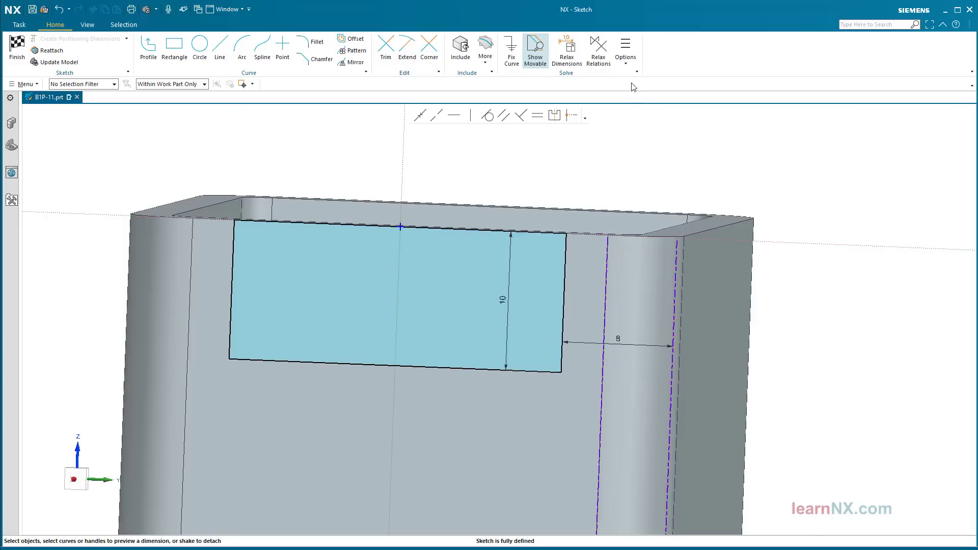
click(627, 63)
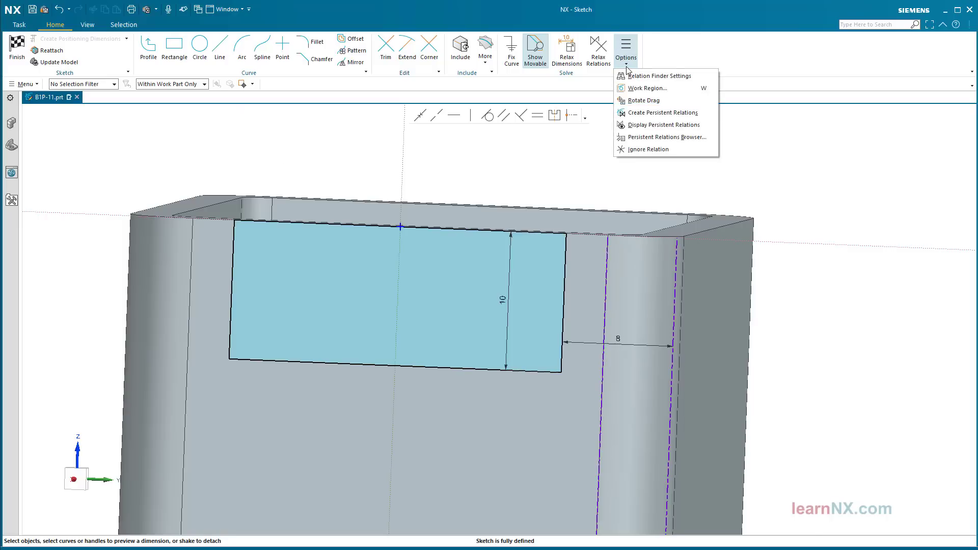
Delete Included Edge2 in the Persistent Relations Browser, keeping Included Edge1, and fit the view.
click(657, 141)
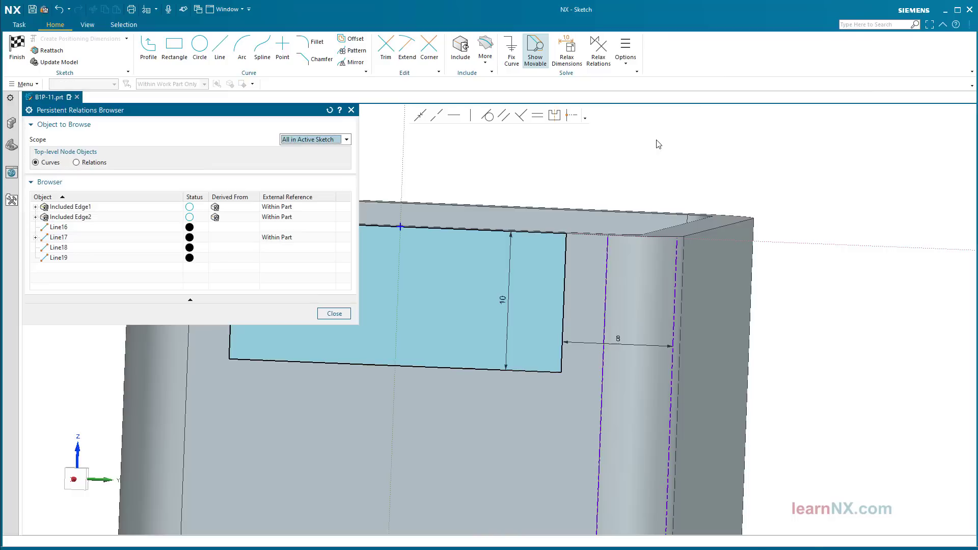
click(80, 208)
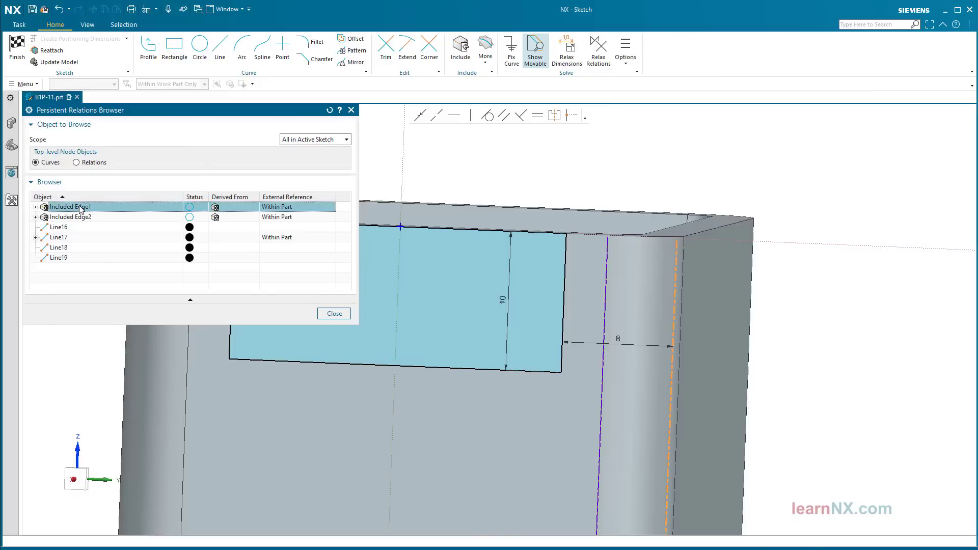
click(75, 218)
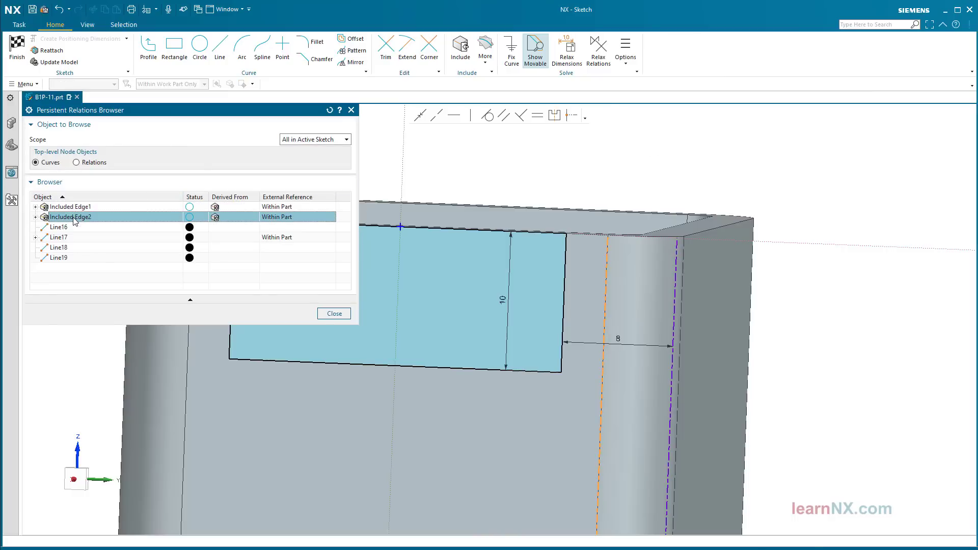
right_click(74, 219)
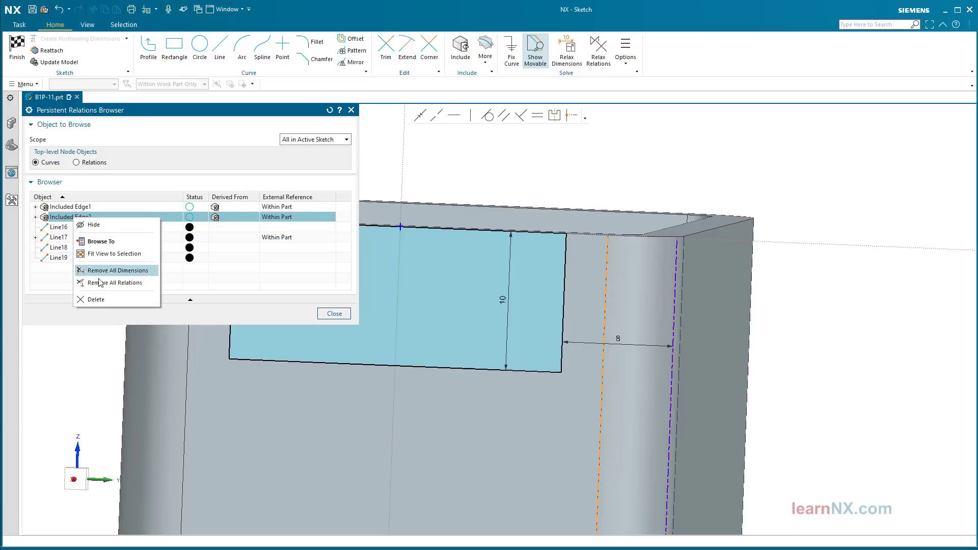
click(96, 299)
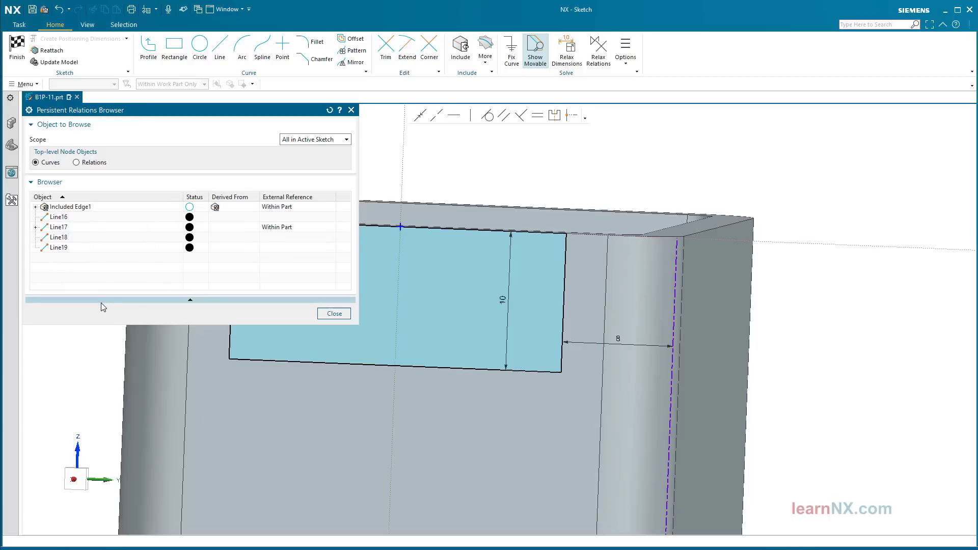
click(335, 313)
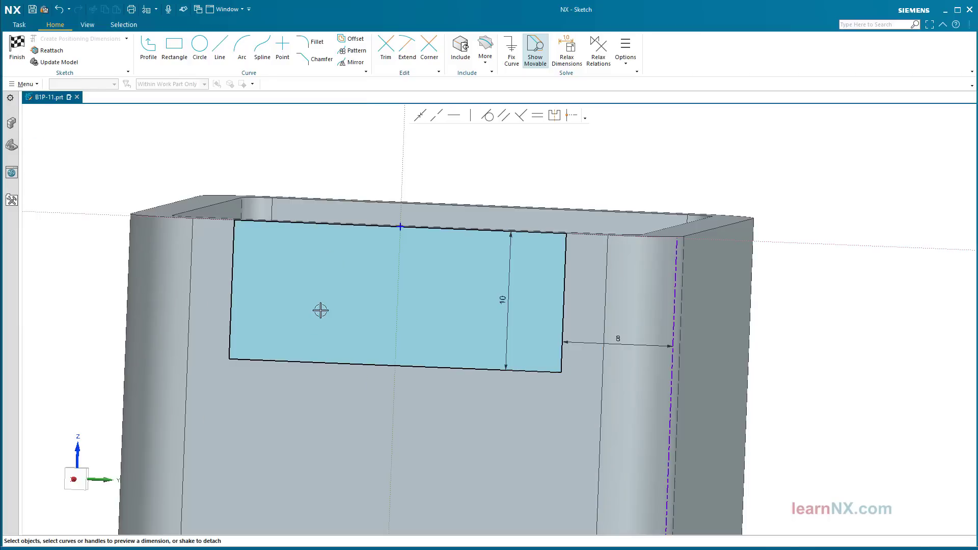
key(ctrl+f)
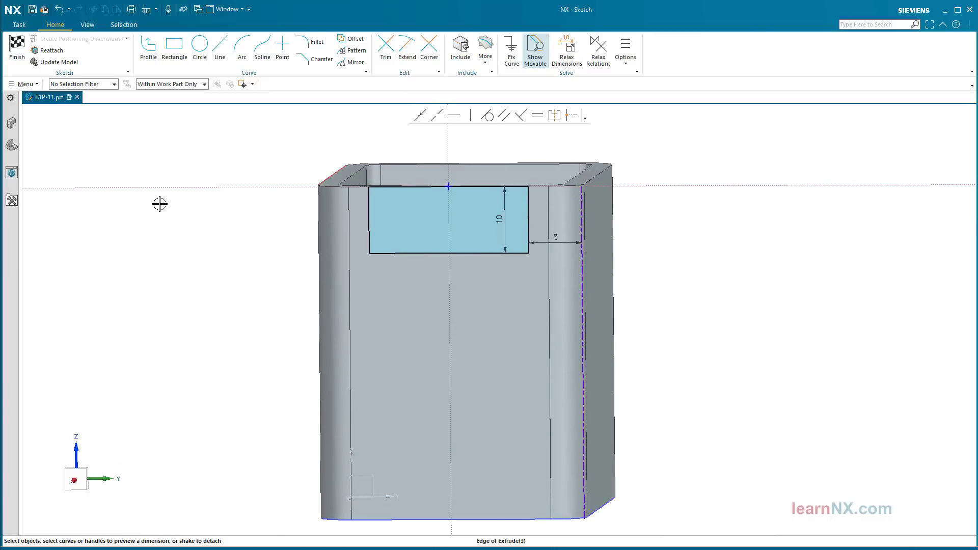
Reattach the notch sketch to the front face, aligned to its top edge with origin at its midpoint.
click(64, 53)
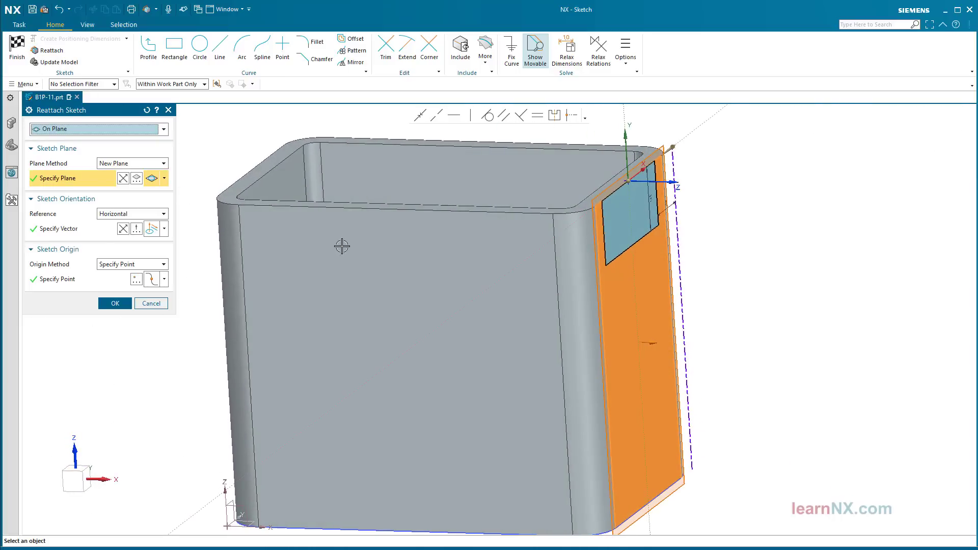
click(343, 247)
click(83, 235)
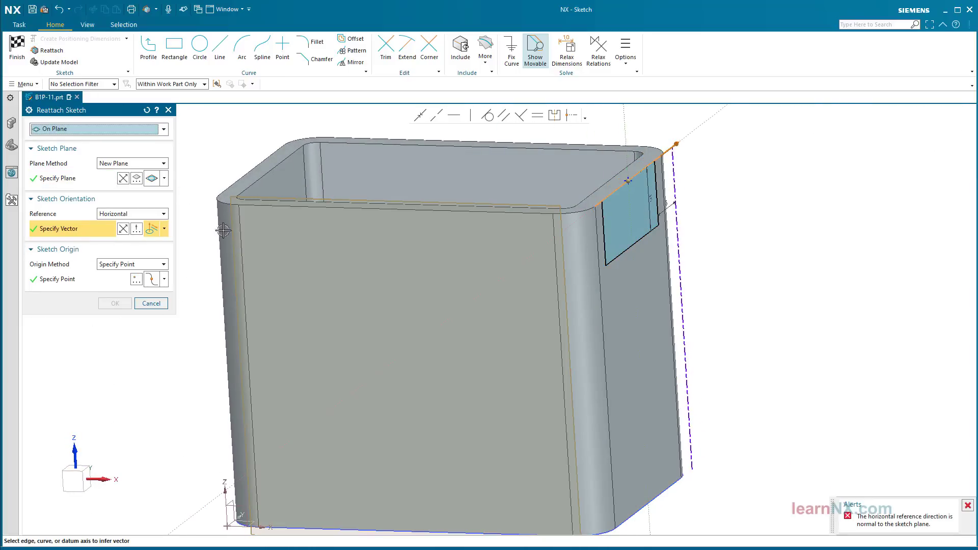
click(428, 211)
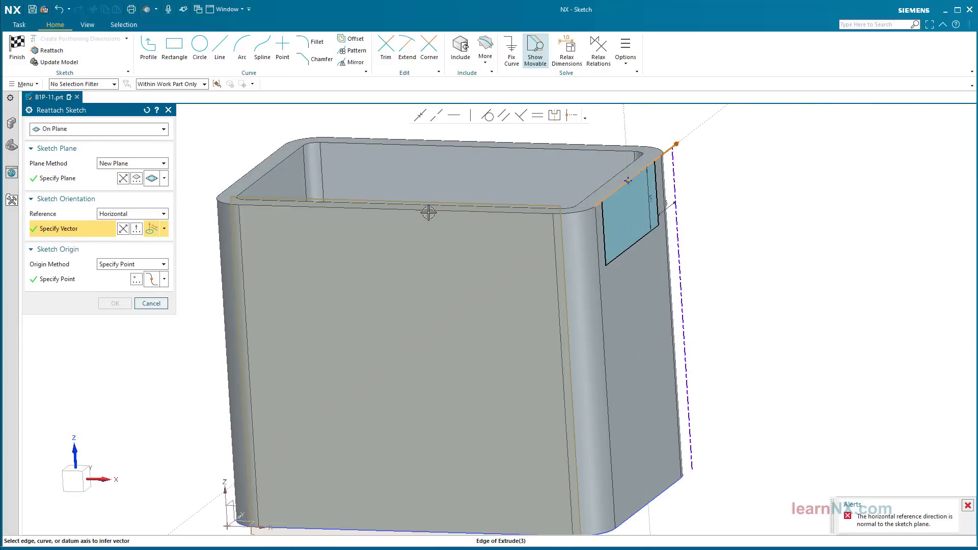
click(164, 279)
click(153, 297)
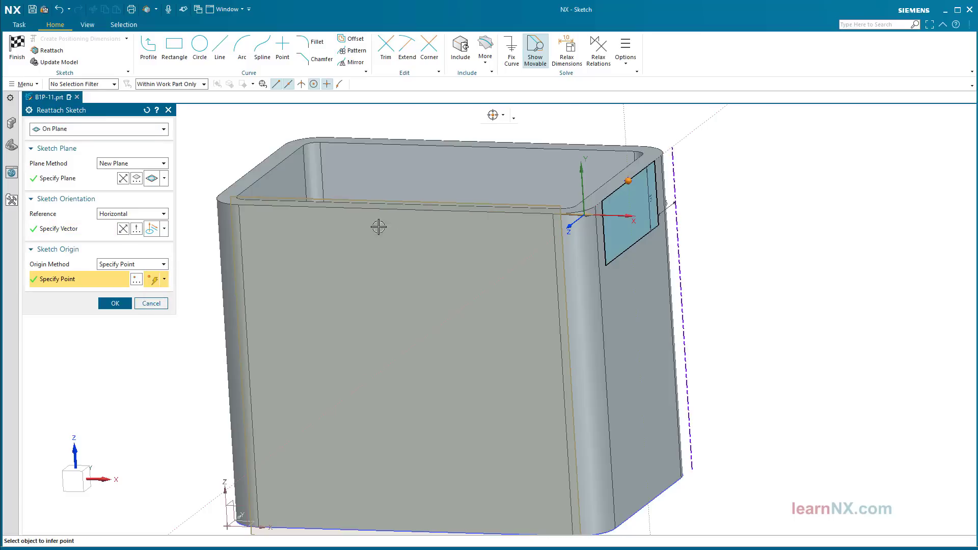
click(391, 211)
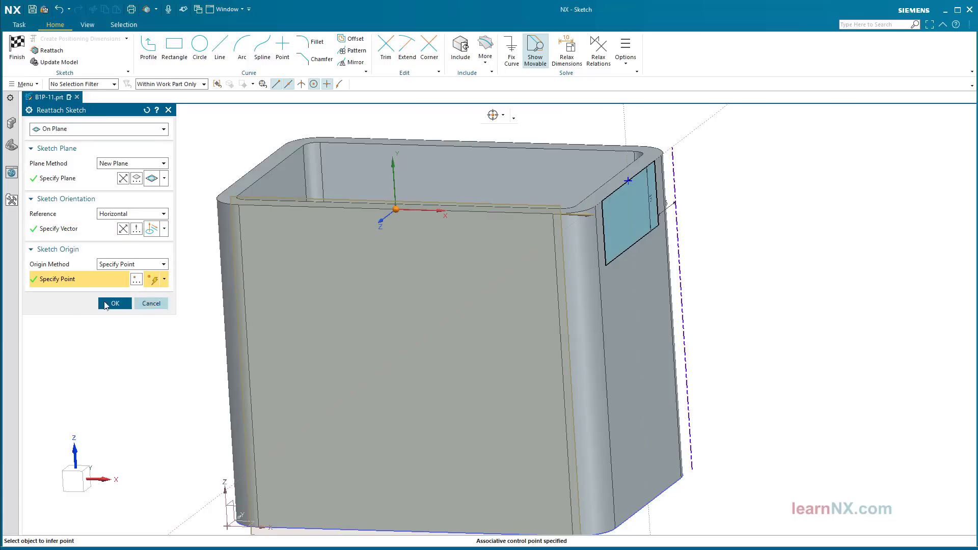
click(108, 304)
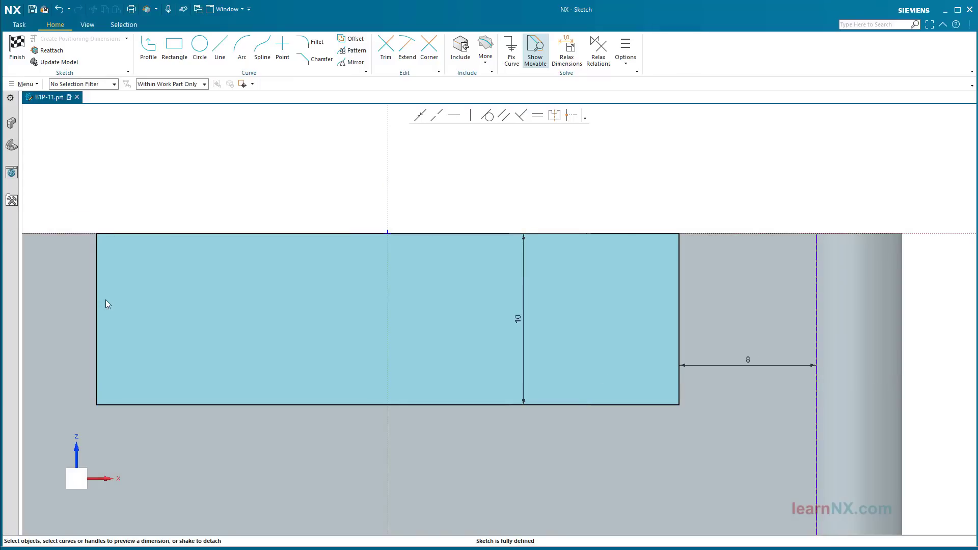
scroll(108, 304, down, 8)
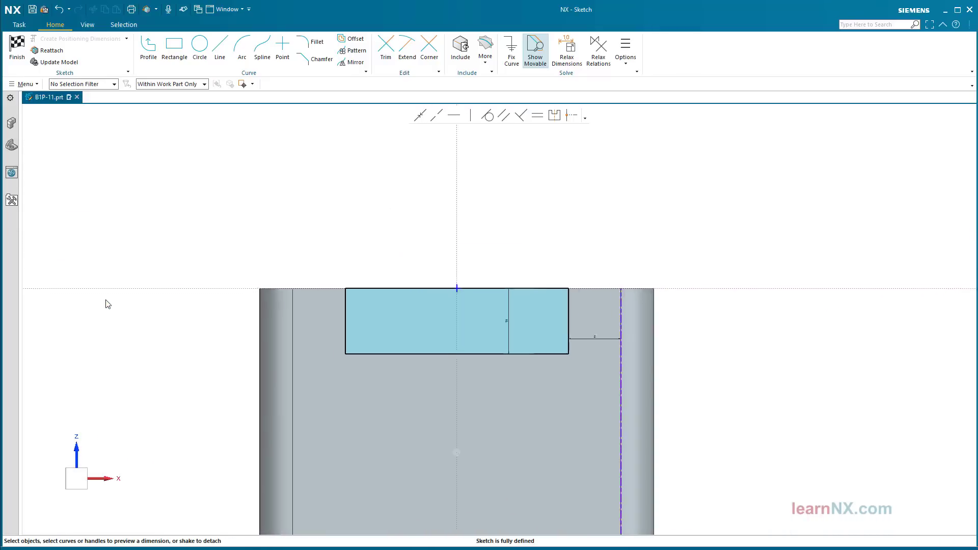
key(End)
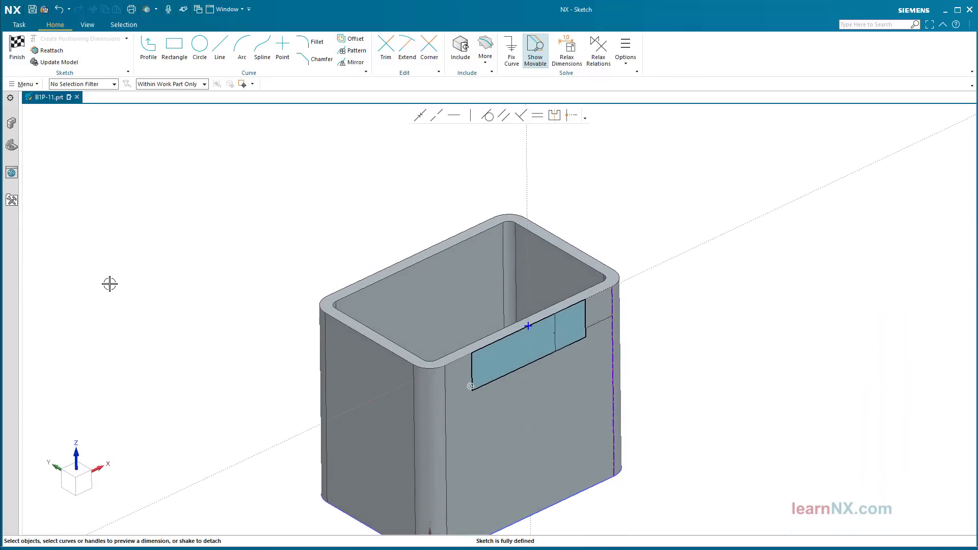
Reattach the notch sketch along a box edge with origin at the top-edge midpoint, then restore the 3D view.
click(51, 51)
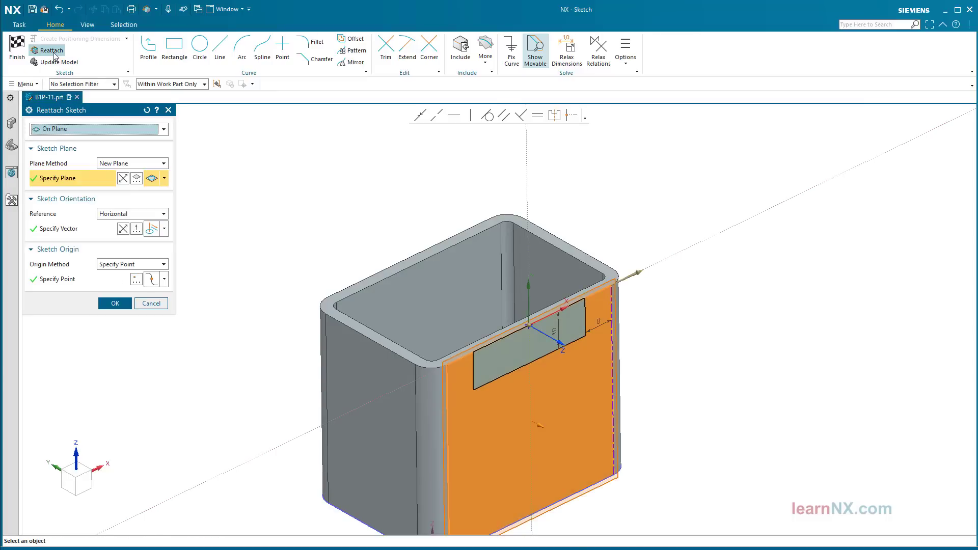
click(367, 370)
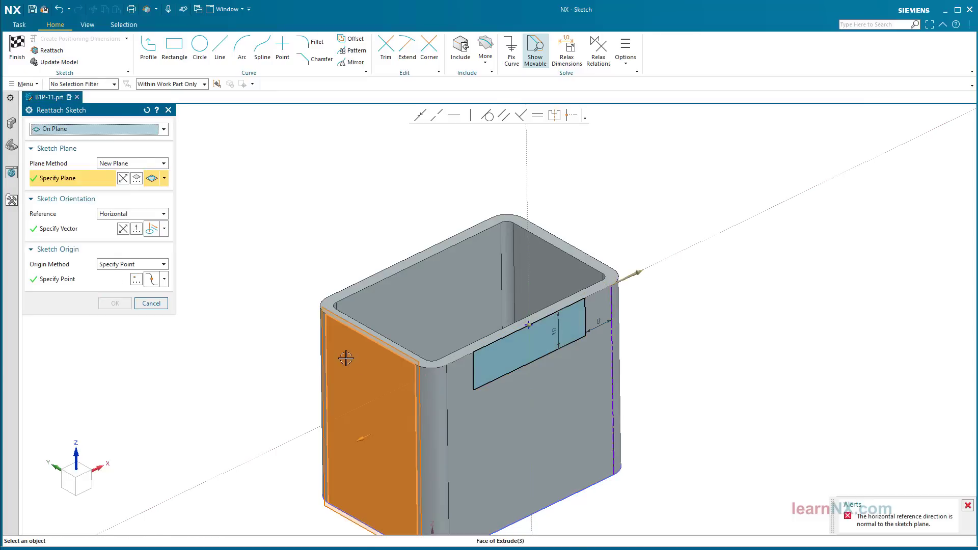
click(79, 234)
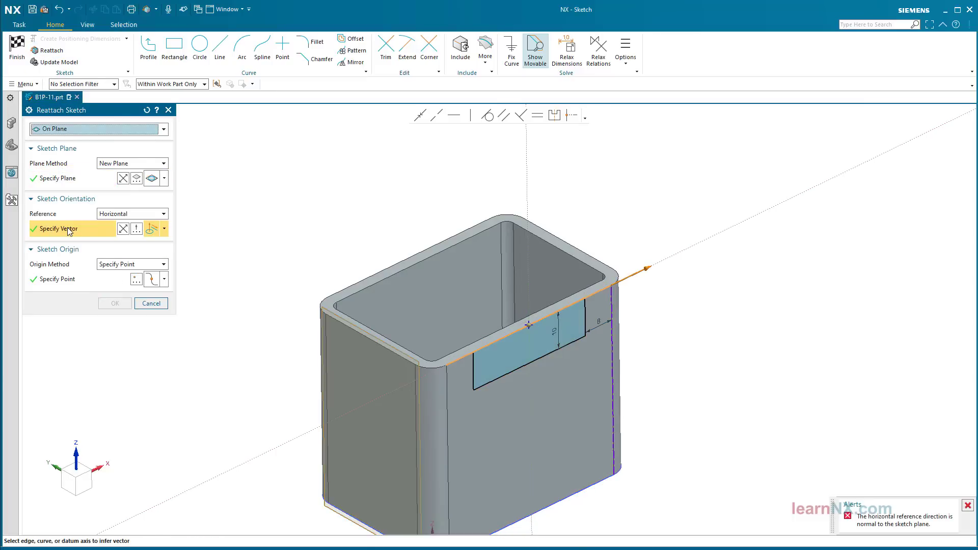
click(405, 360)
click(96, 279)
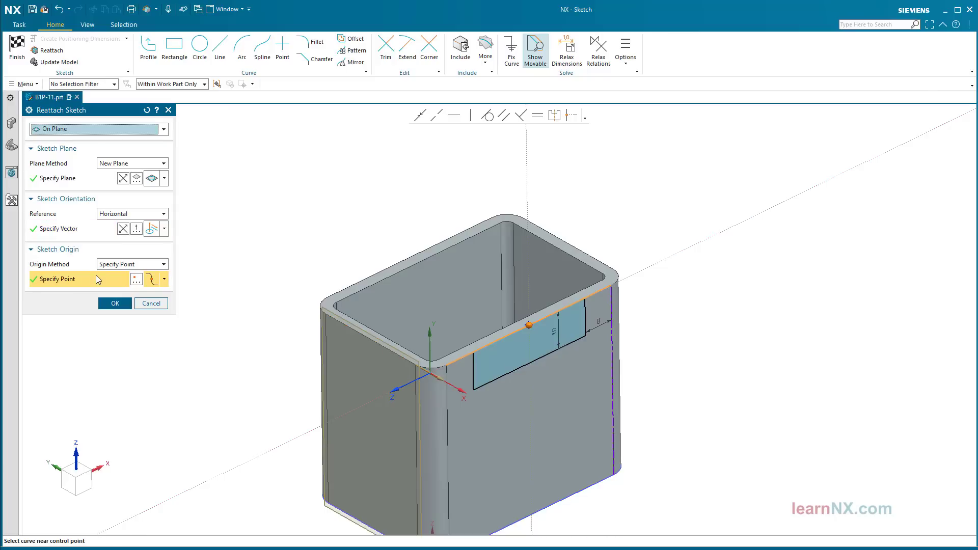
click(164, 279)
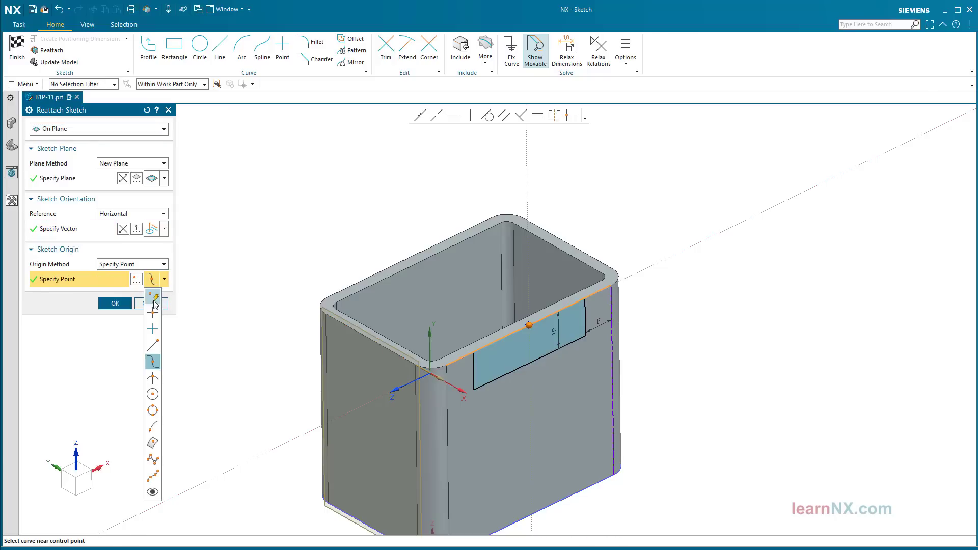
click(153, 279)
scroll(373, 366, up, 2)
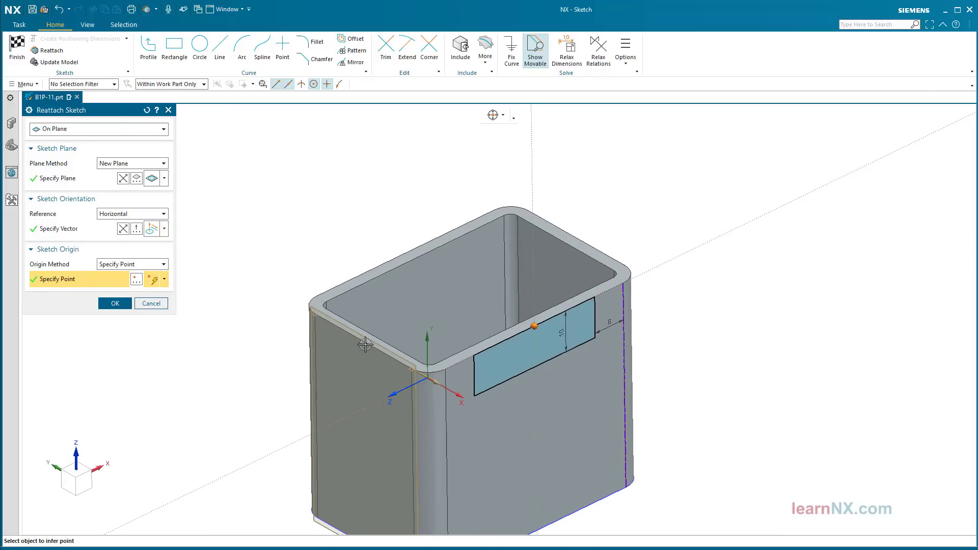
click(364, 342)
click(115, 303)
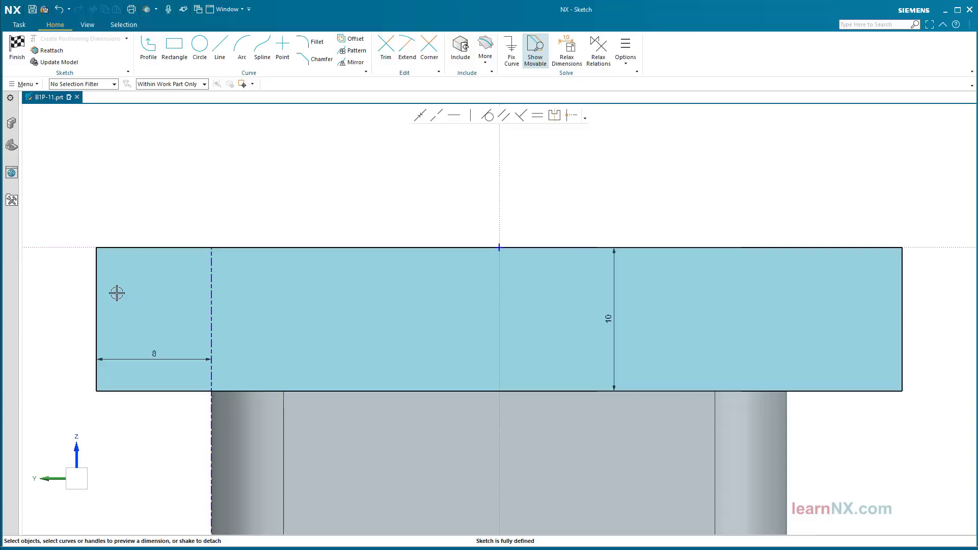
click(59, 9)
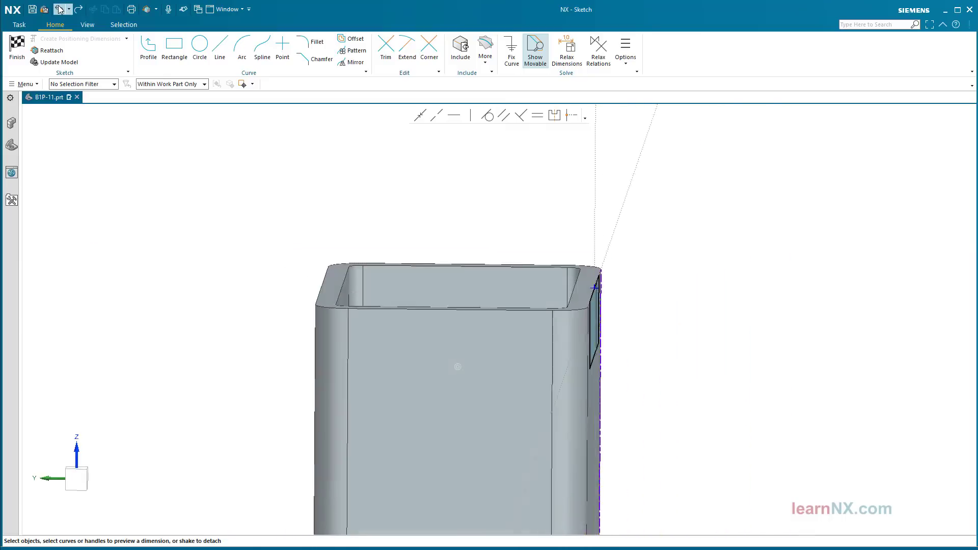
click(60, 9)
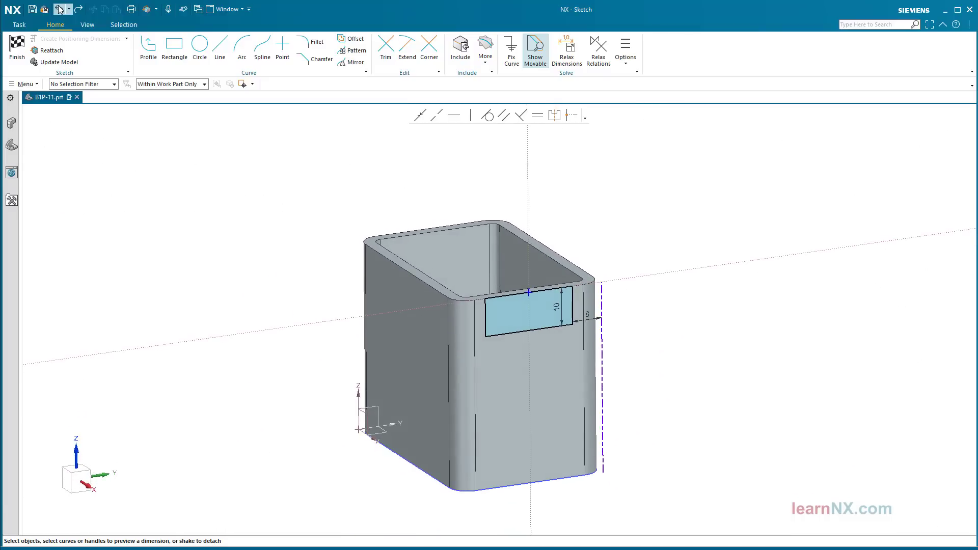
Finish the notch sketch so Sketch (4) appears after Extrude (3) in the history.
click(17, 52)
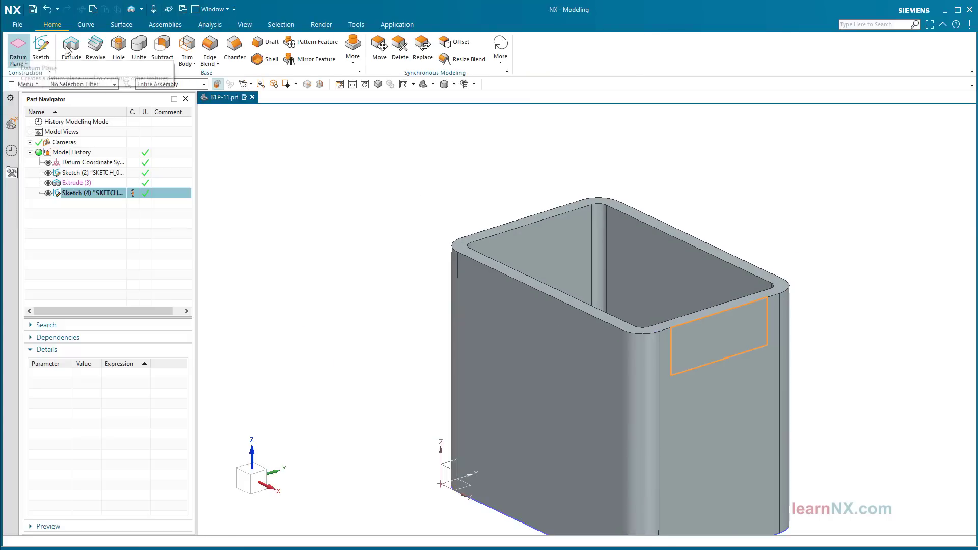
Extrude the notch sketch reversed and Through All, subtracting it from the box as Extrude (5).
click(72, 50)
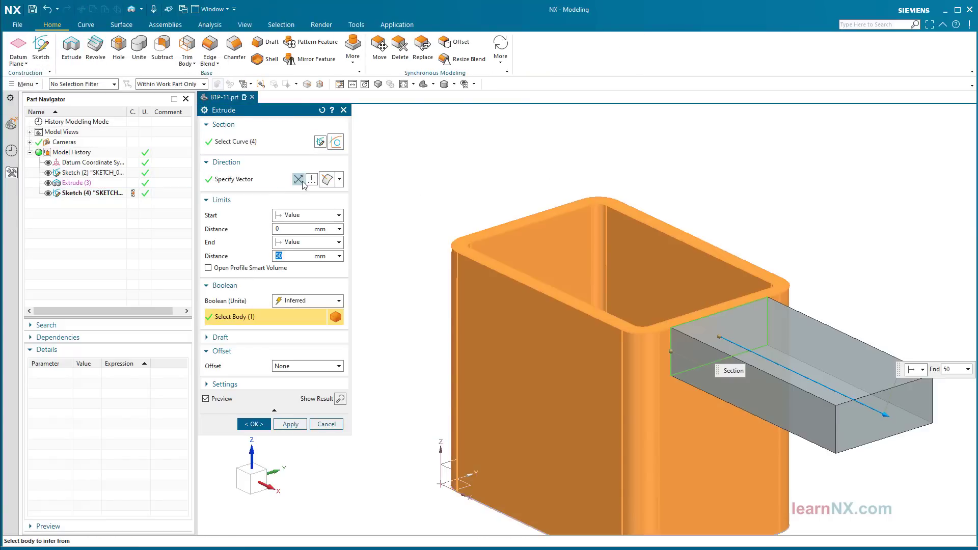
click(298, 179)
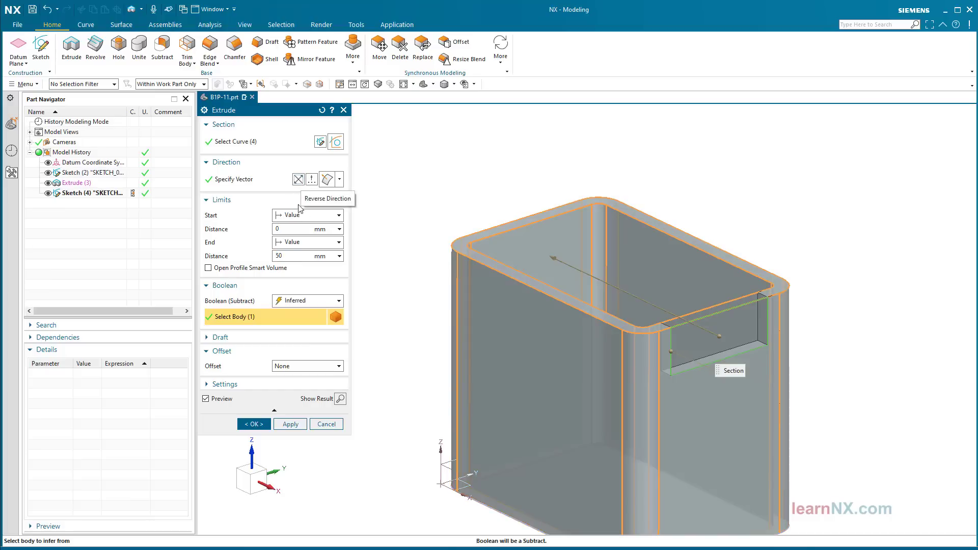
click(321, 244)
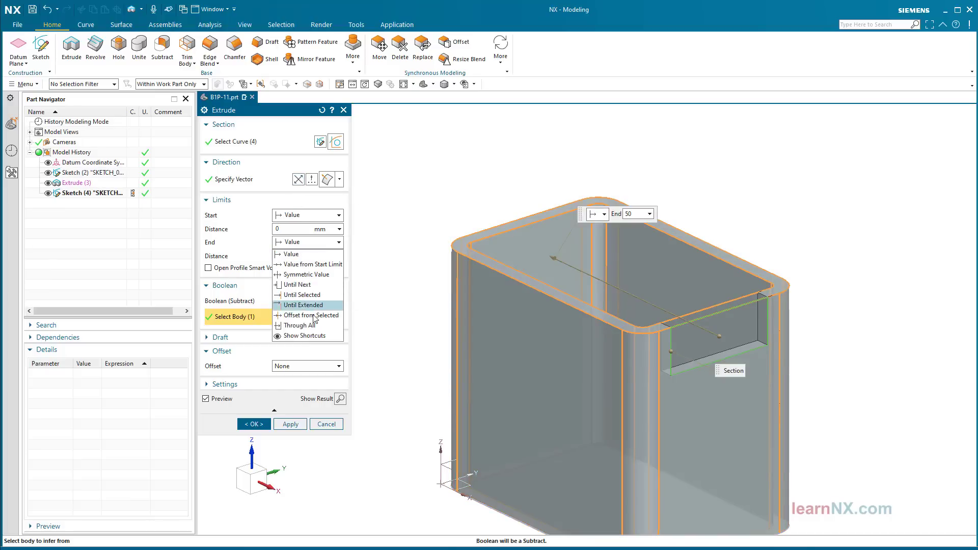
click(311, 326)
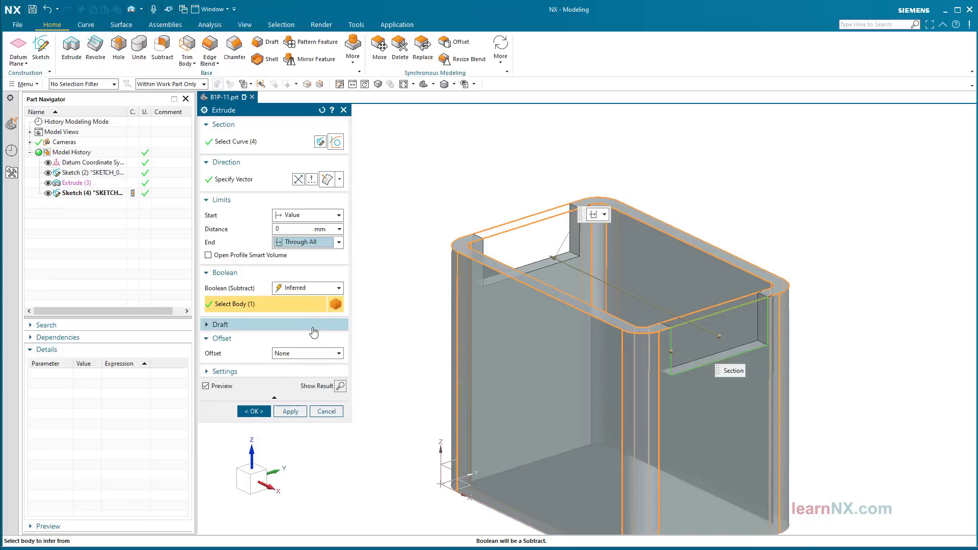
click(251, 413)
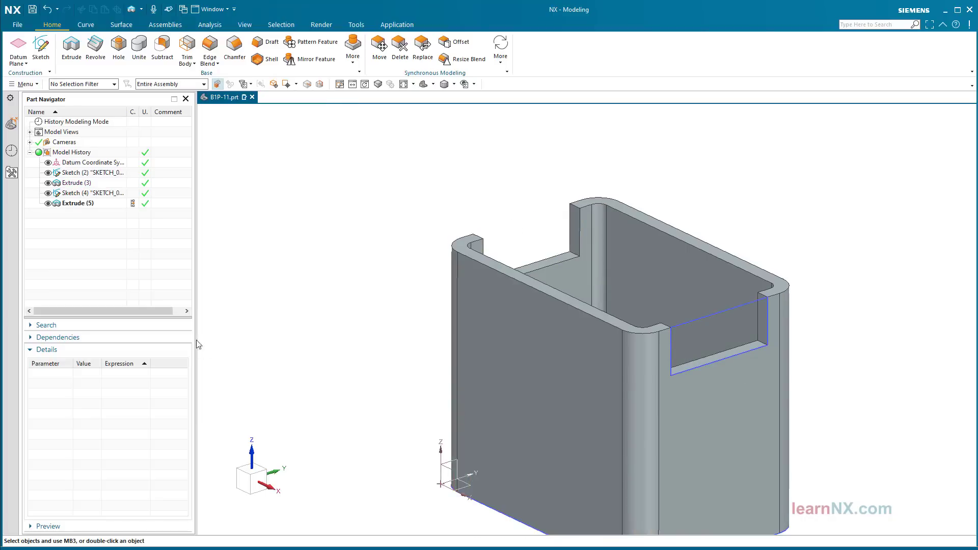
Copy Sketch (4) and Extrude (5) from the Part Navigator and paste them as new features.
click(86, 197)
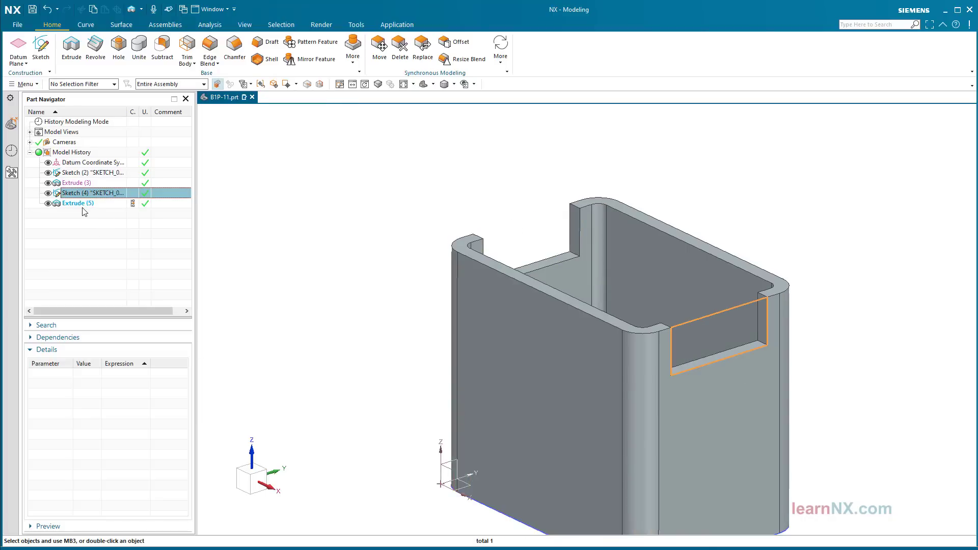
ctrl+click(83, 205)
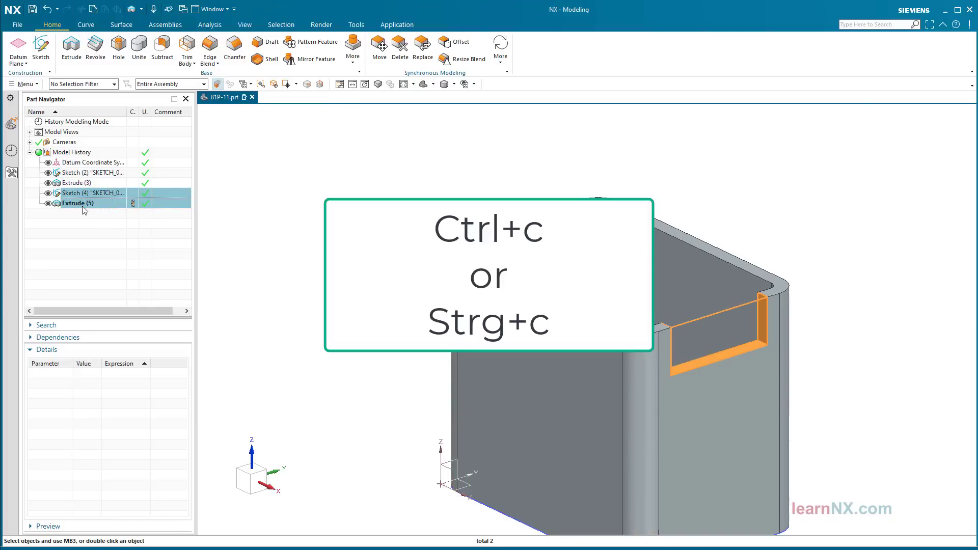
key(ctrl+c)
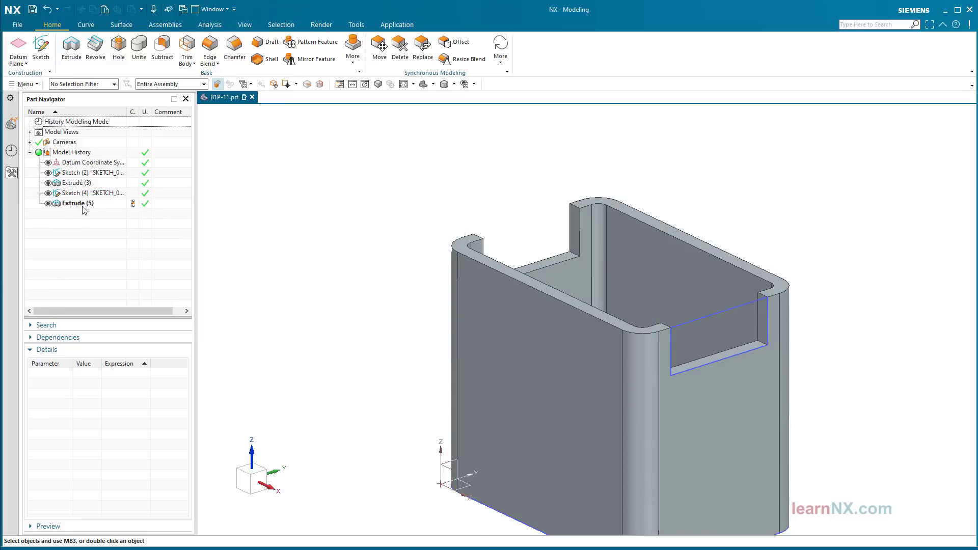
key(ctrl+v)
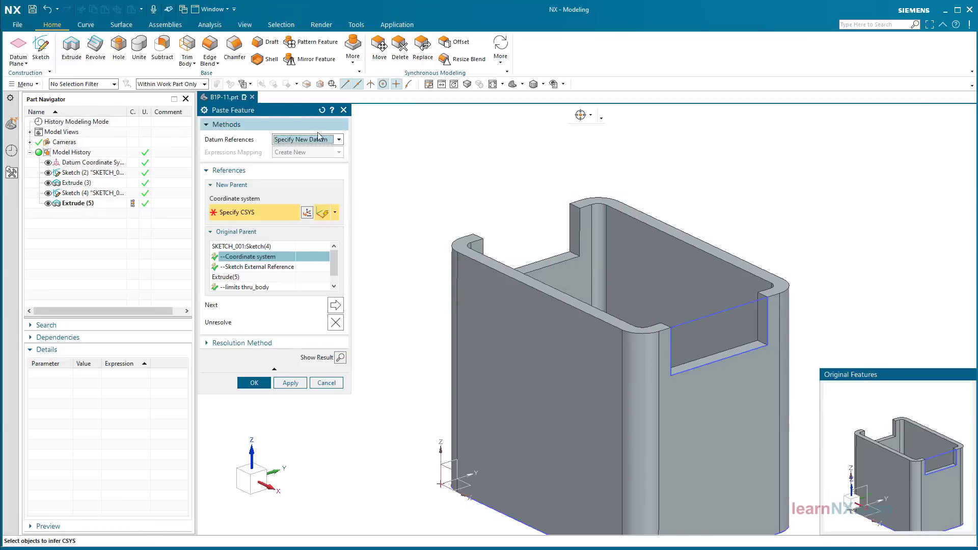
Keep Datum References at Specify New Datum and bring up the CSYS dialog for Specify CSYS.
click(339, 139)
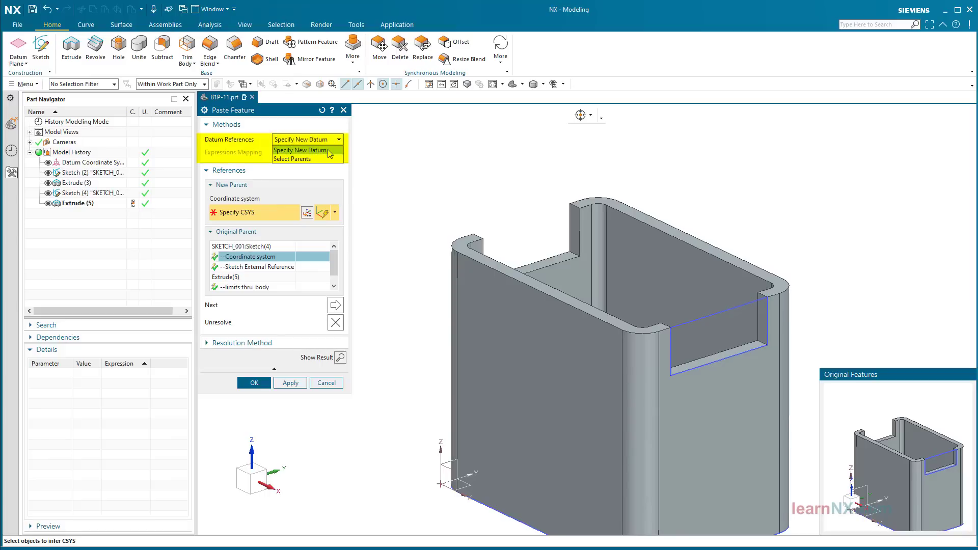
click(329, 151)
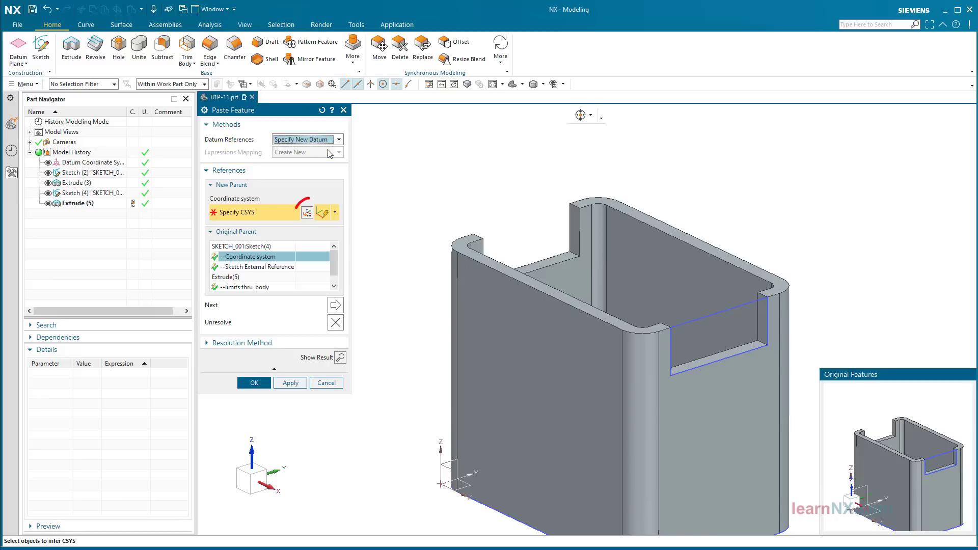
click(308, 212)
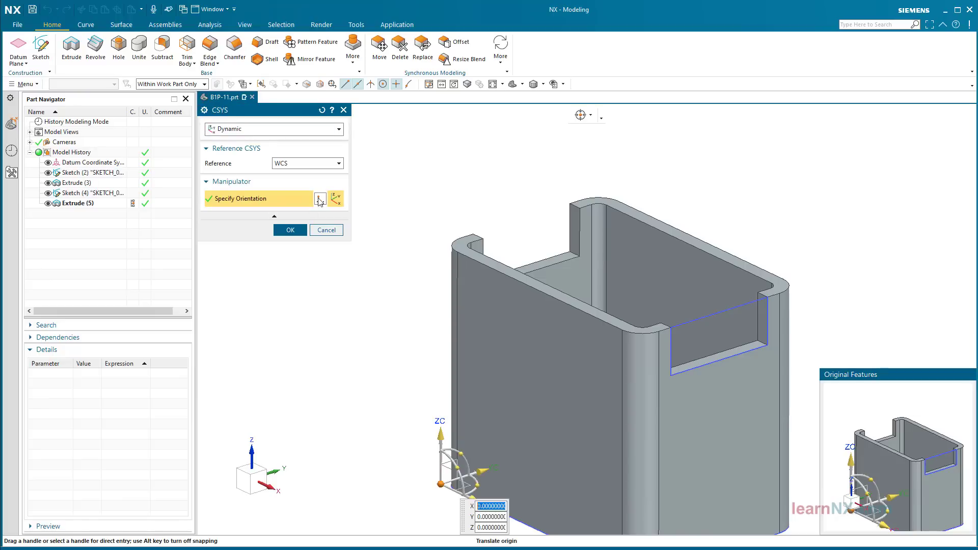
Define a Plane, X-axis, Point CSYS from the front face, its top edge, and an origin on that edge.
click(339, 130)
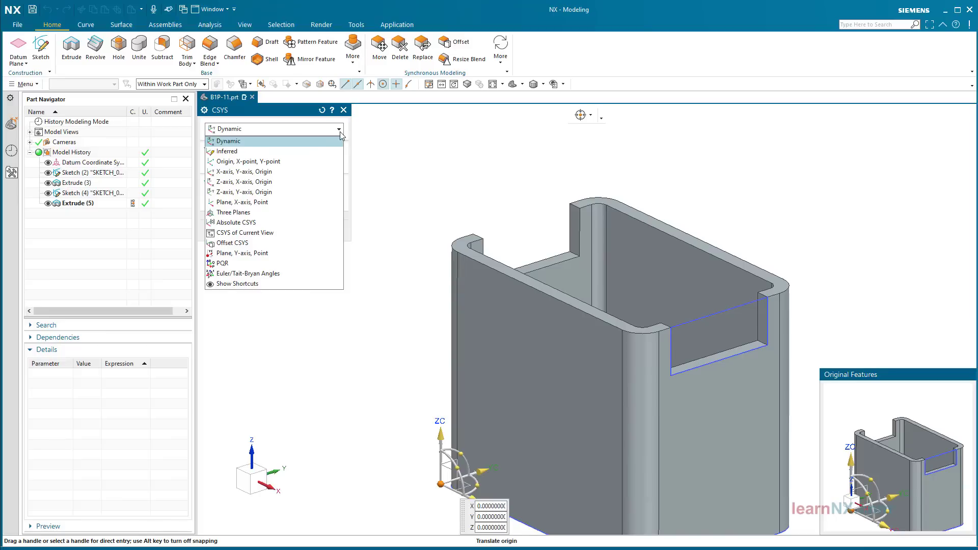
click(311, 203)
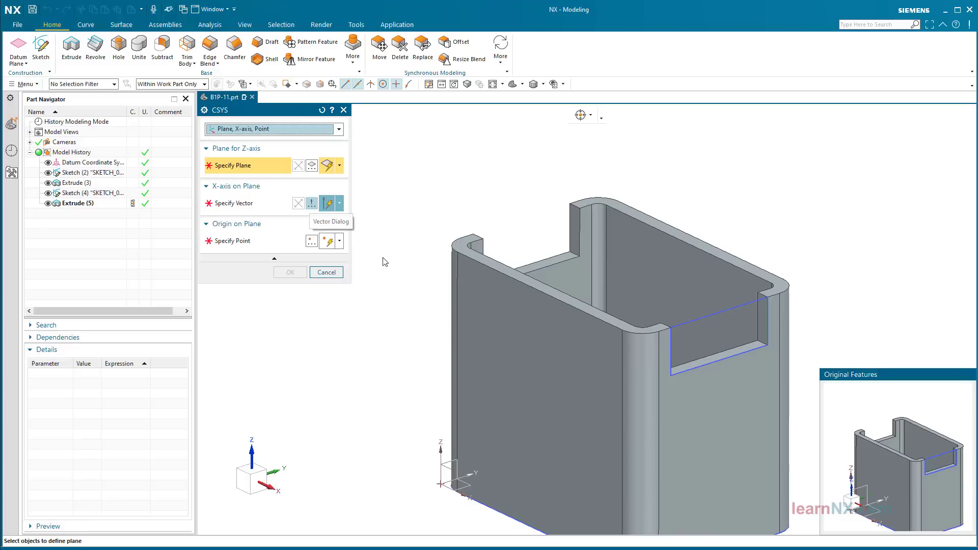
click(535, 342)
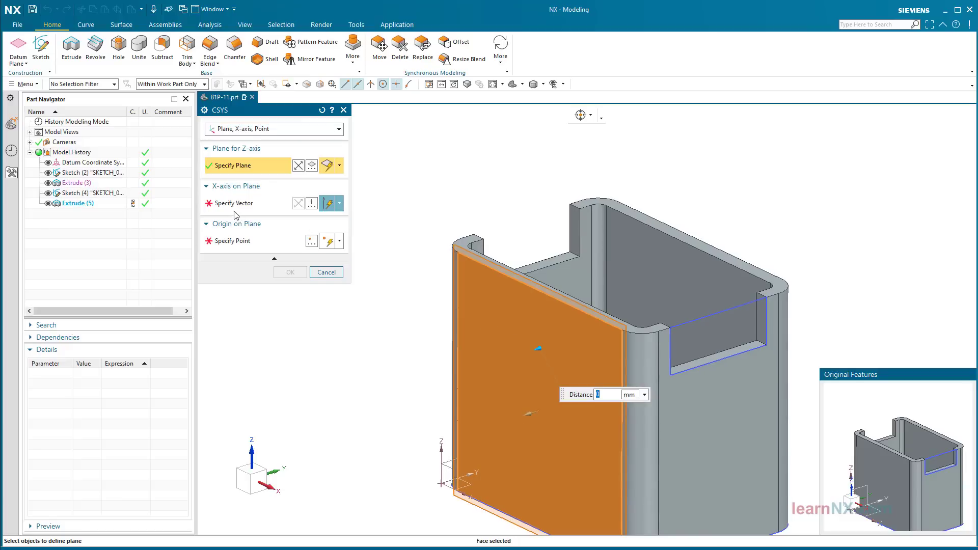
middle_click(540, 316)
middle_drag(540, 316, 579, 311)
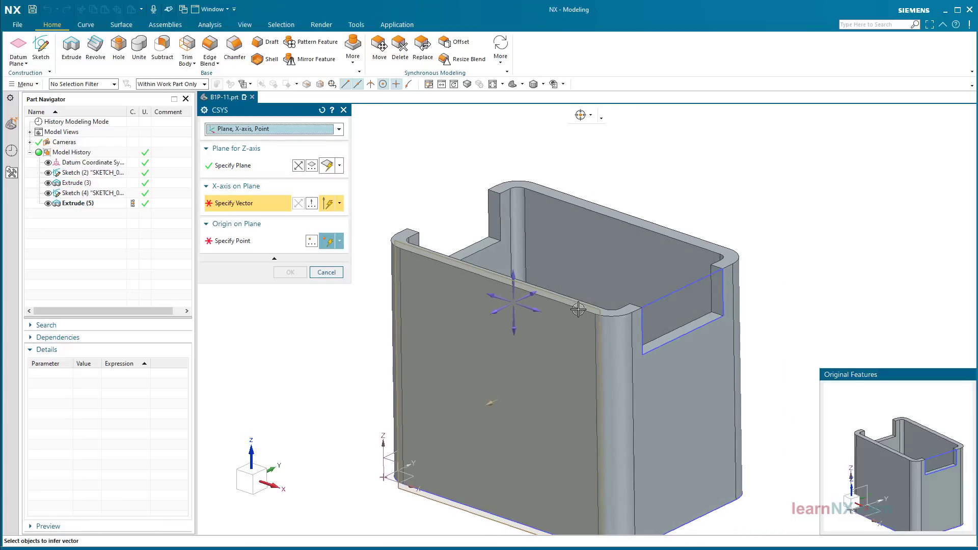
click(580, 311)
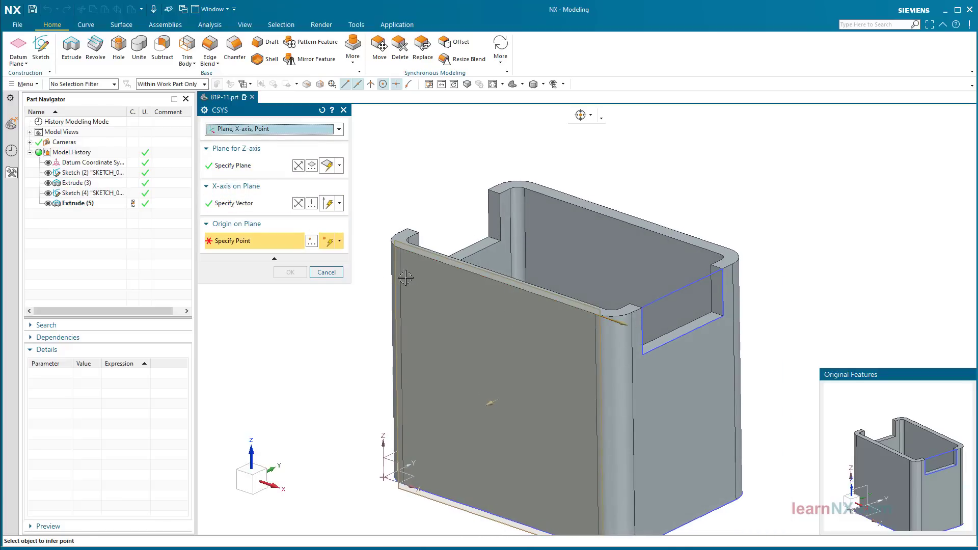
click(498, 281)
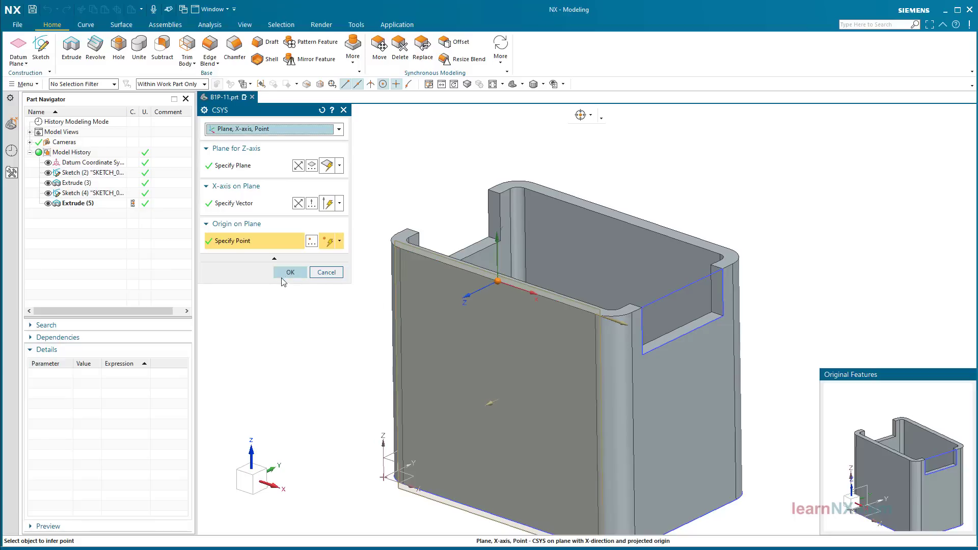
click(290, 273)
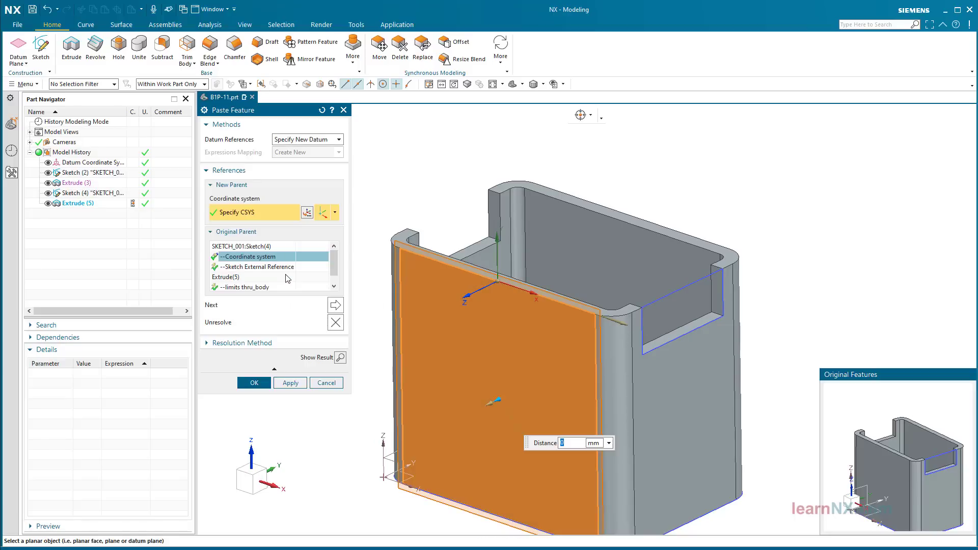
Map the sketch's external reference to the box's vertical edge and complete the paste.
click(254, 269)
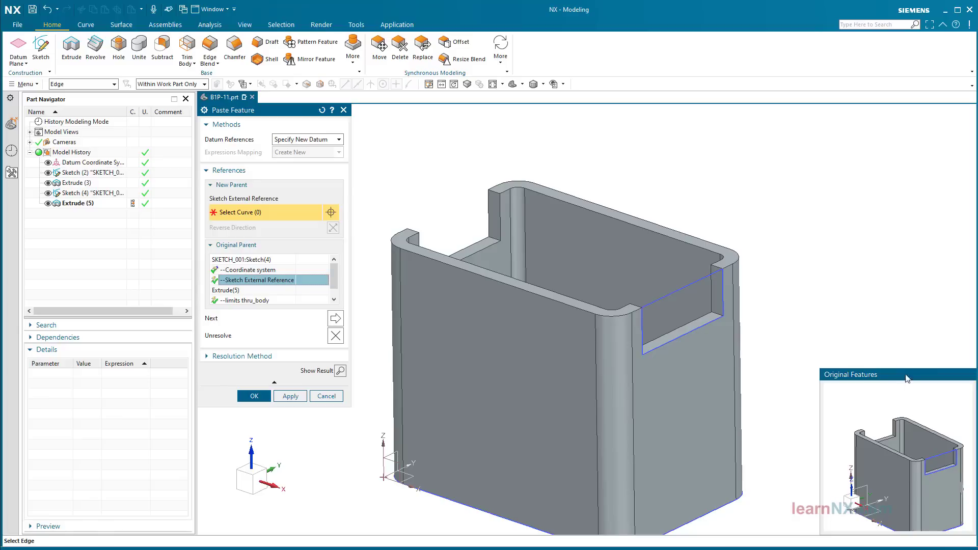
middle_drag(907, 478, 850, 399)
scroll(850, 400, up, 8)
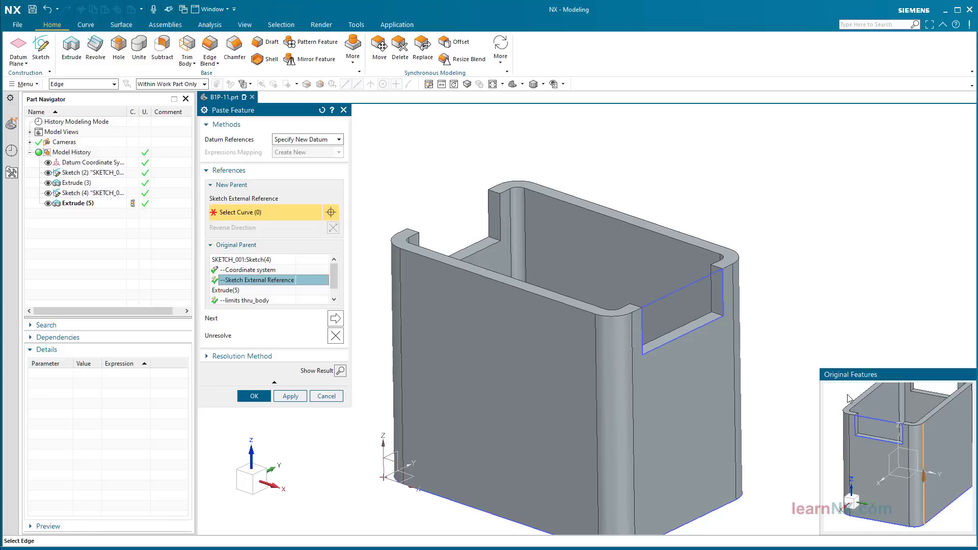
click(634, 363)
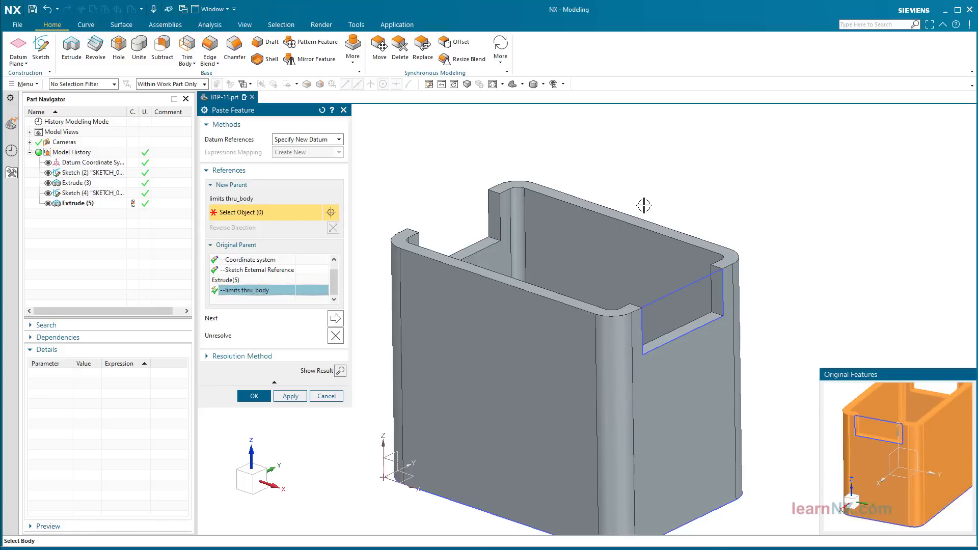
click(257, 397)
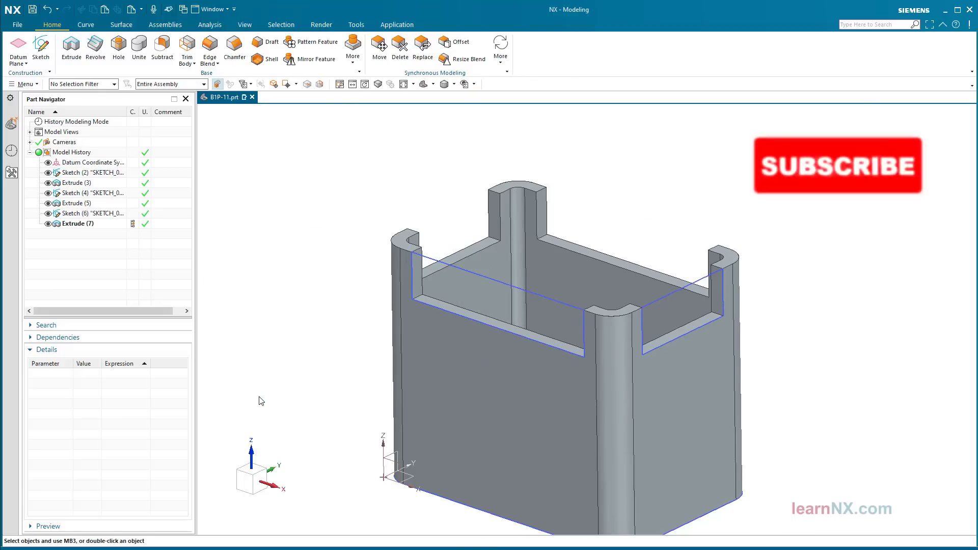
In Sketch (6), change the notch's side offset dimension from 8 to 15.
double_click(101, 213)
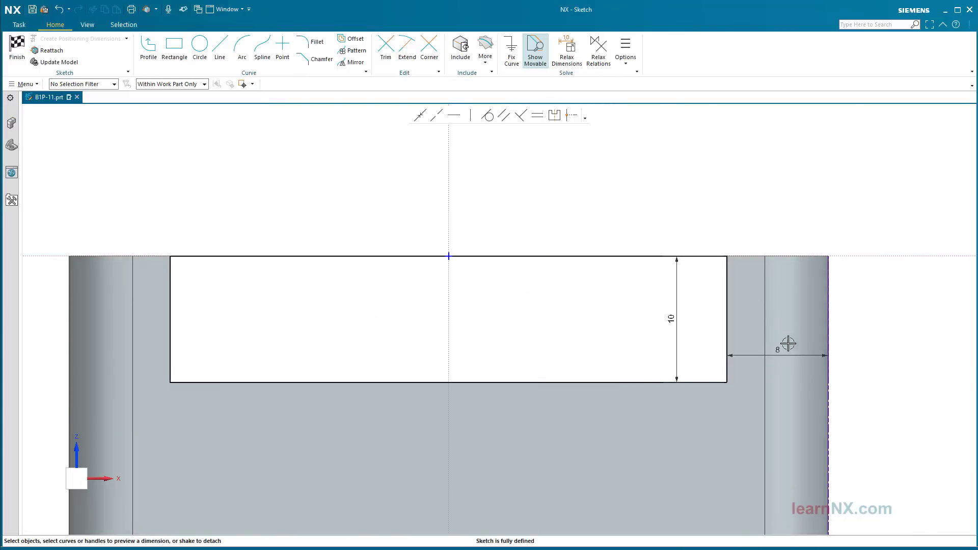
double_click(779, 348)
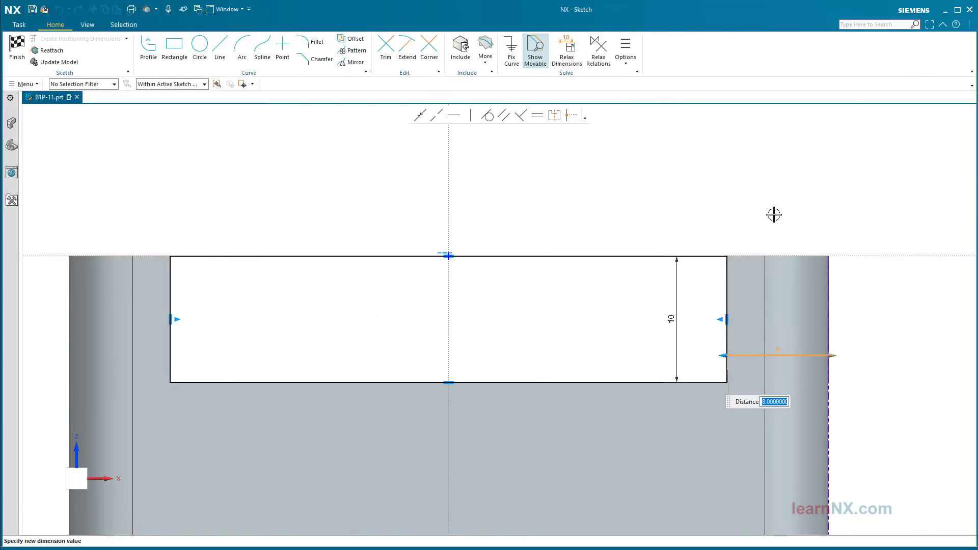
text(15)
key(Return)
click(27, 49)
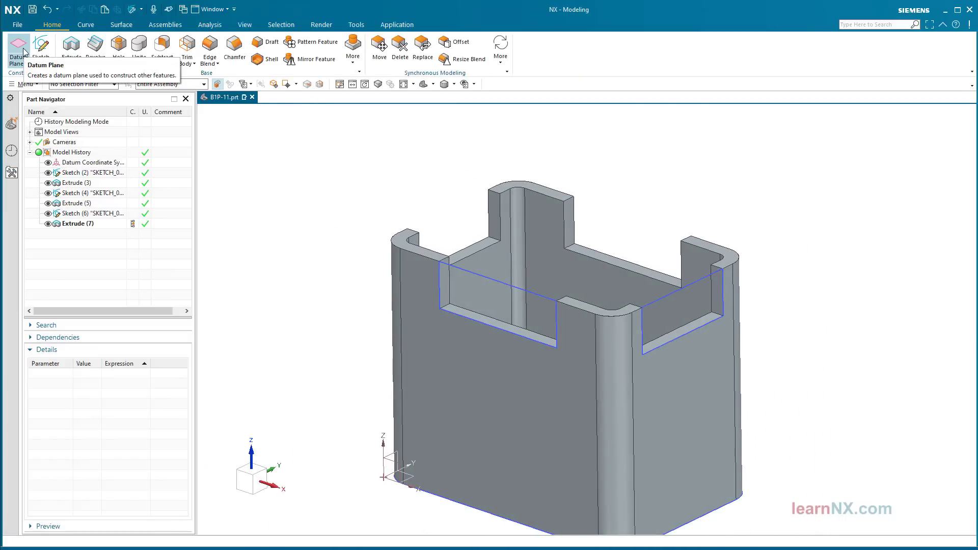
Undo twice to remove the offset edit and the pasted Sketch (6) and Extrude (7).
click(48, 10)
click(47, 11)
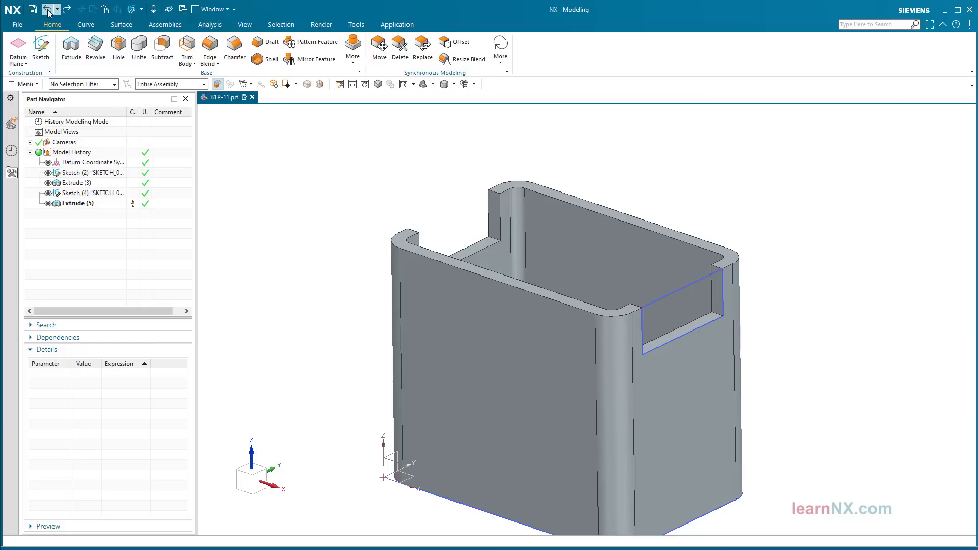
In Sketch (4), add expressions to the 10 height and 8 offset dimensions, showing p5 and p6.
double_click(87, 193)
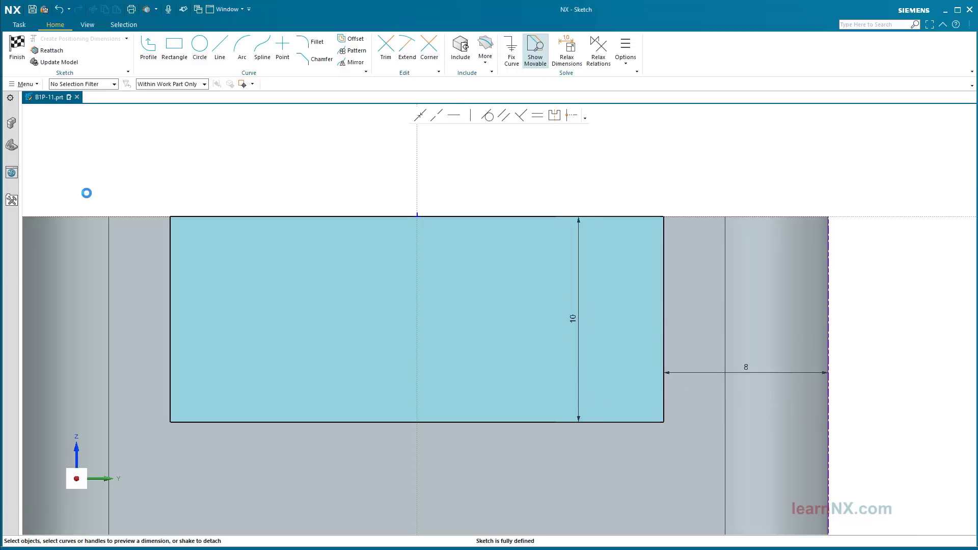
click(579, 322)
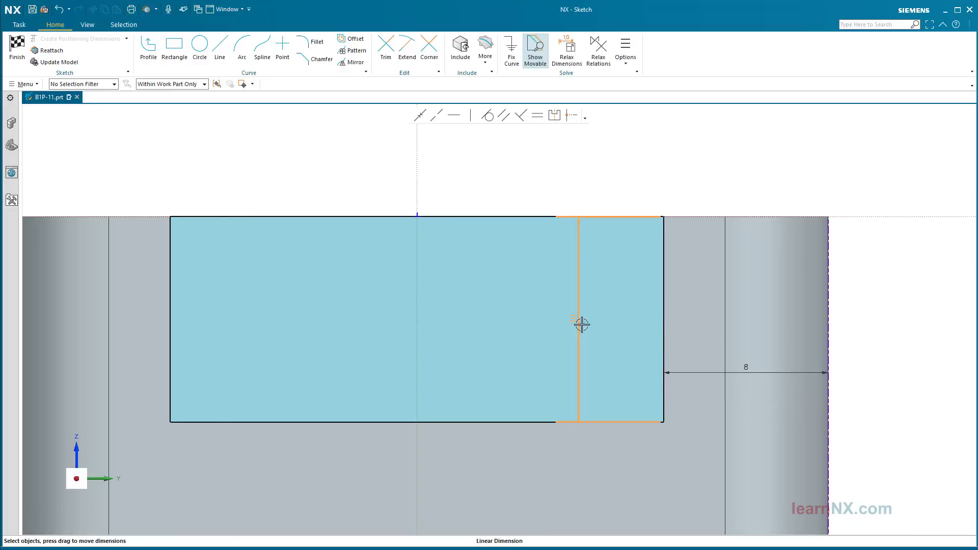
click(750, 366)
right_click(751, 367)
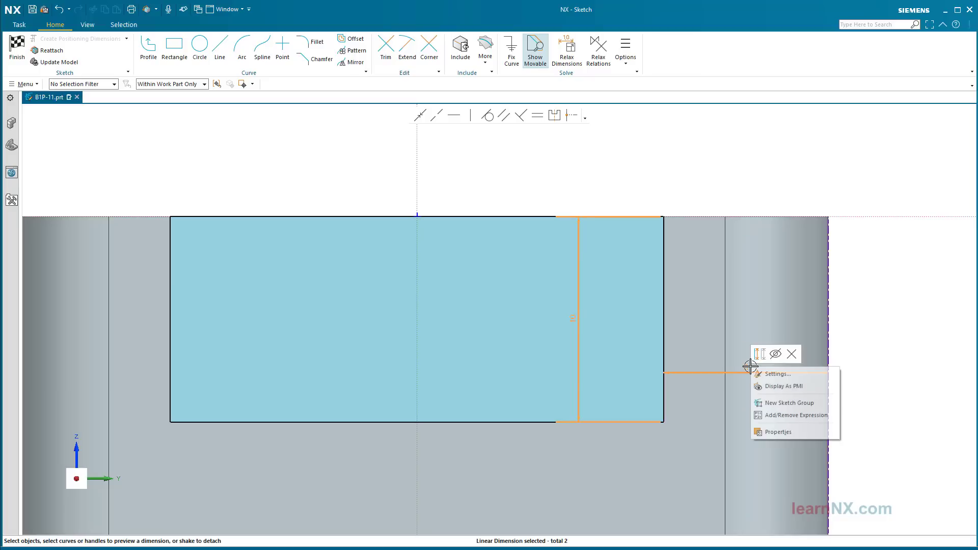
click(780, 417)
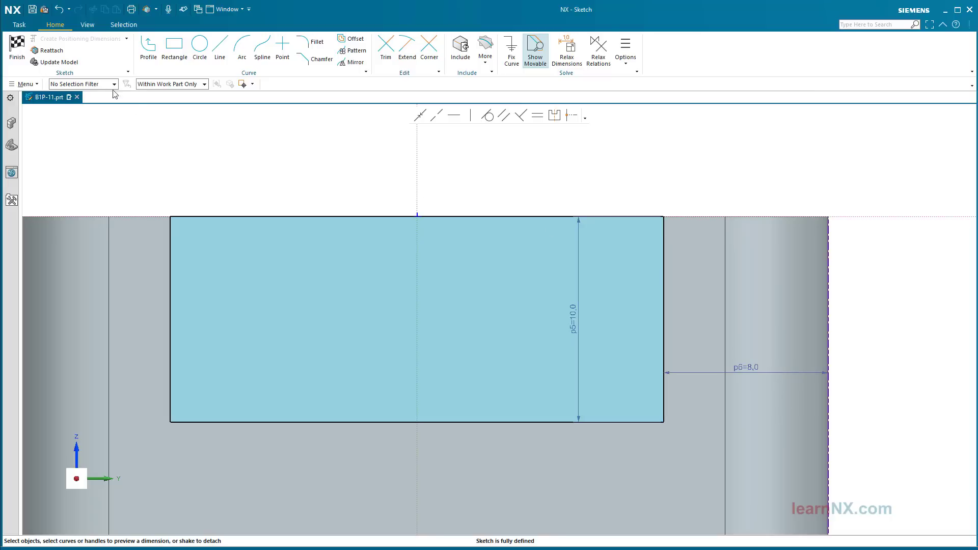
click(24, 45)
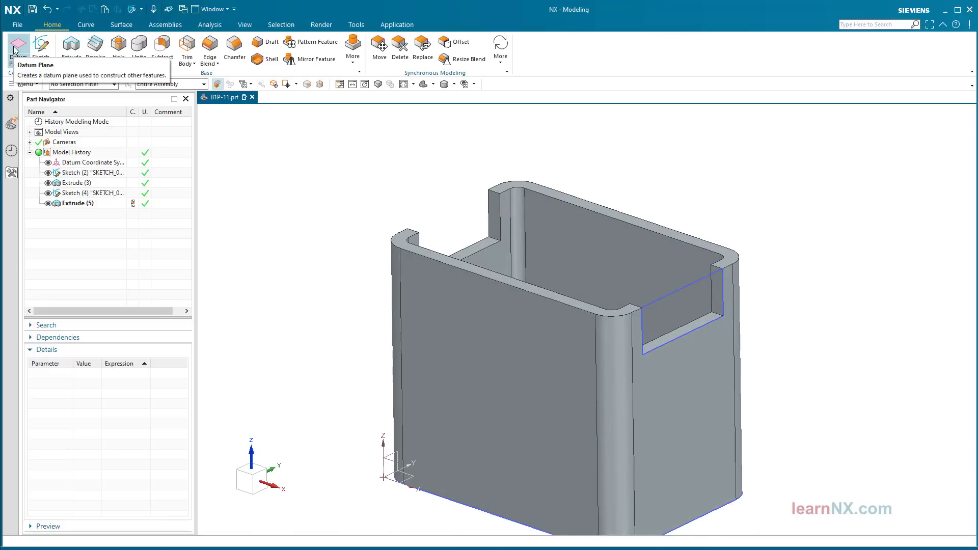
Copy Sketch (4) and Extrude (5) with Ctrl+C and paste them with Ctrl+V.
click(92, 186)
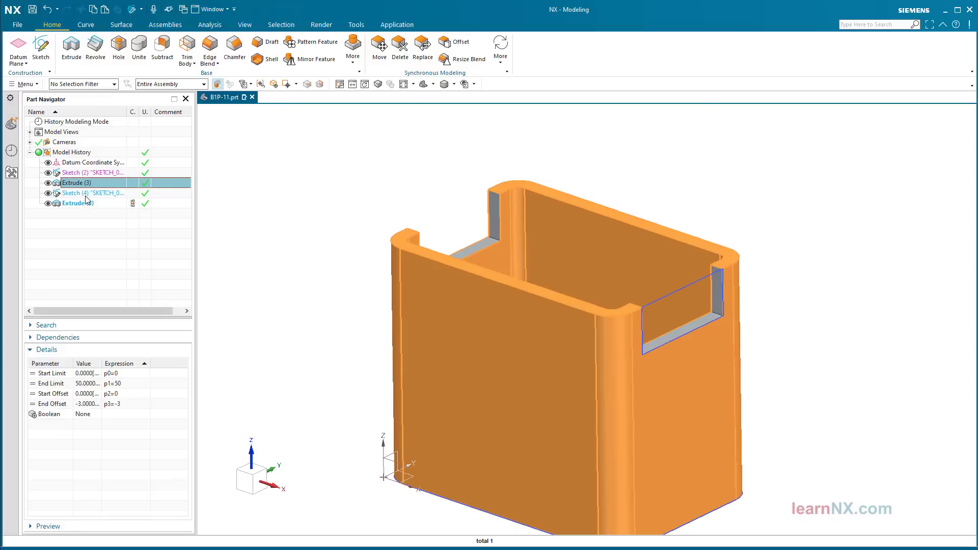
click(85, 197)
shift+click(86, 202)
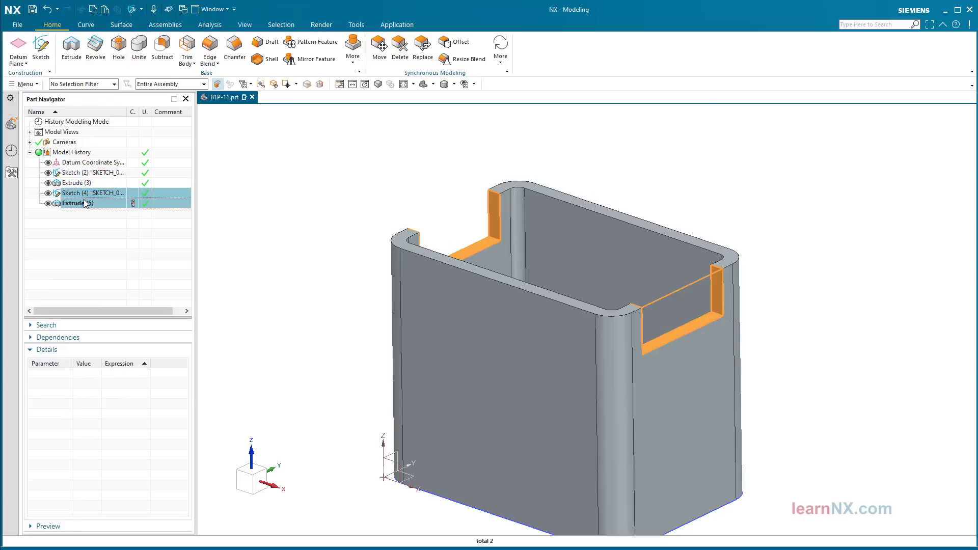
key(ctrl+c)
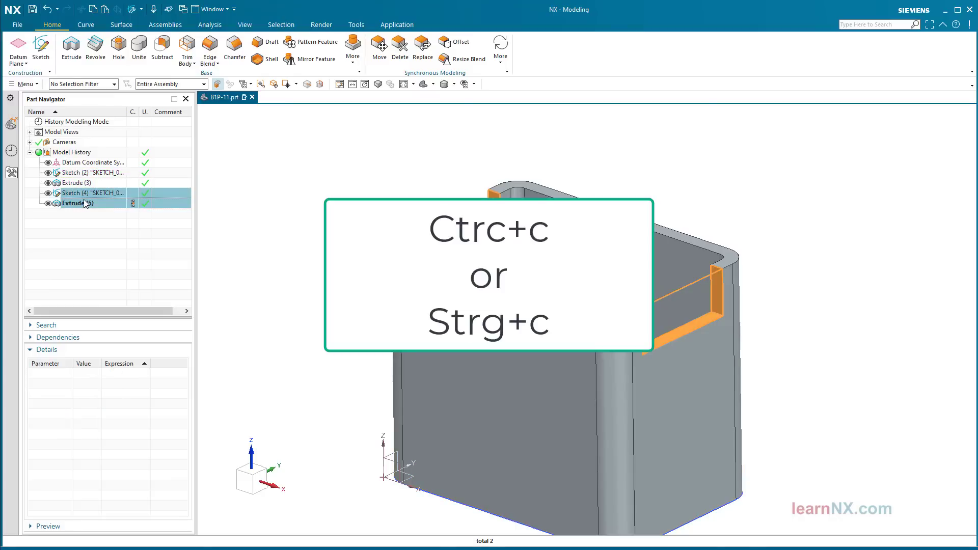
key(Escape)
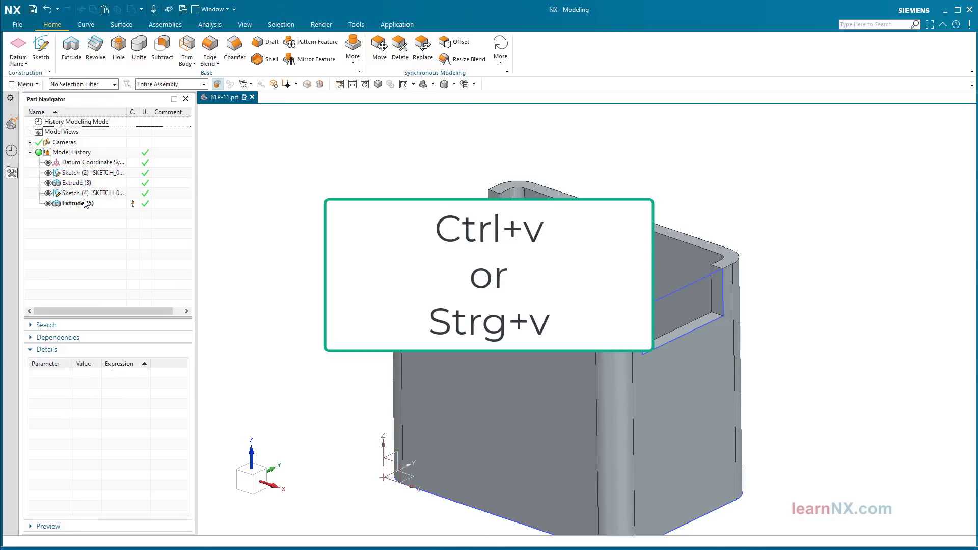
key(ctrl+v)
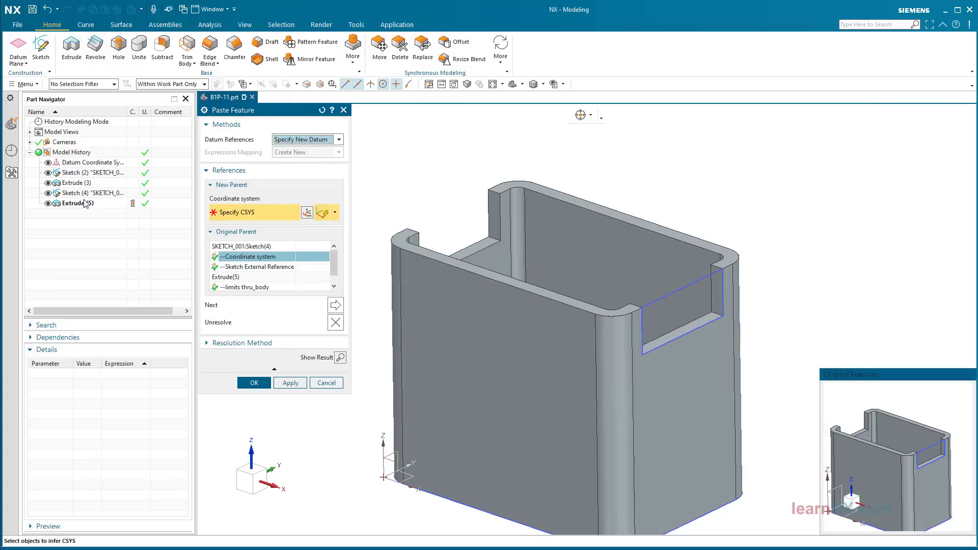
Set Paste Feature to Select Parents, with expressions mapped as Reuse Original.
click(340, 141)
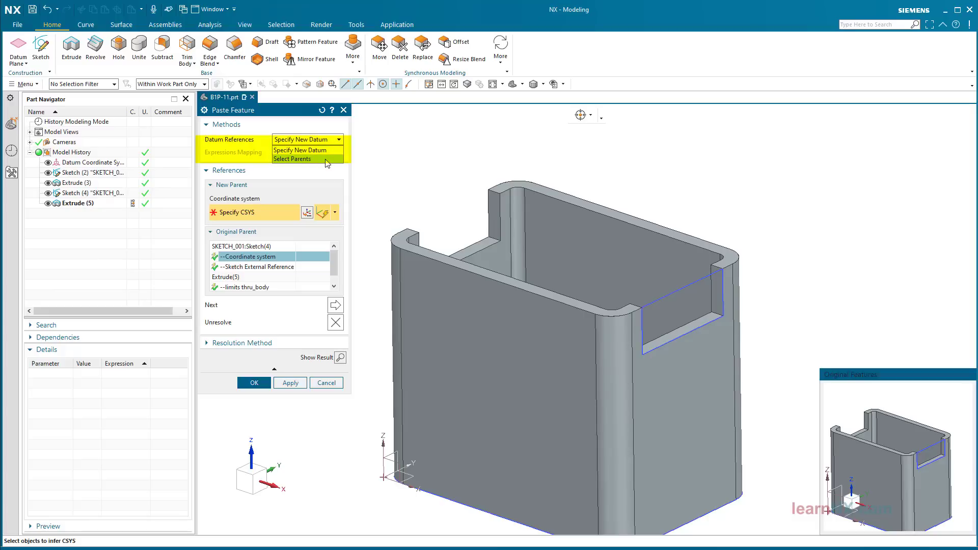
click(326, 159)
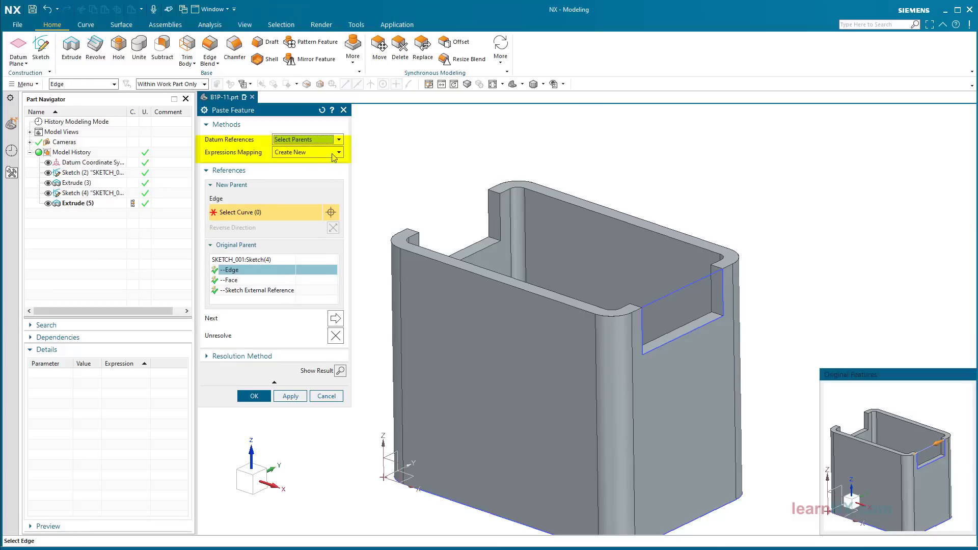
click(339, 153)
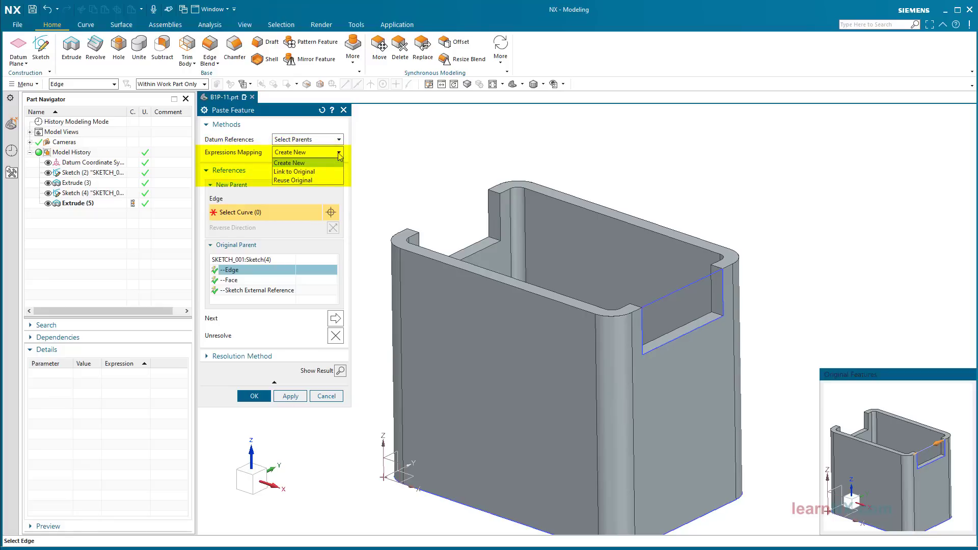
click(320, 180)
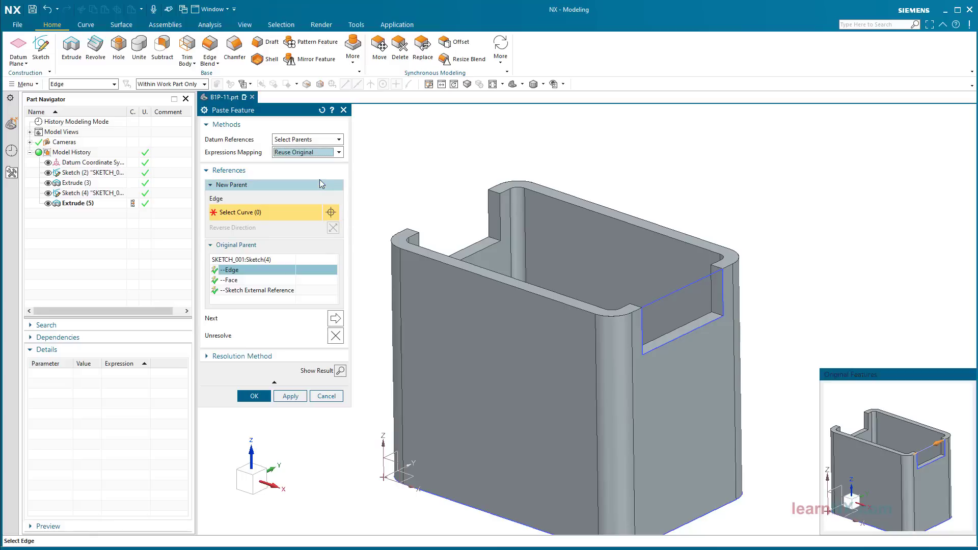
Pick the rim edge, front face and front vertical edge as new parents, then confirm the paste.
middle_drag(408, 275, 650, 264)
click(650, 263)
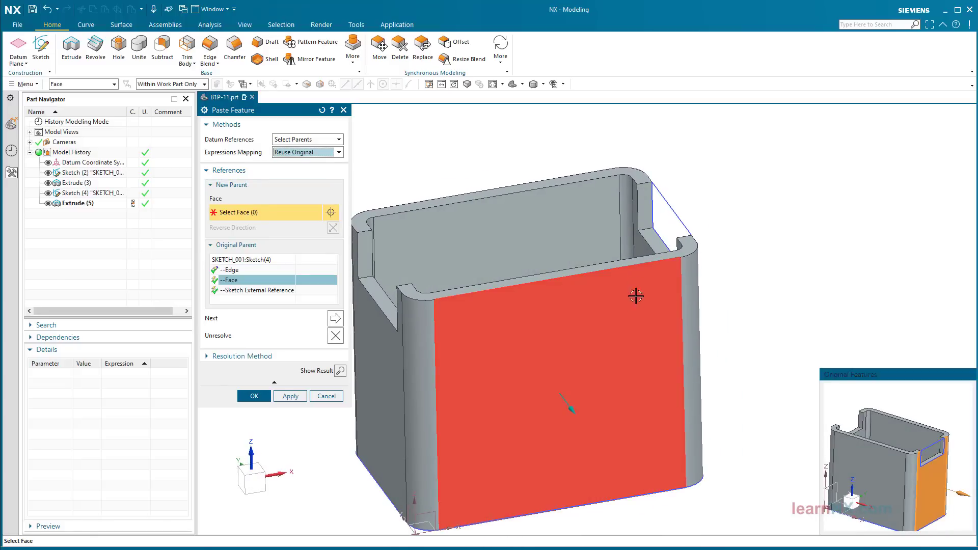
click(627, 325)
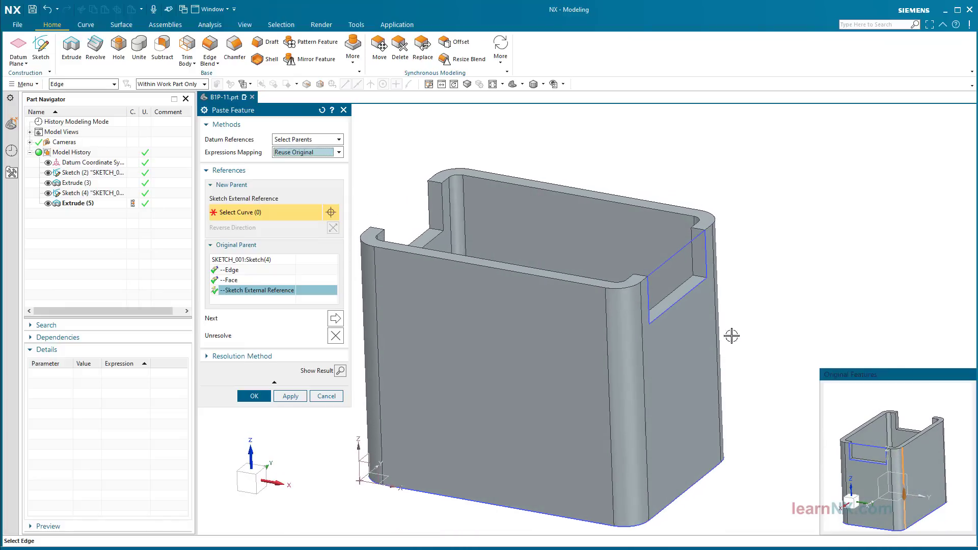
click(641, 343)
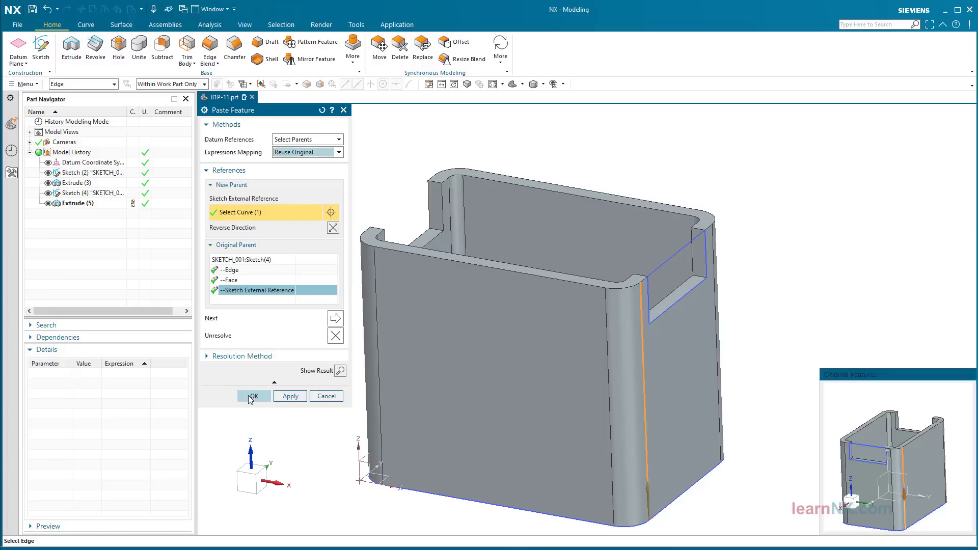
click(249, 395)
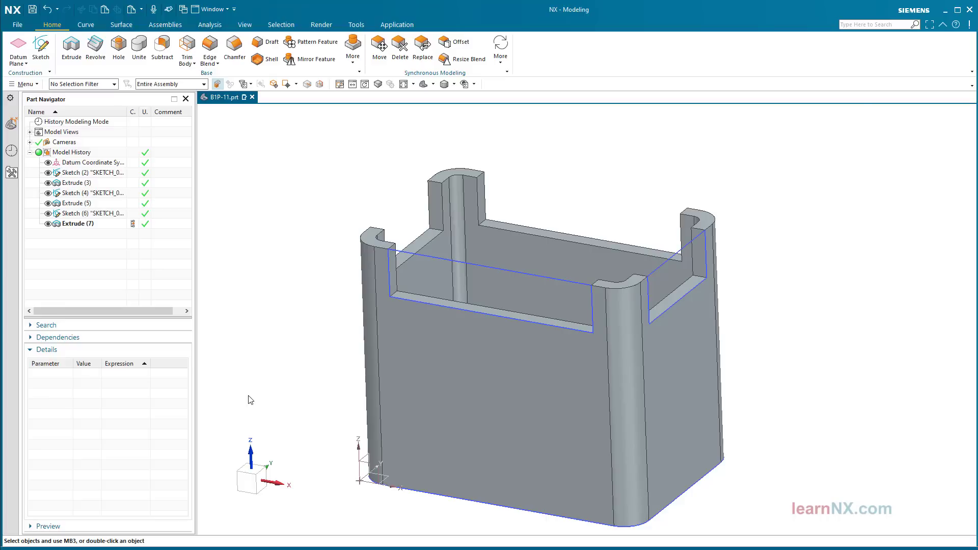
In the pasted Sketch (6), change the p5 height dimension from 10 to 5.
click(426, 253)
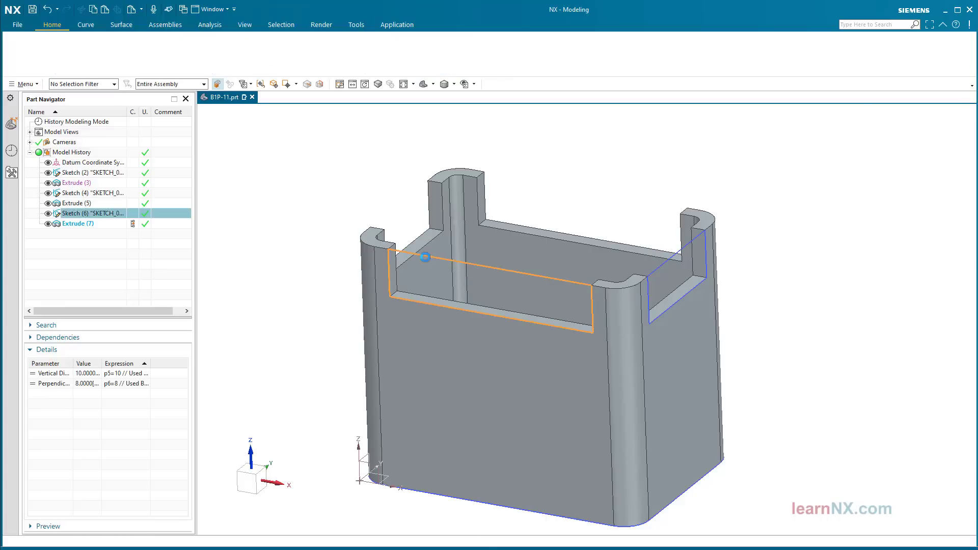
double_click(425, 253)
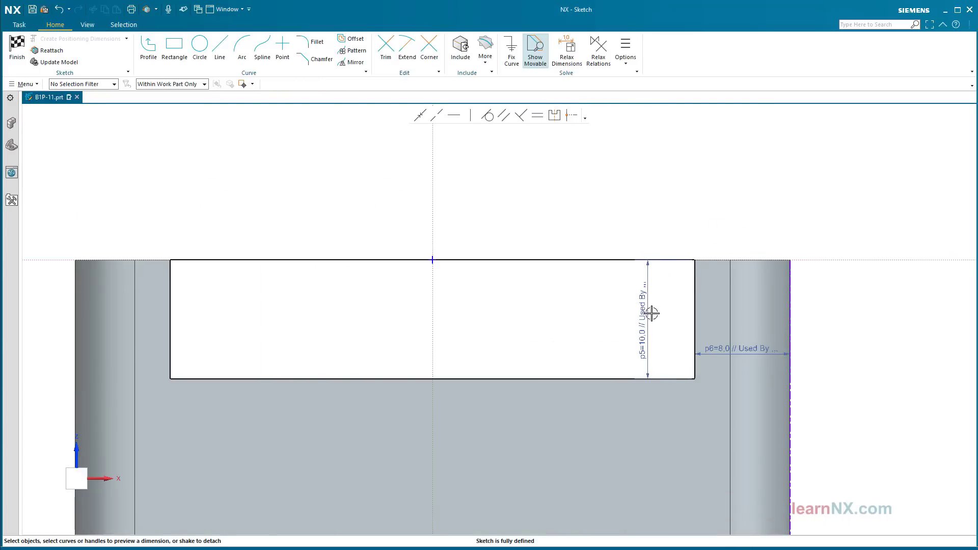
click(641, 323)
double_click(641, 323)
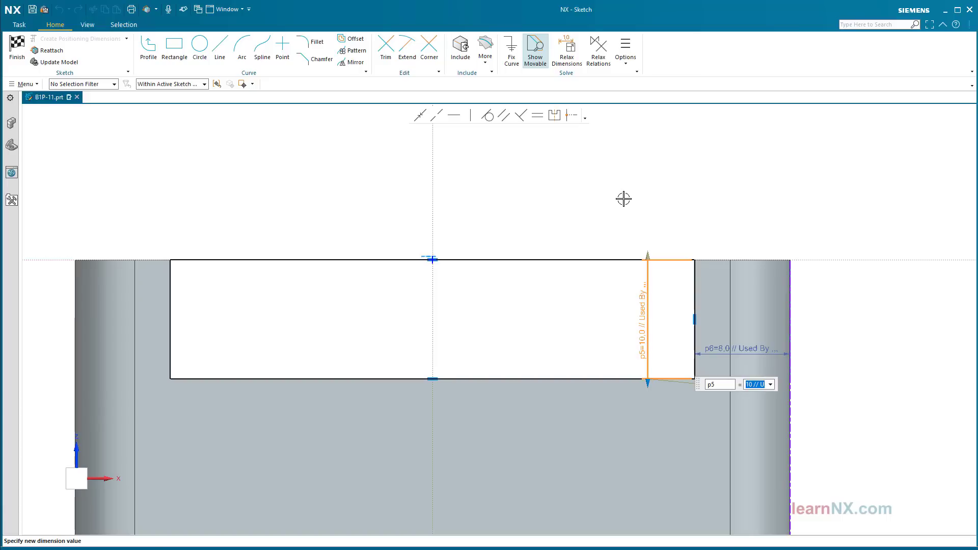
text(5)
key(Return)
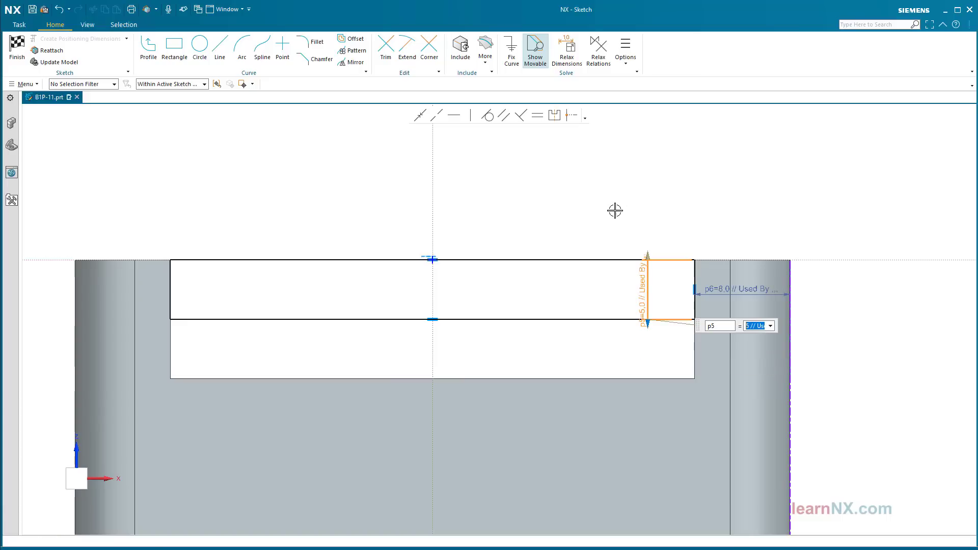
click(15, 47)
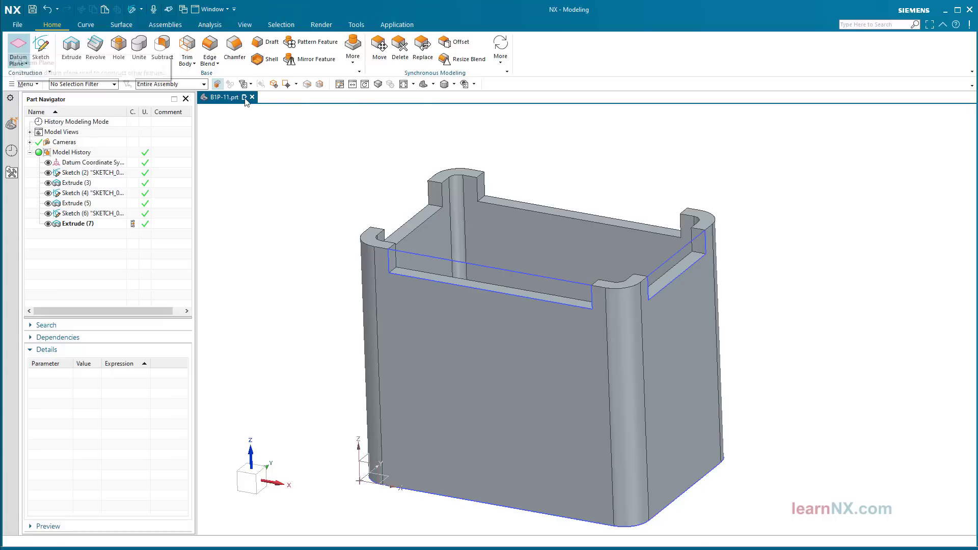
double_click(659, 273)
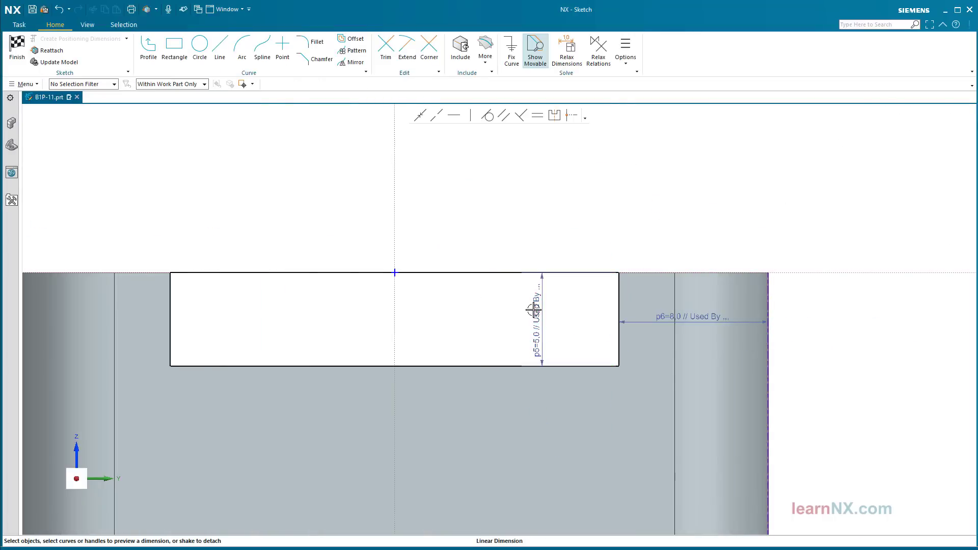
double_click(535, 308)
text(10)
key(Return)
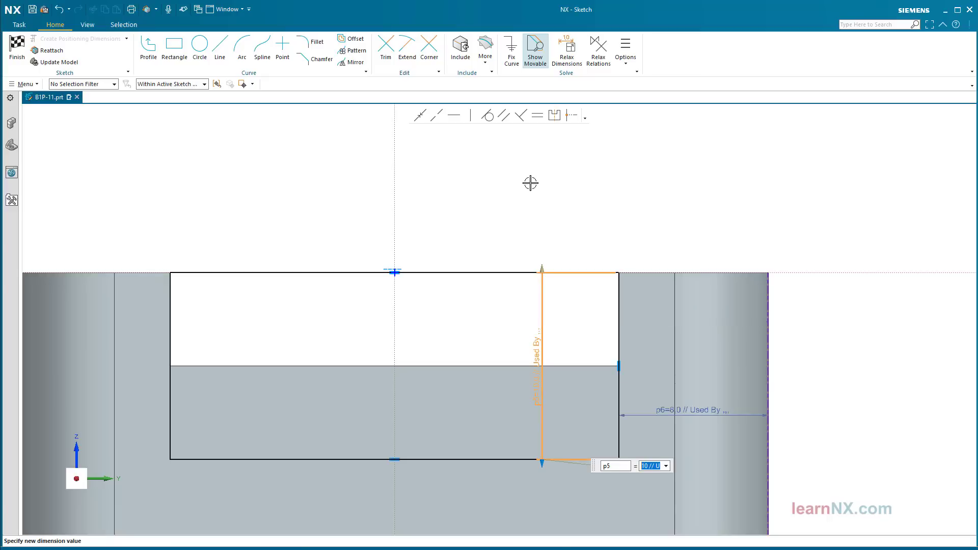
click(16, 47)
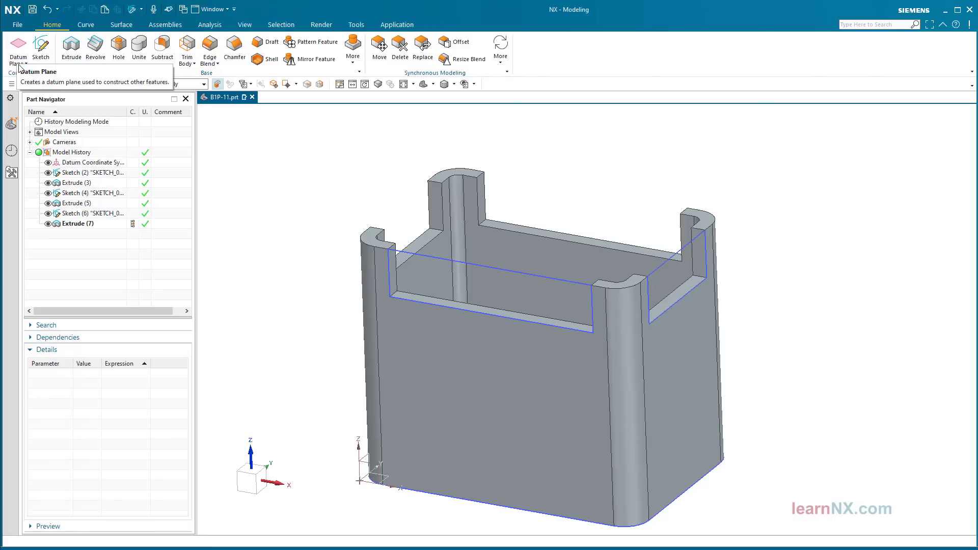
Undo the front-wall notch twice, then copy and paste the side notch's sketch and cut.
click(50, 11)
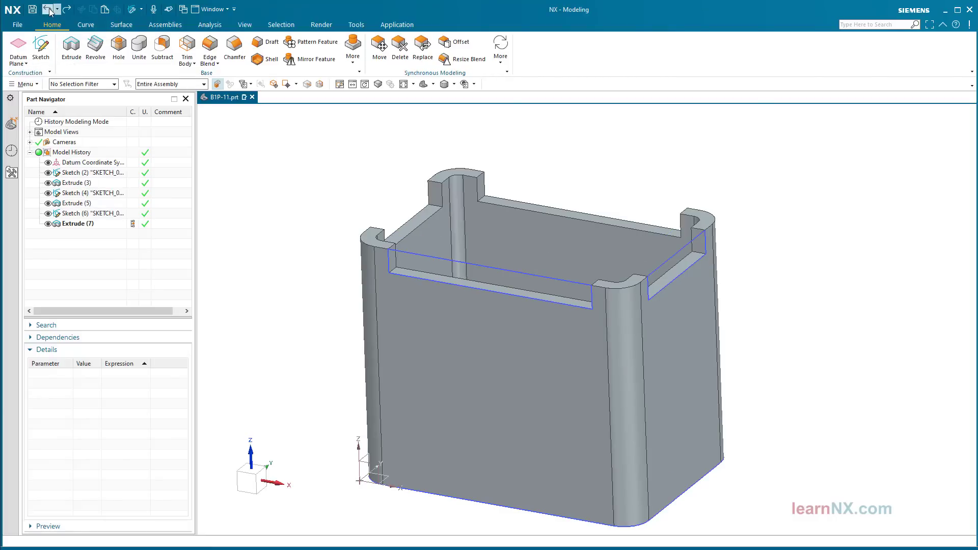
click(50, 11)
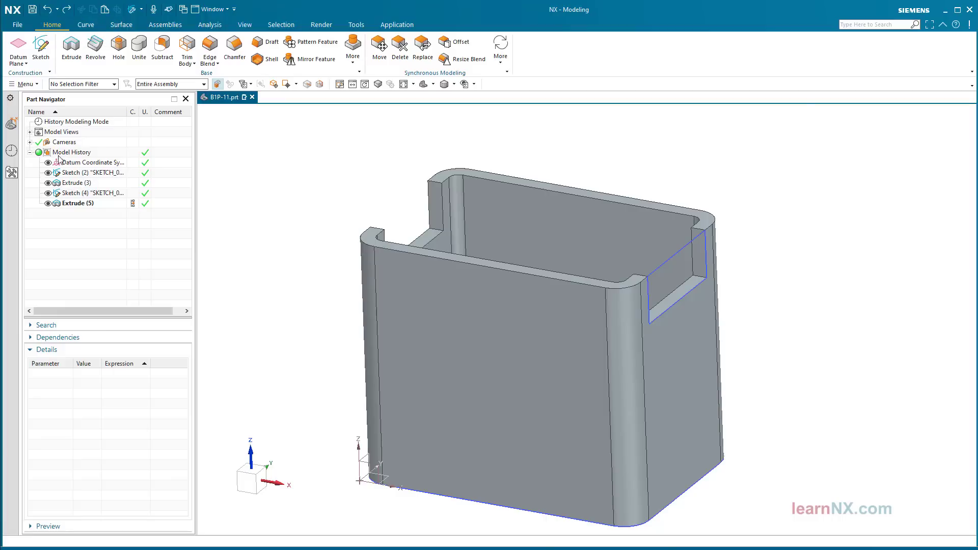
click(92, 193)
ctrl+click(85, 203)
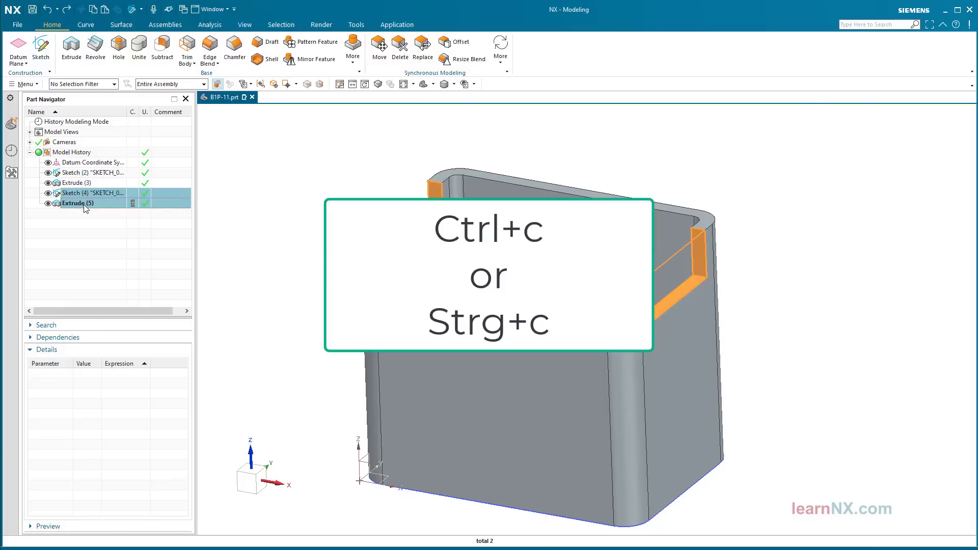
key(ctrl+c)
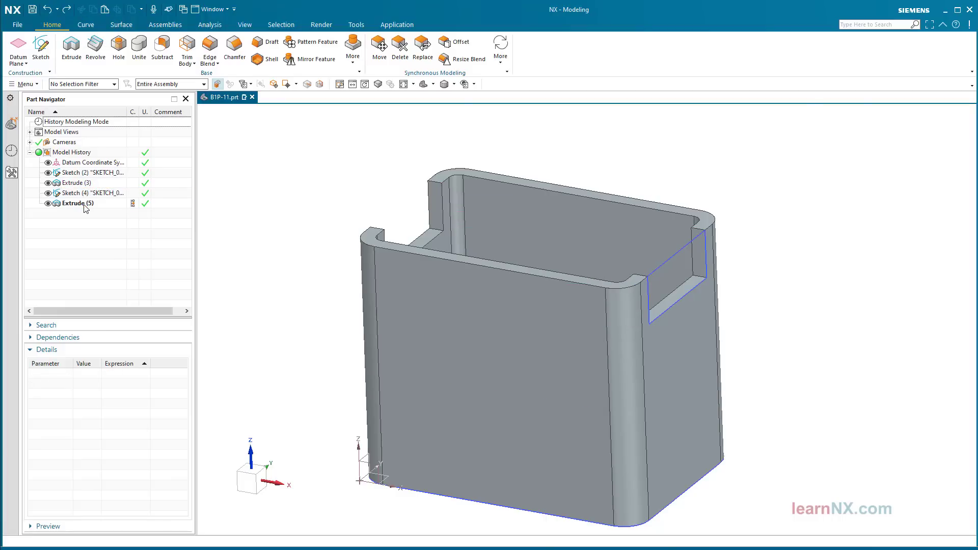
key(ctrl+v)
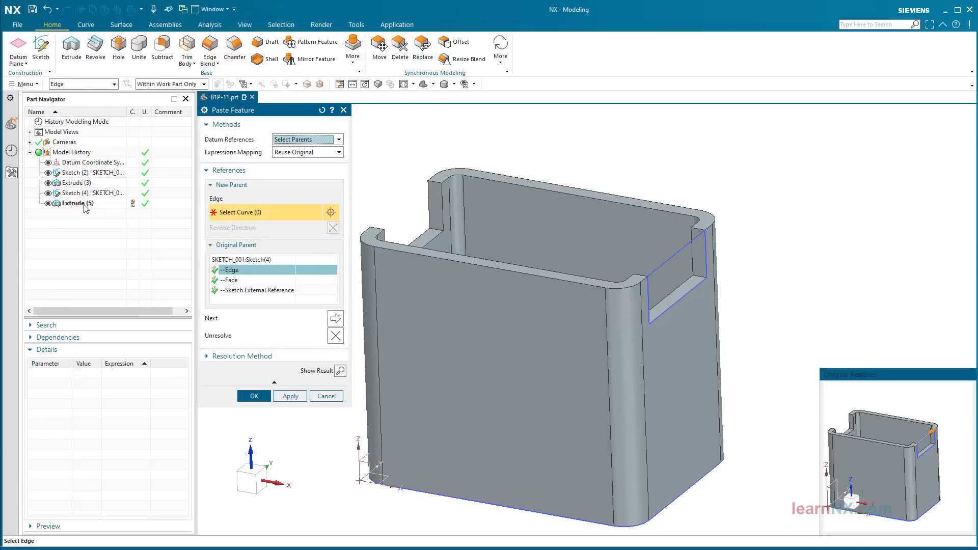
Paste the notch onto the front wall, linked to the original, using new edge, face and fillet-edge parents.
click(339, 153)
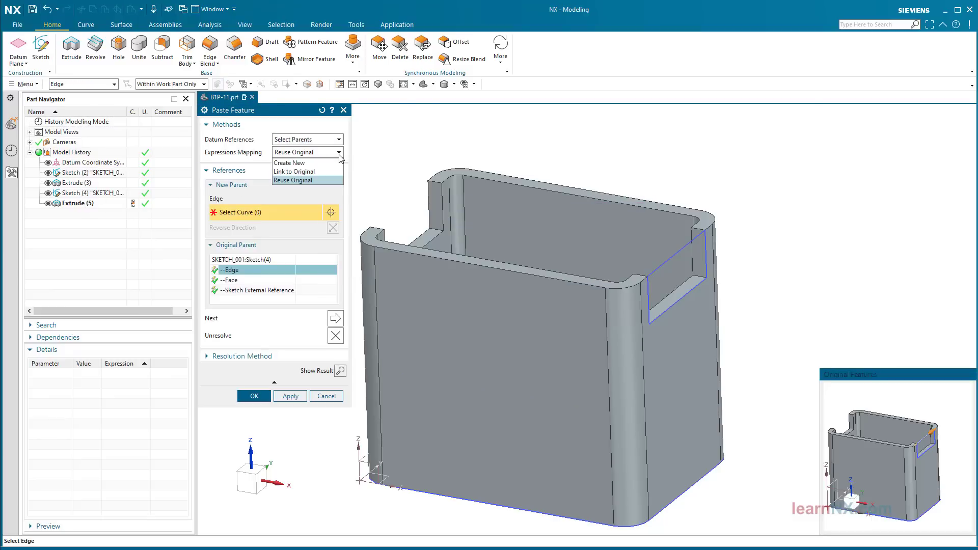
click(314, 171)
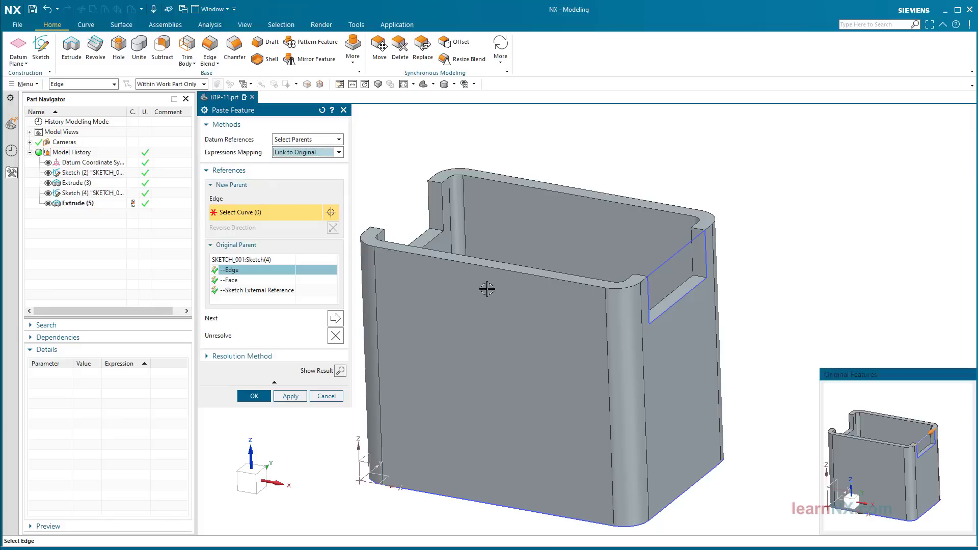
click(548, 281)
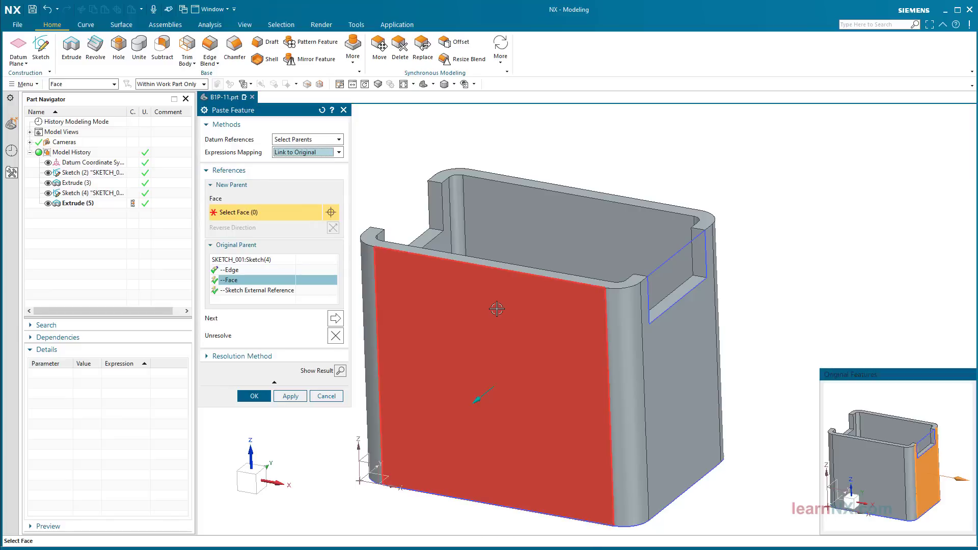
click(497, 309)
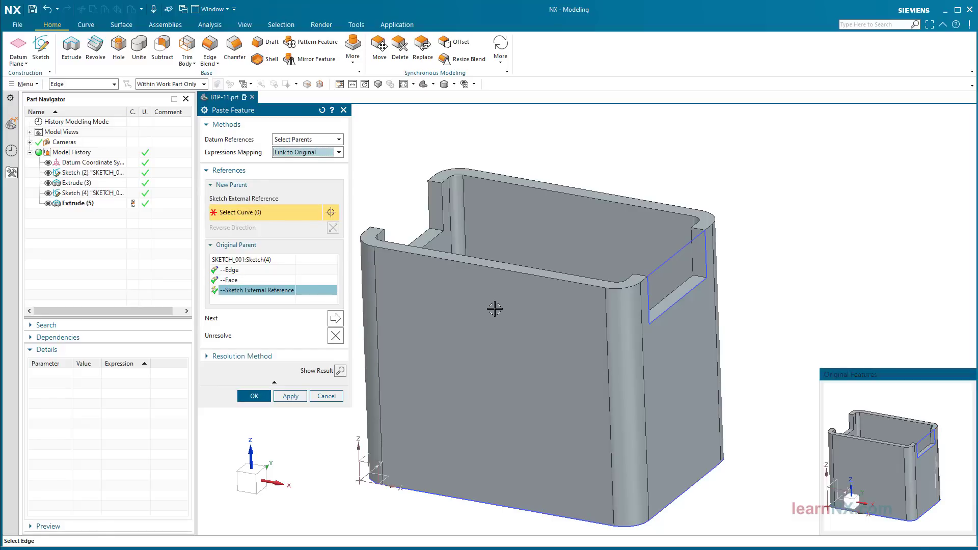
click(642, 350)
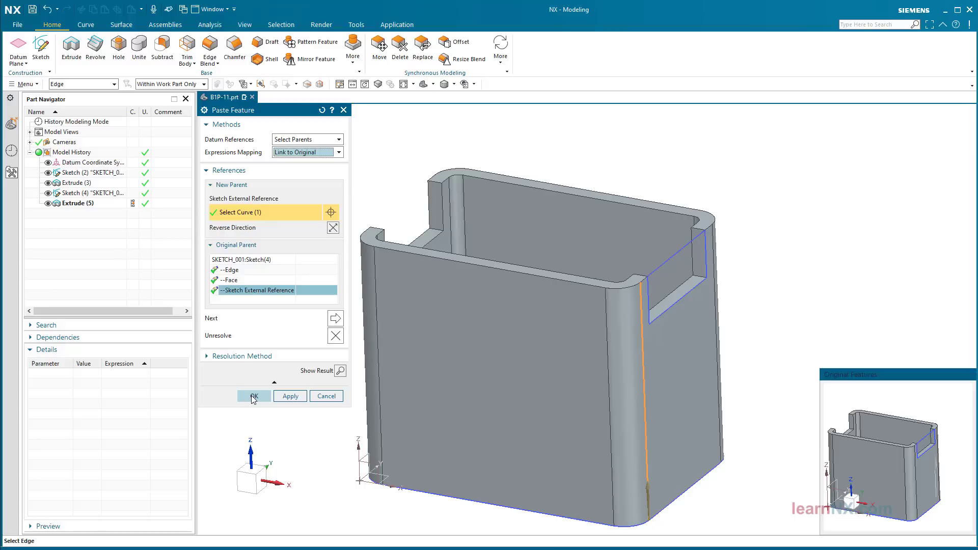
click(253, 397)
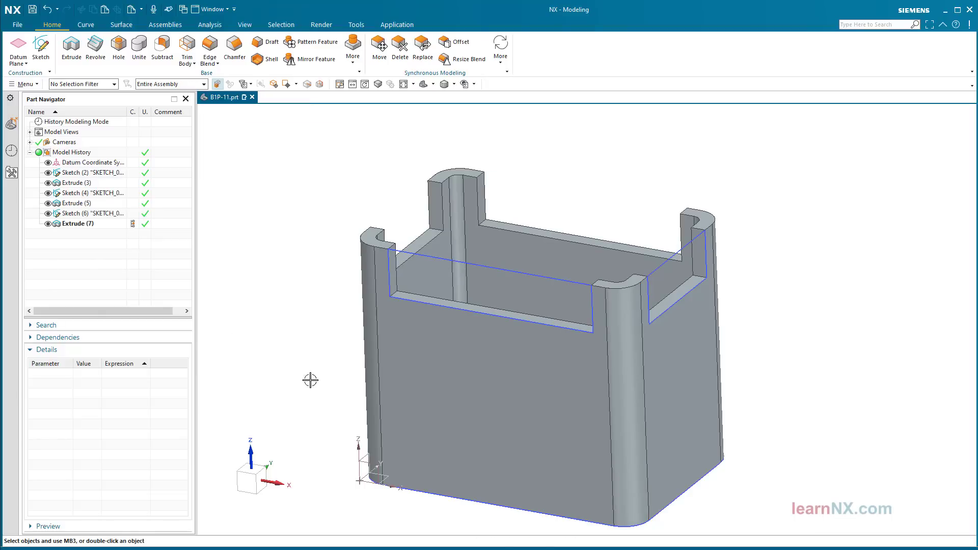
Open the copied notch's sketch on the front wall and leave it unchanged.
click(444, 260)
double_click(443, 261)
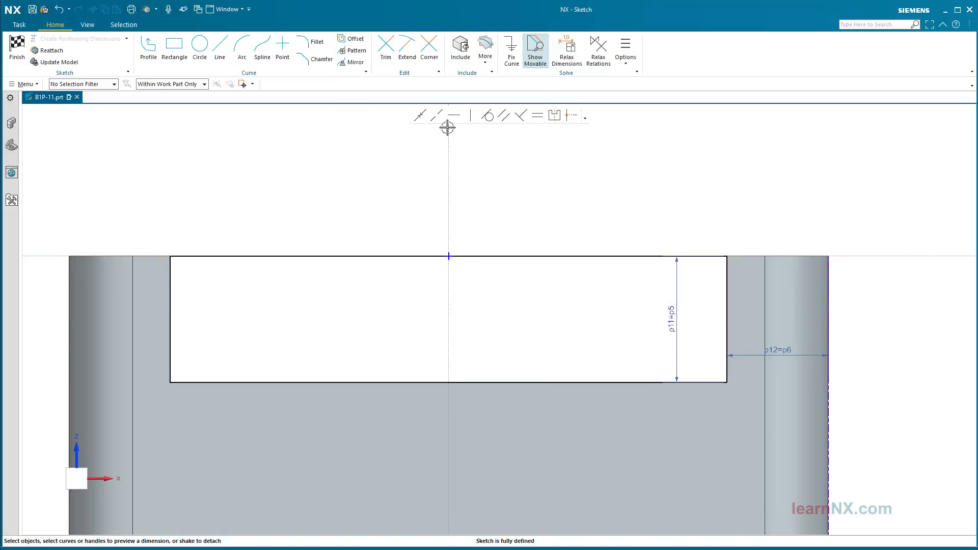
click(18, 51)
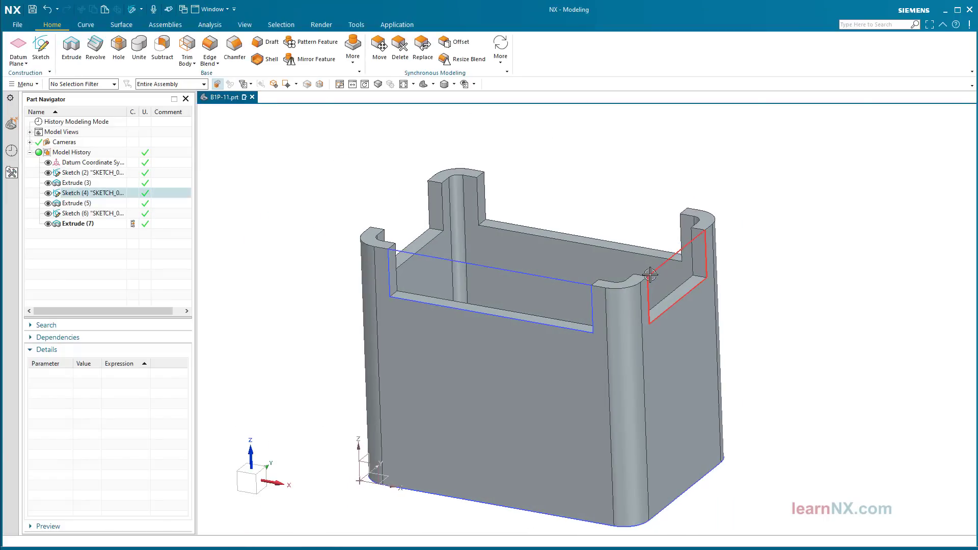
Set the original notch sketch's depth dimension p5 to 5 and finish the sketch.
double_click(648, 267)
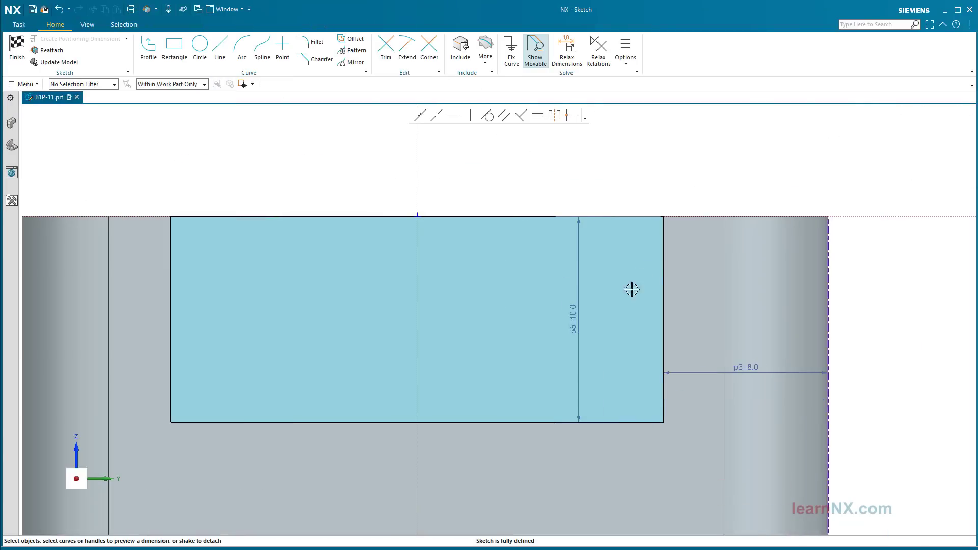
double_click(570, 310)
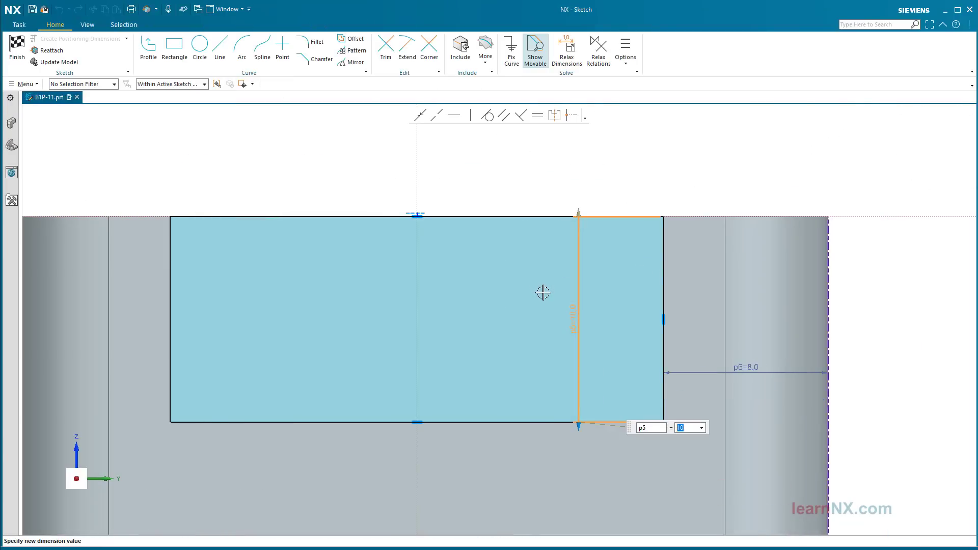
text(5)
key(Return)
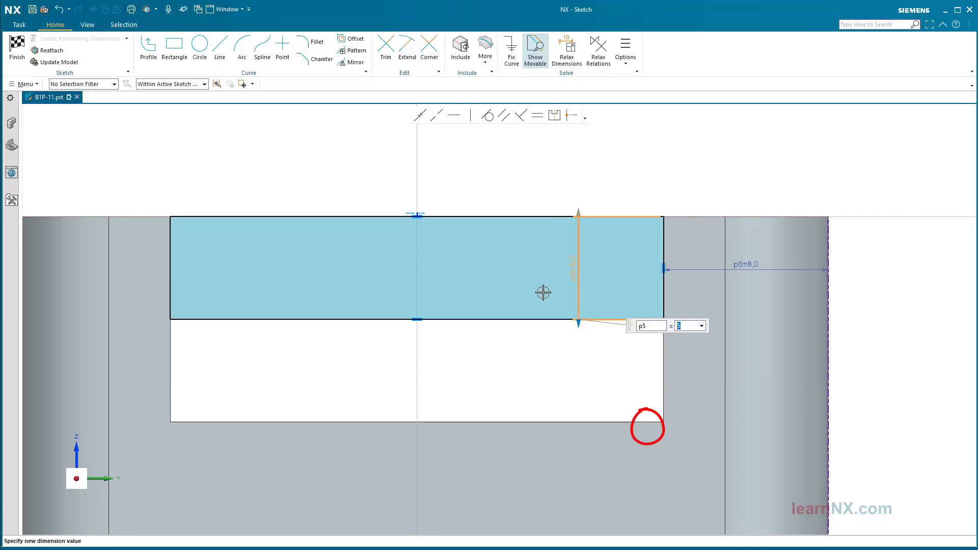
click(17, 49)
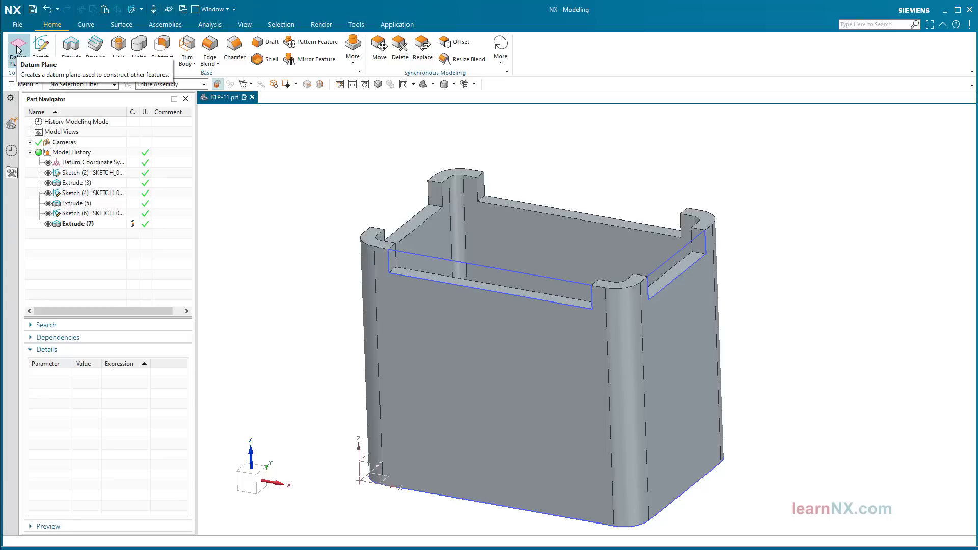
Make the front-wall notch's p11 depth a constant 12 in Sketch (6), breaking its link.
double_click(437, 261)
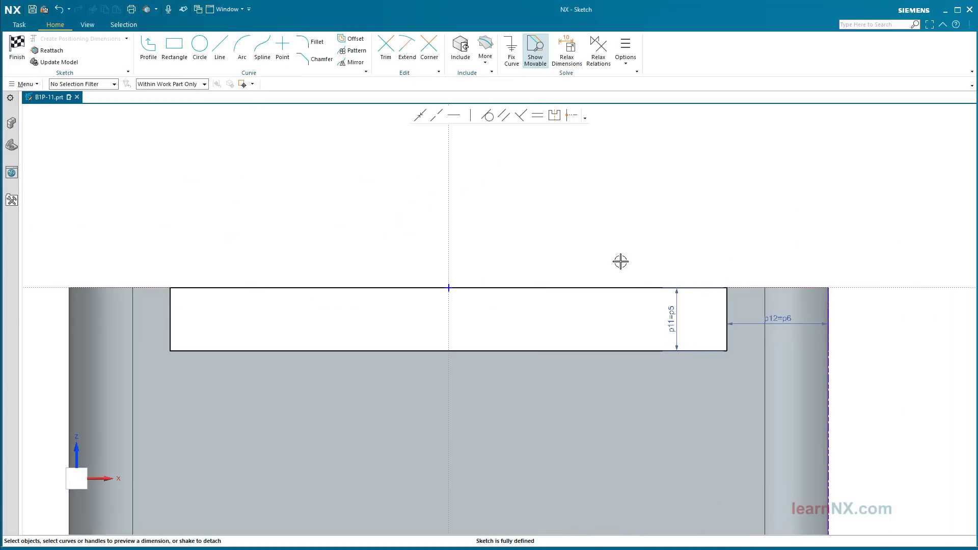
double_click(672, 316)
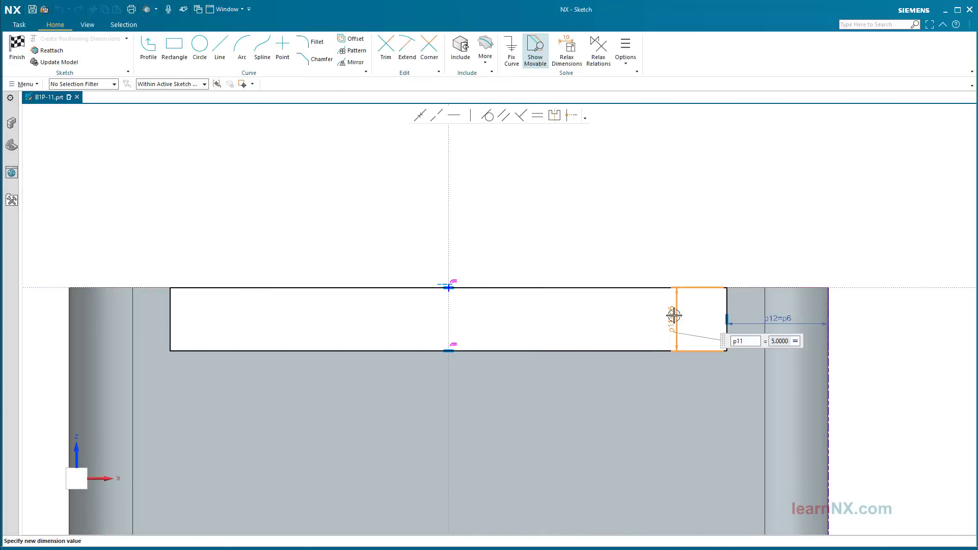
click(795, 342)
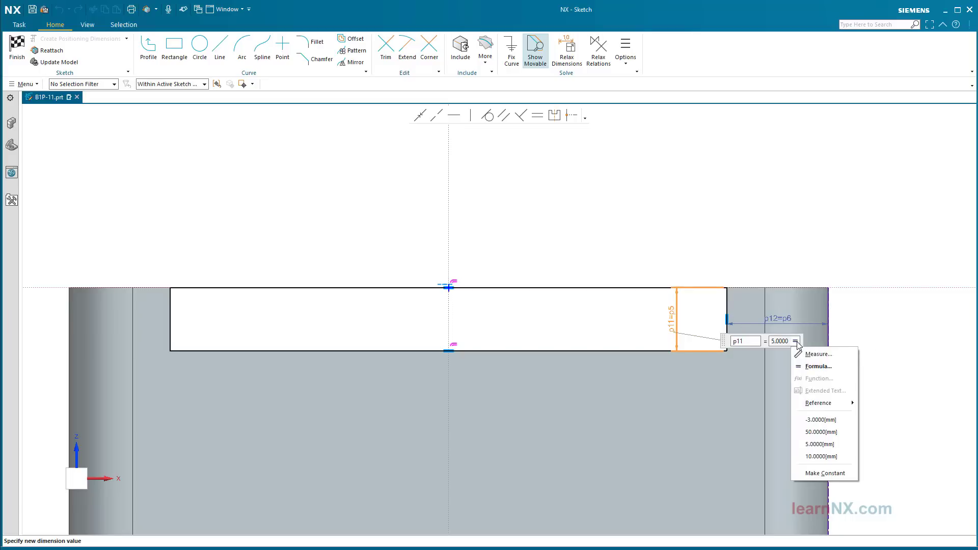
click(809, 474)
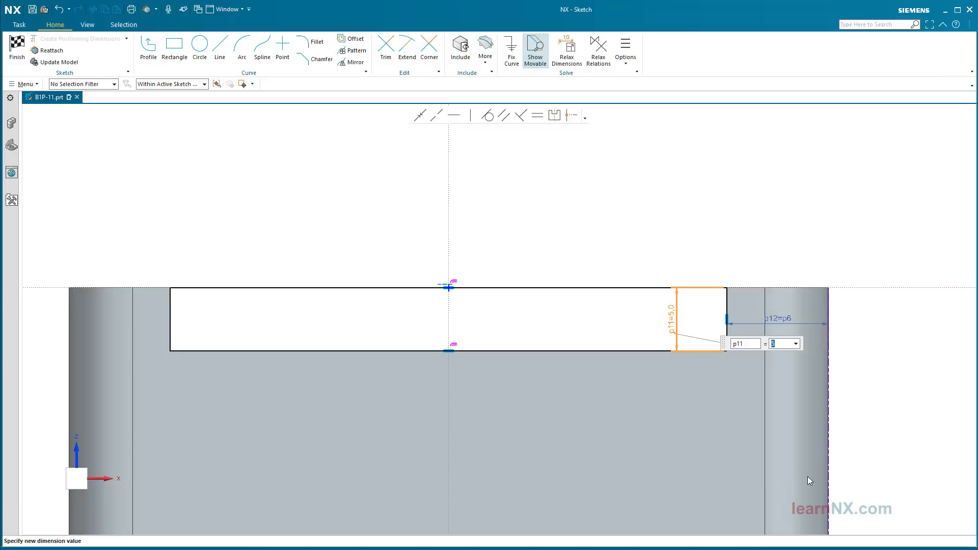
text(12)
key(Return)
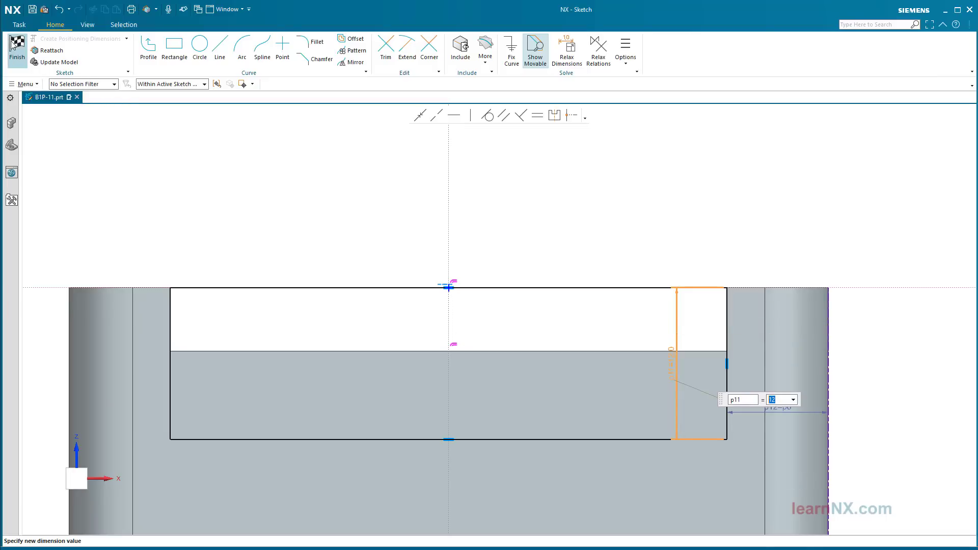
click(15, 47)
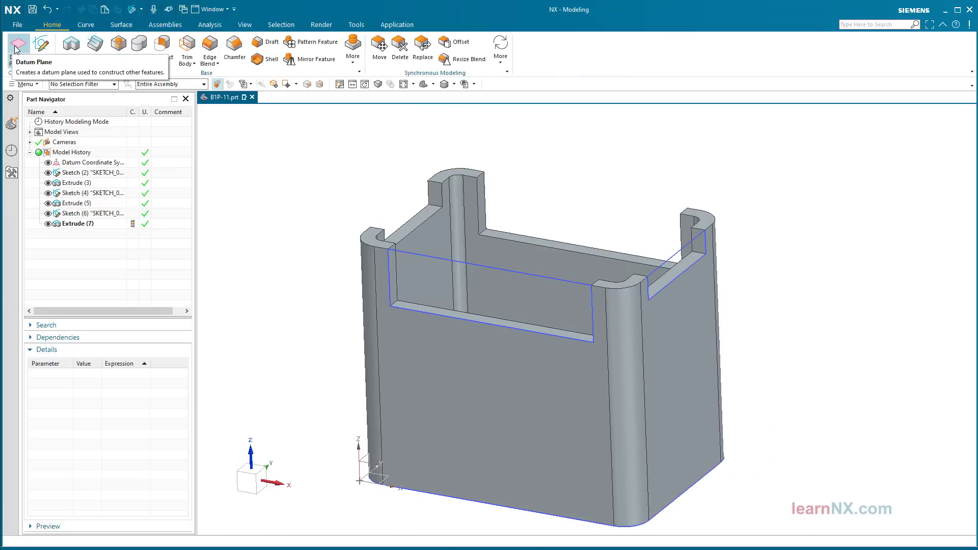
Show the front-wall notch's depth dimension as plain 12 instead of p11=12.0.
double_click(427, 263)
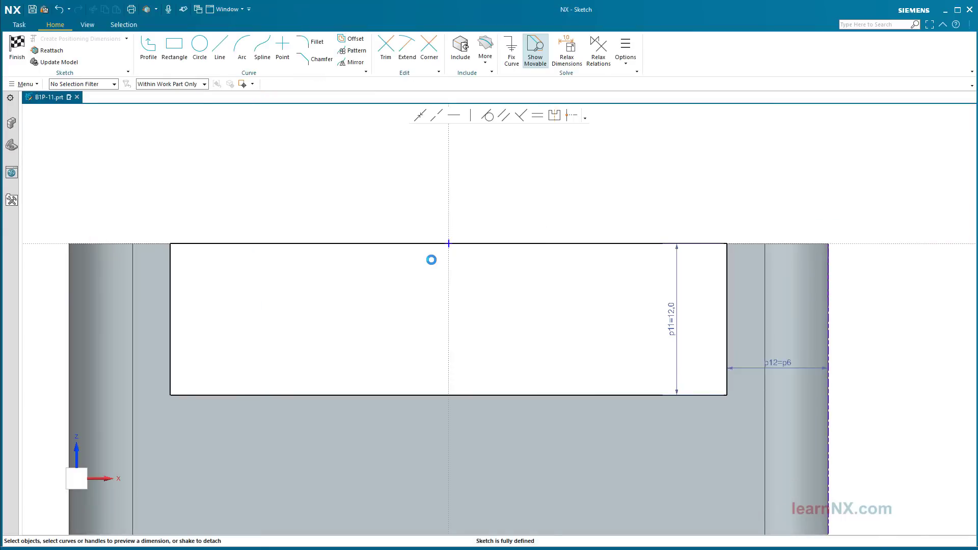
right_click(670, 320)
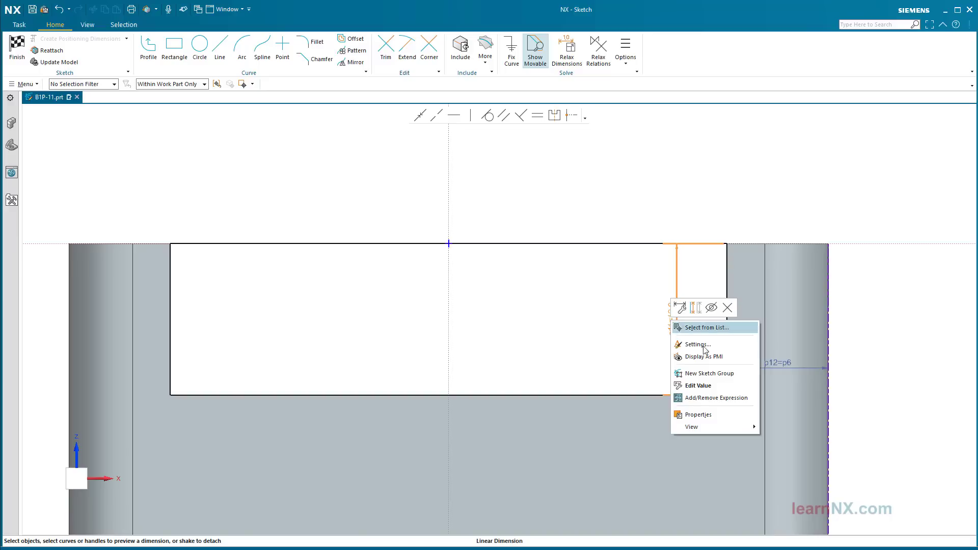
click(723, 399)
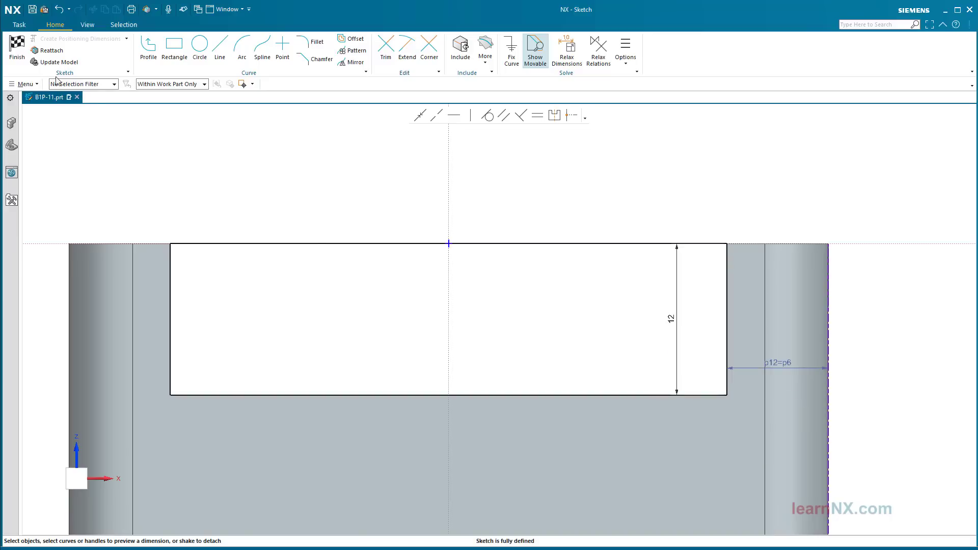
click(23, 47)
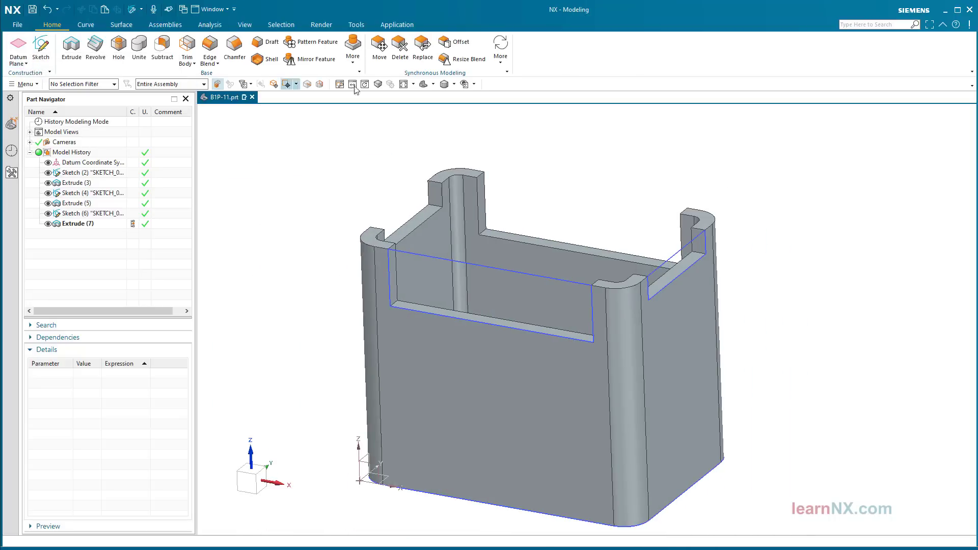
Switch to the Trimetric view to show the box with both notches.
click(423, 84)
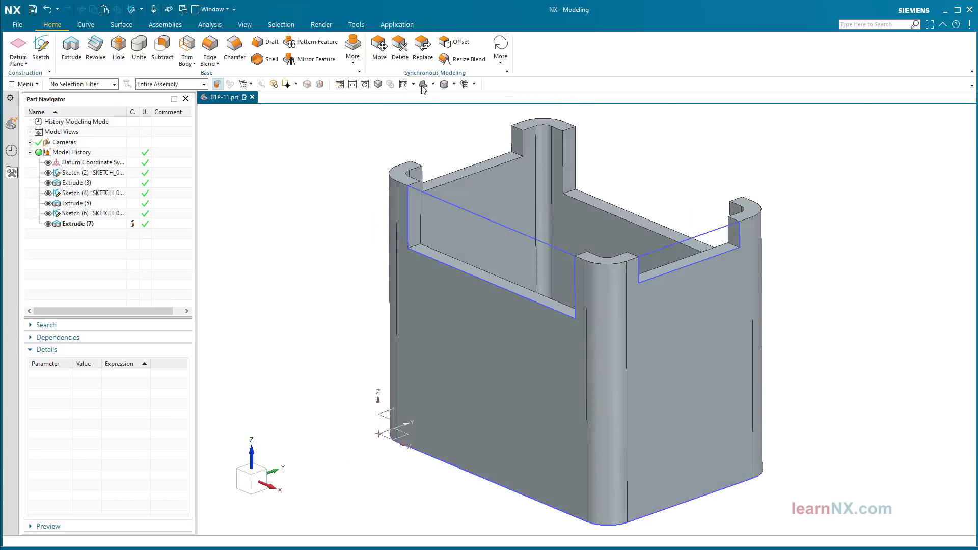